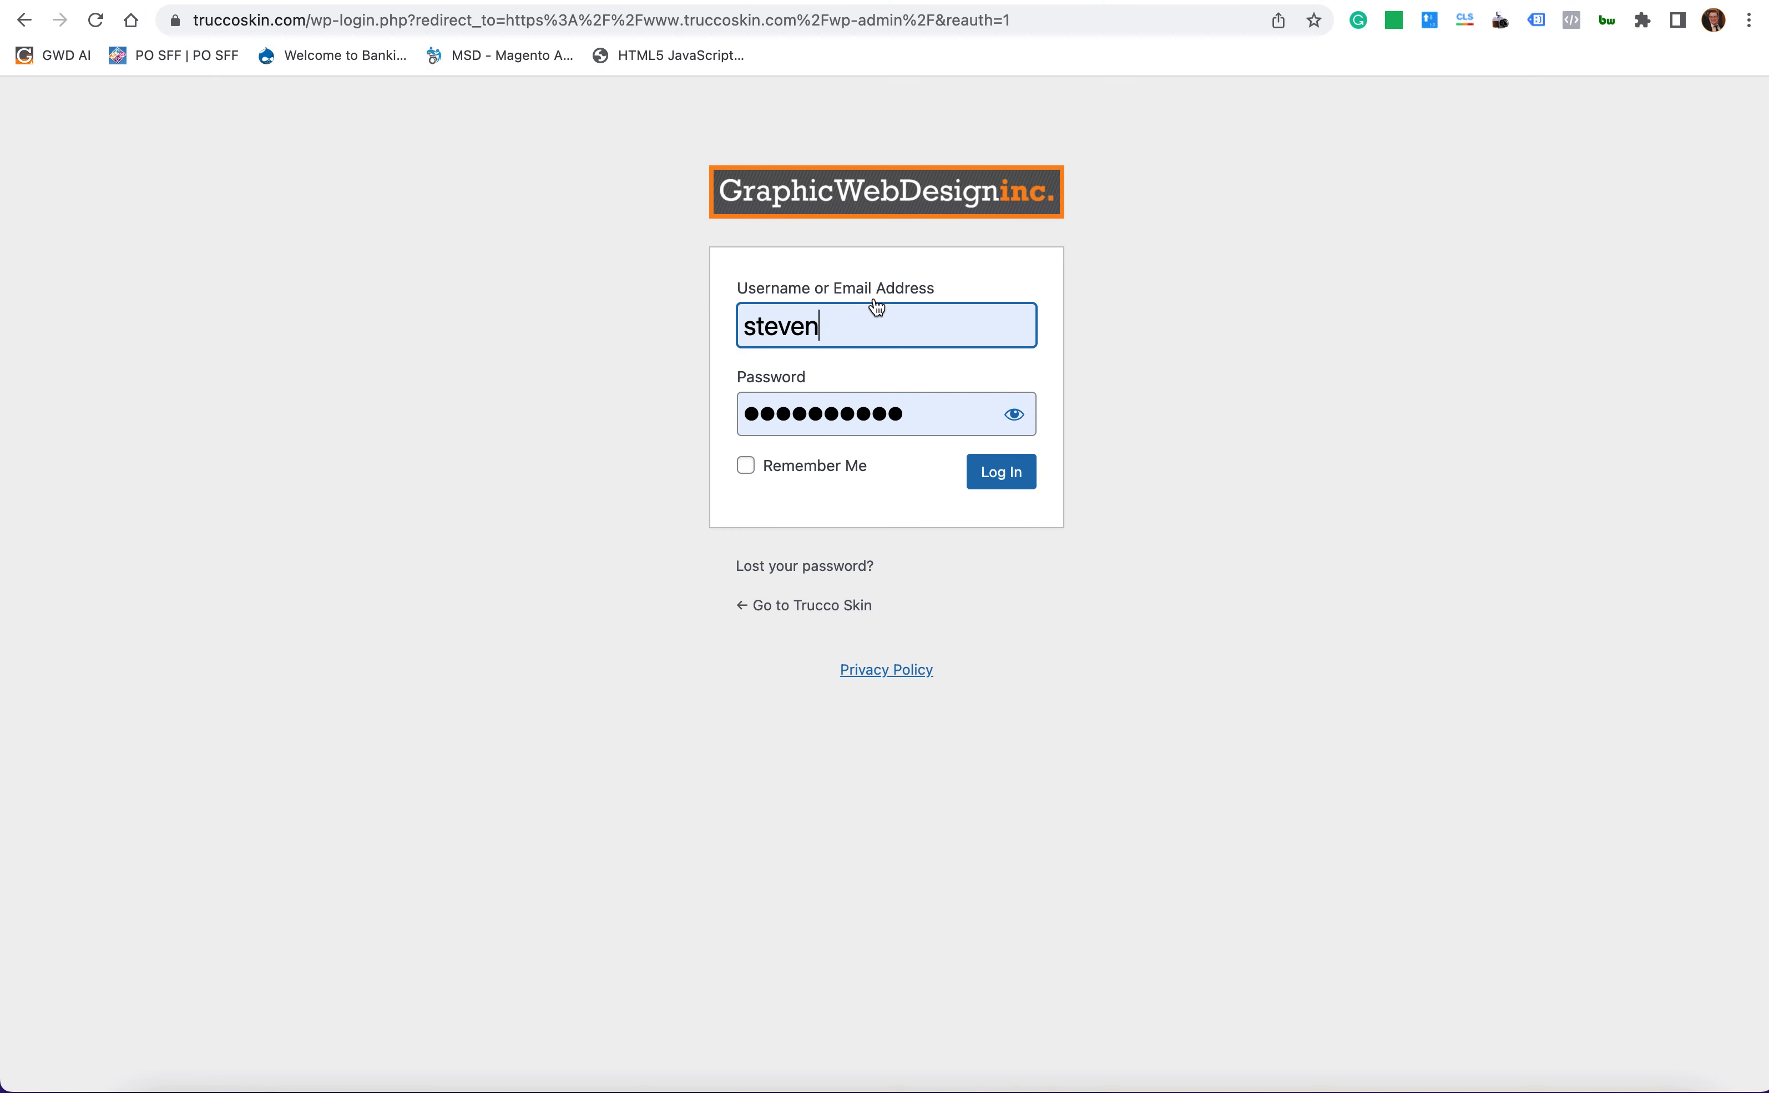
- Log in to the site's admin area with the username editor and the account password, then dismiss the offer to save the password
{"action": "double_click", "coordinate": [913, 323]}
{"action": "type", "text": "editor"}
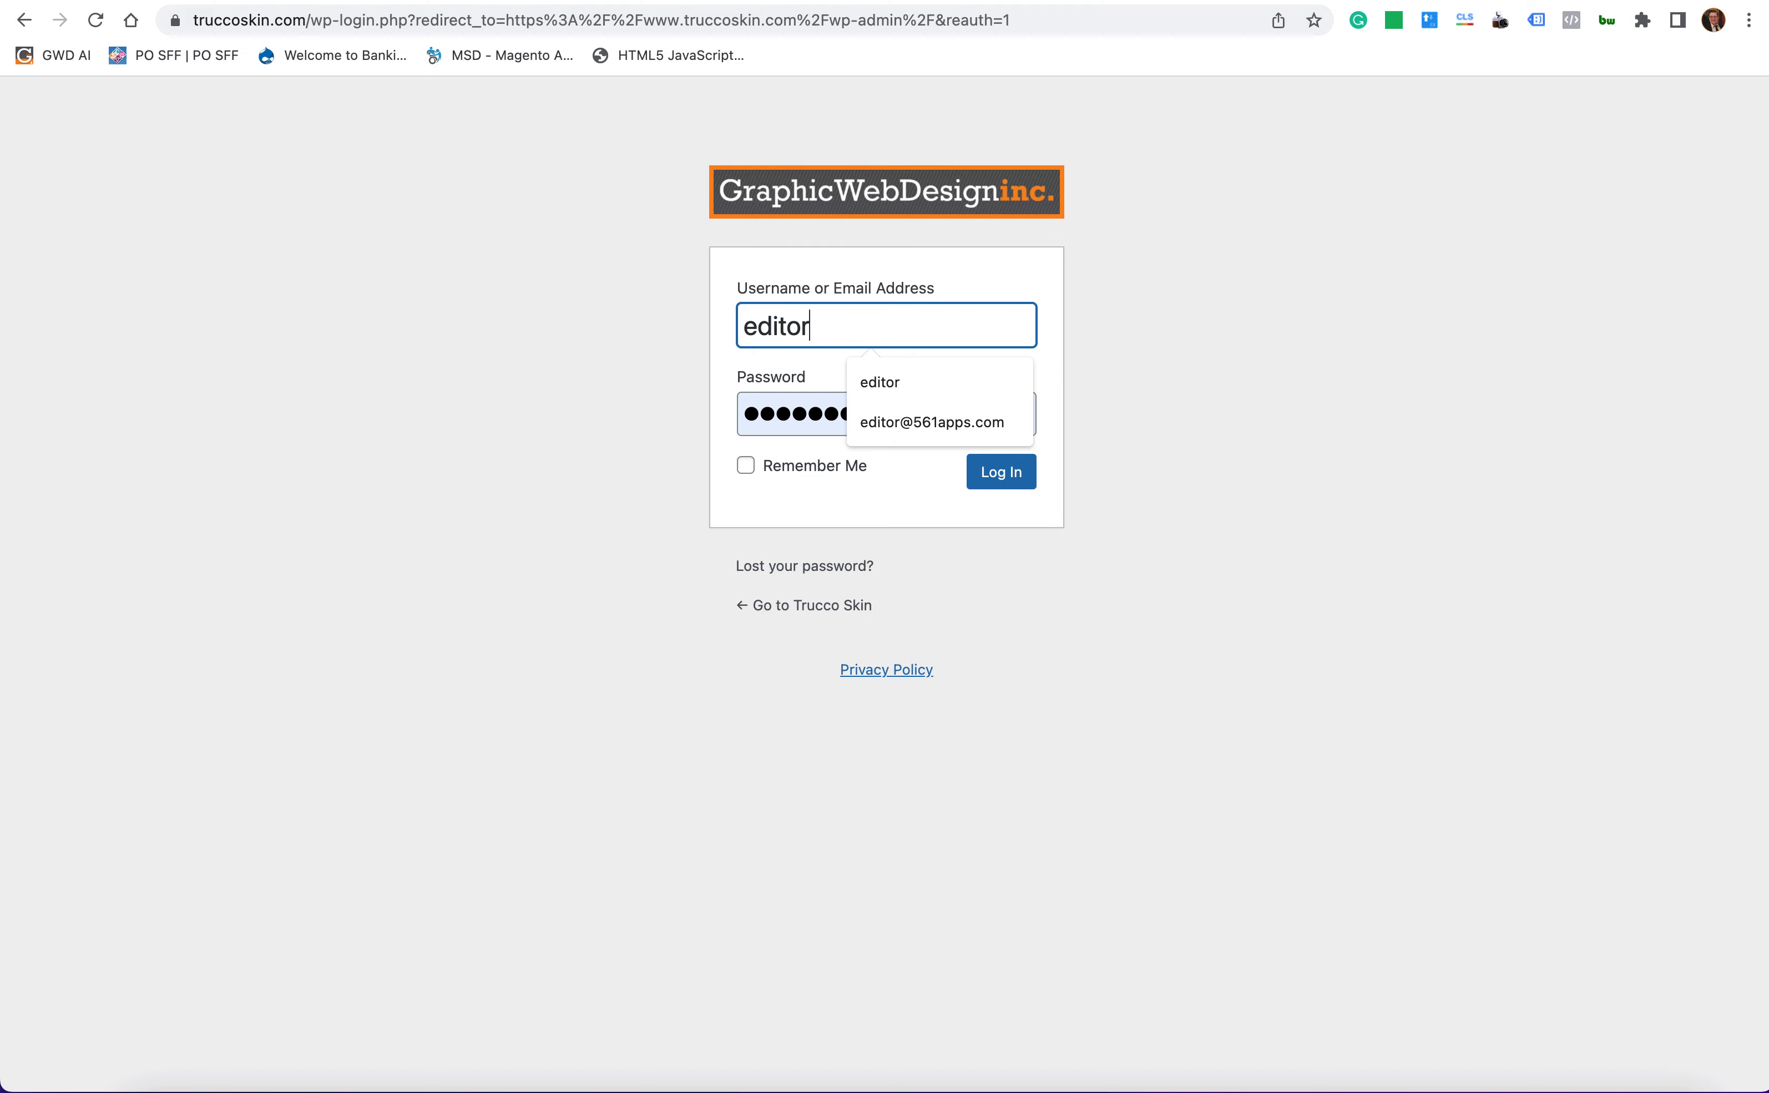
{"action": "key", "text": "Tab"}
{"action": "type", "text": "e••••••••••"}
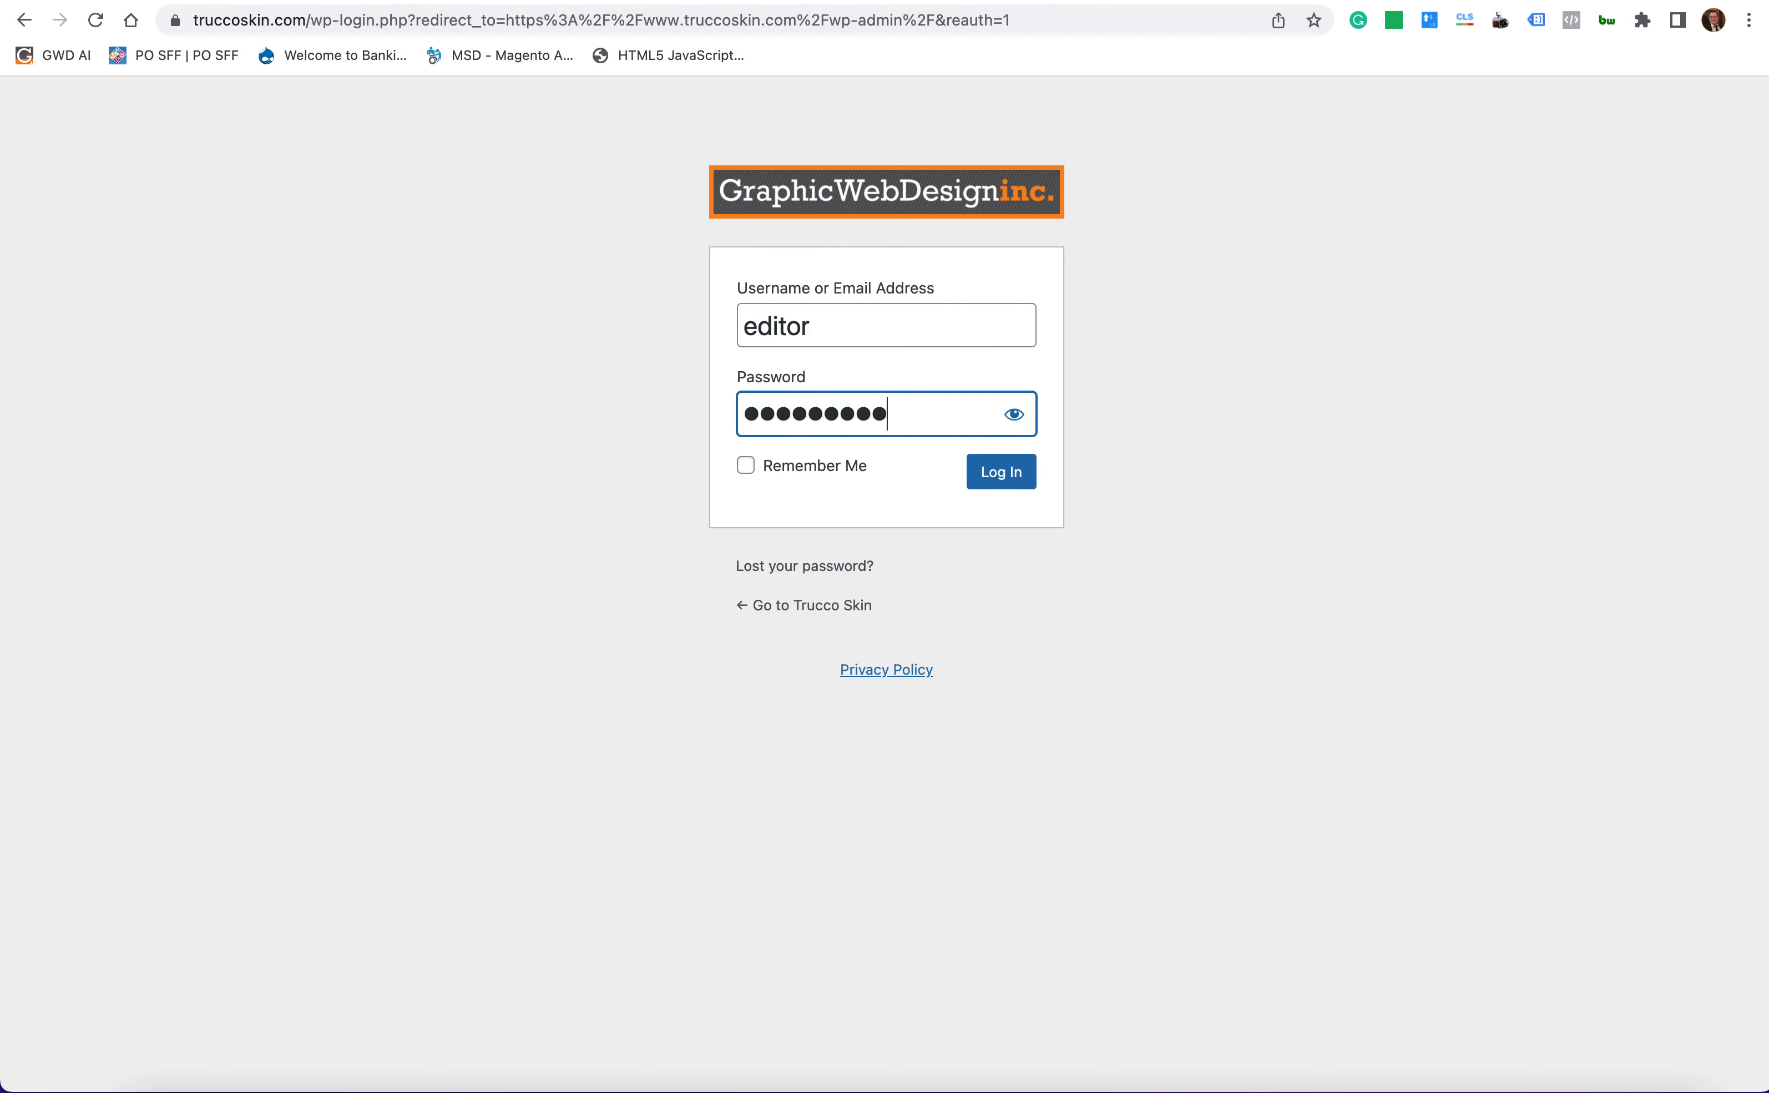
{"action": "type", "text": "••"}
{"action": "left_click", "coordinate": [996, 479]}
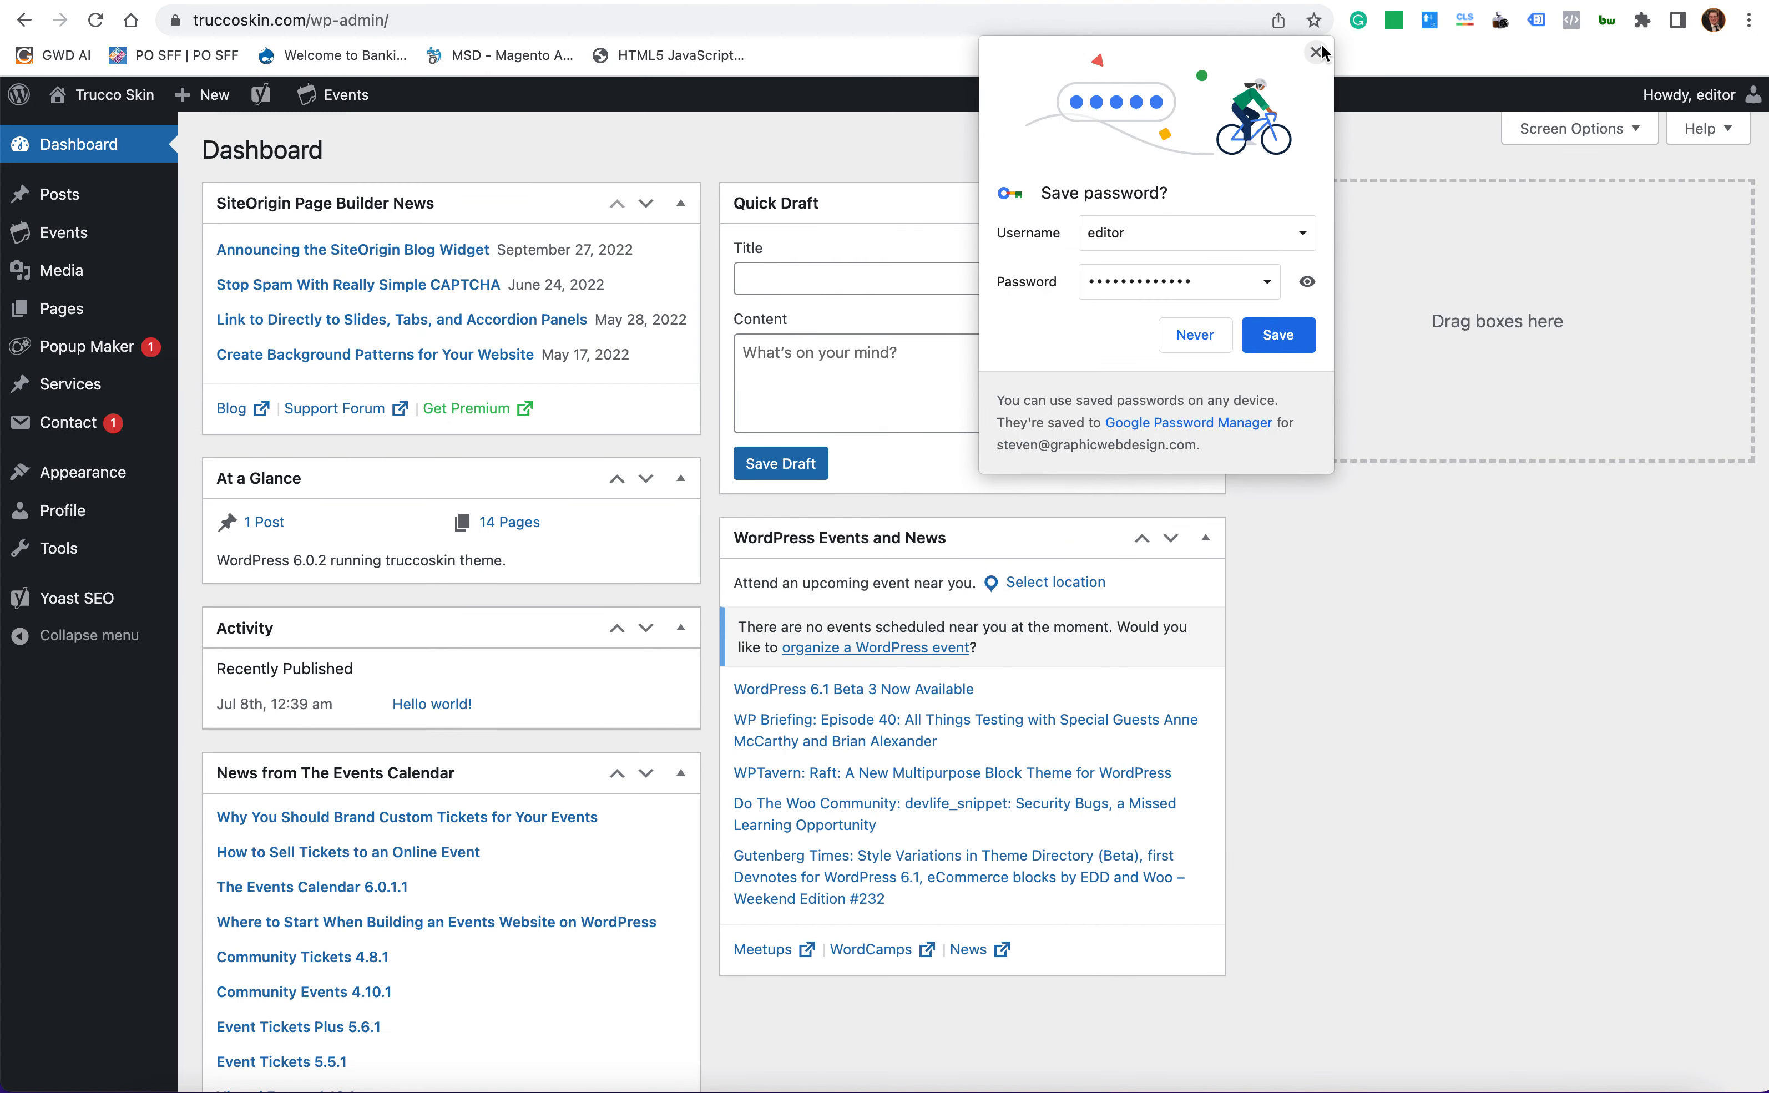
{"action": "left_click", "coordinate": [1316, 53]}
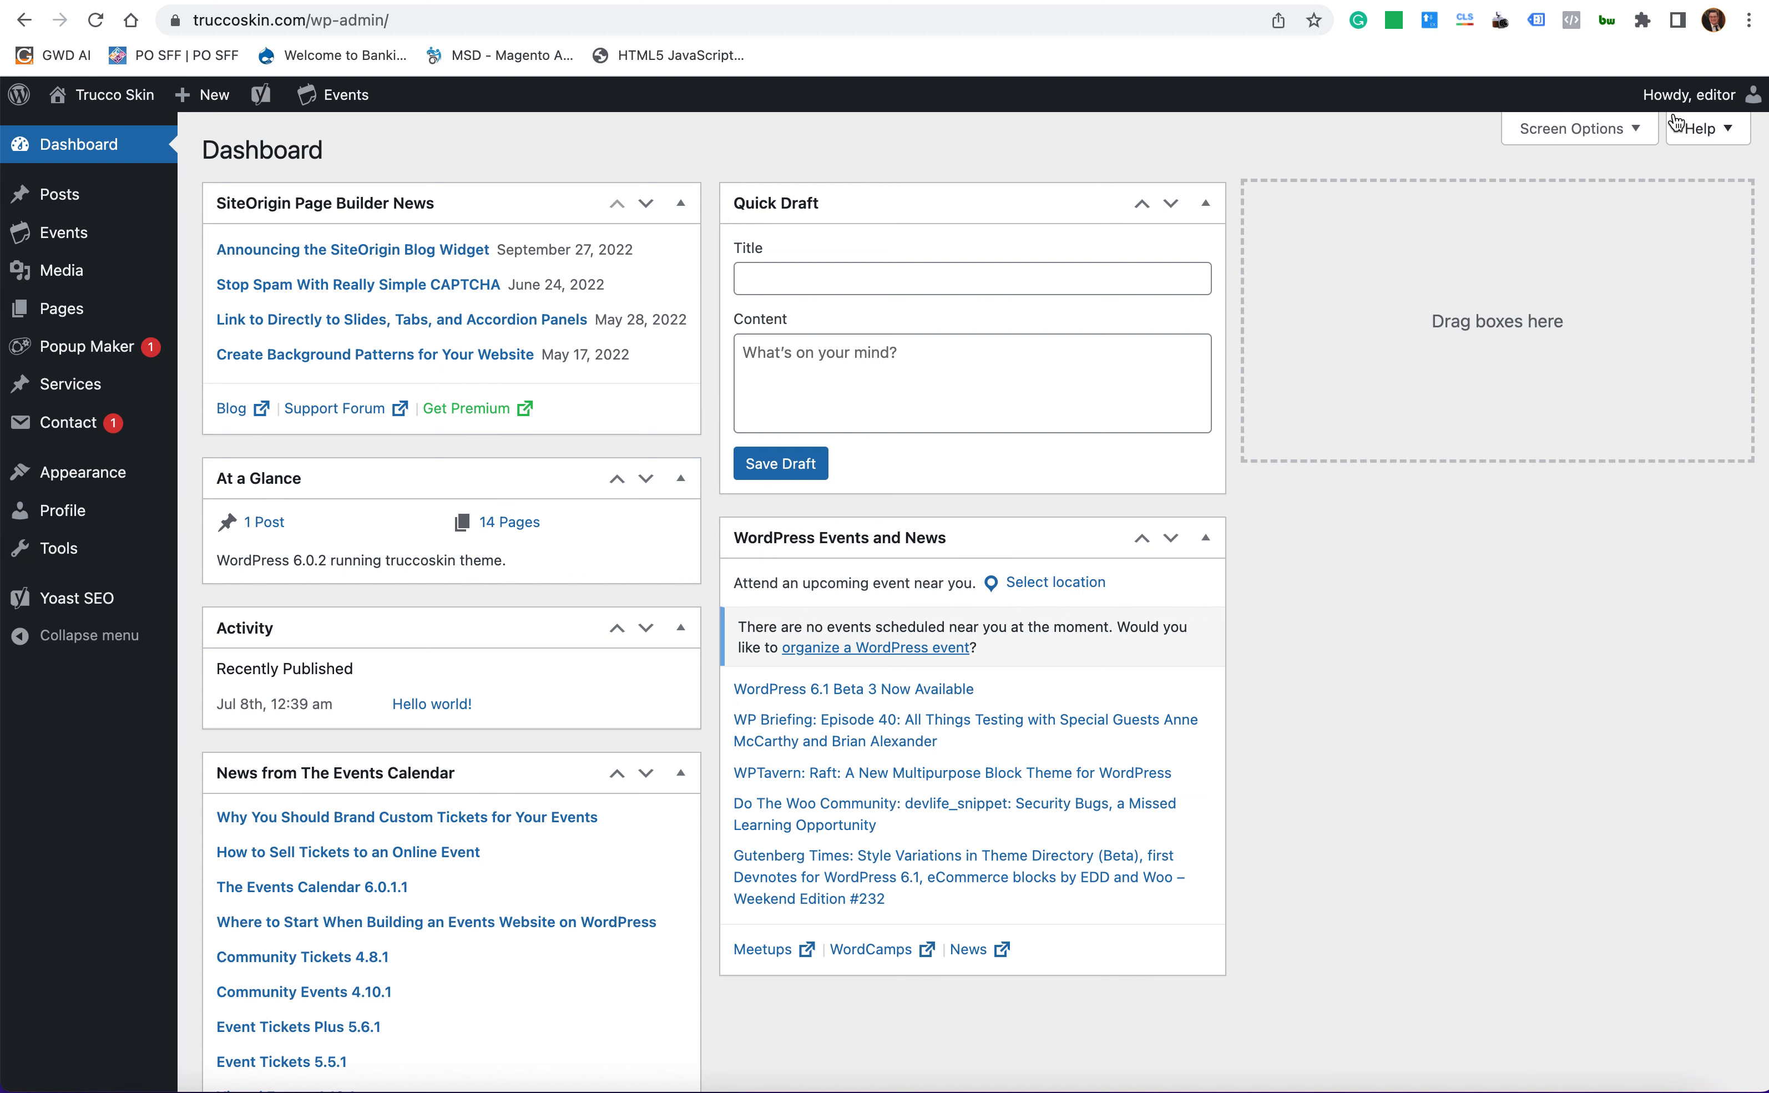
- View the live Trucco Skin home page, close its booking popup, and return to the admin dashboard
{"action": "mouse_move", "coordinate": [1699, 101]}
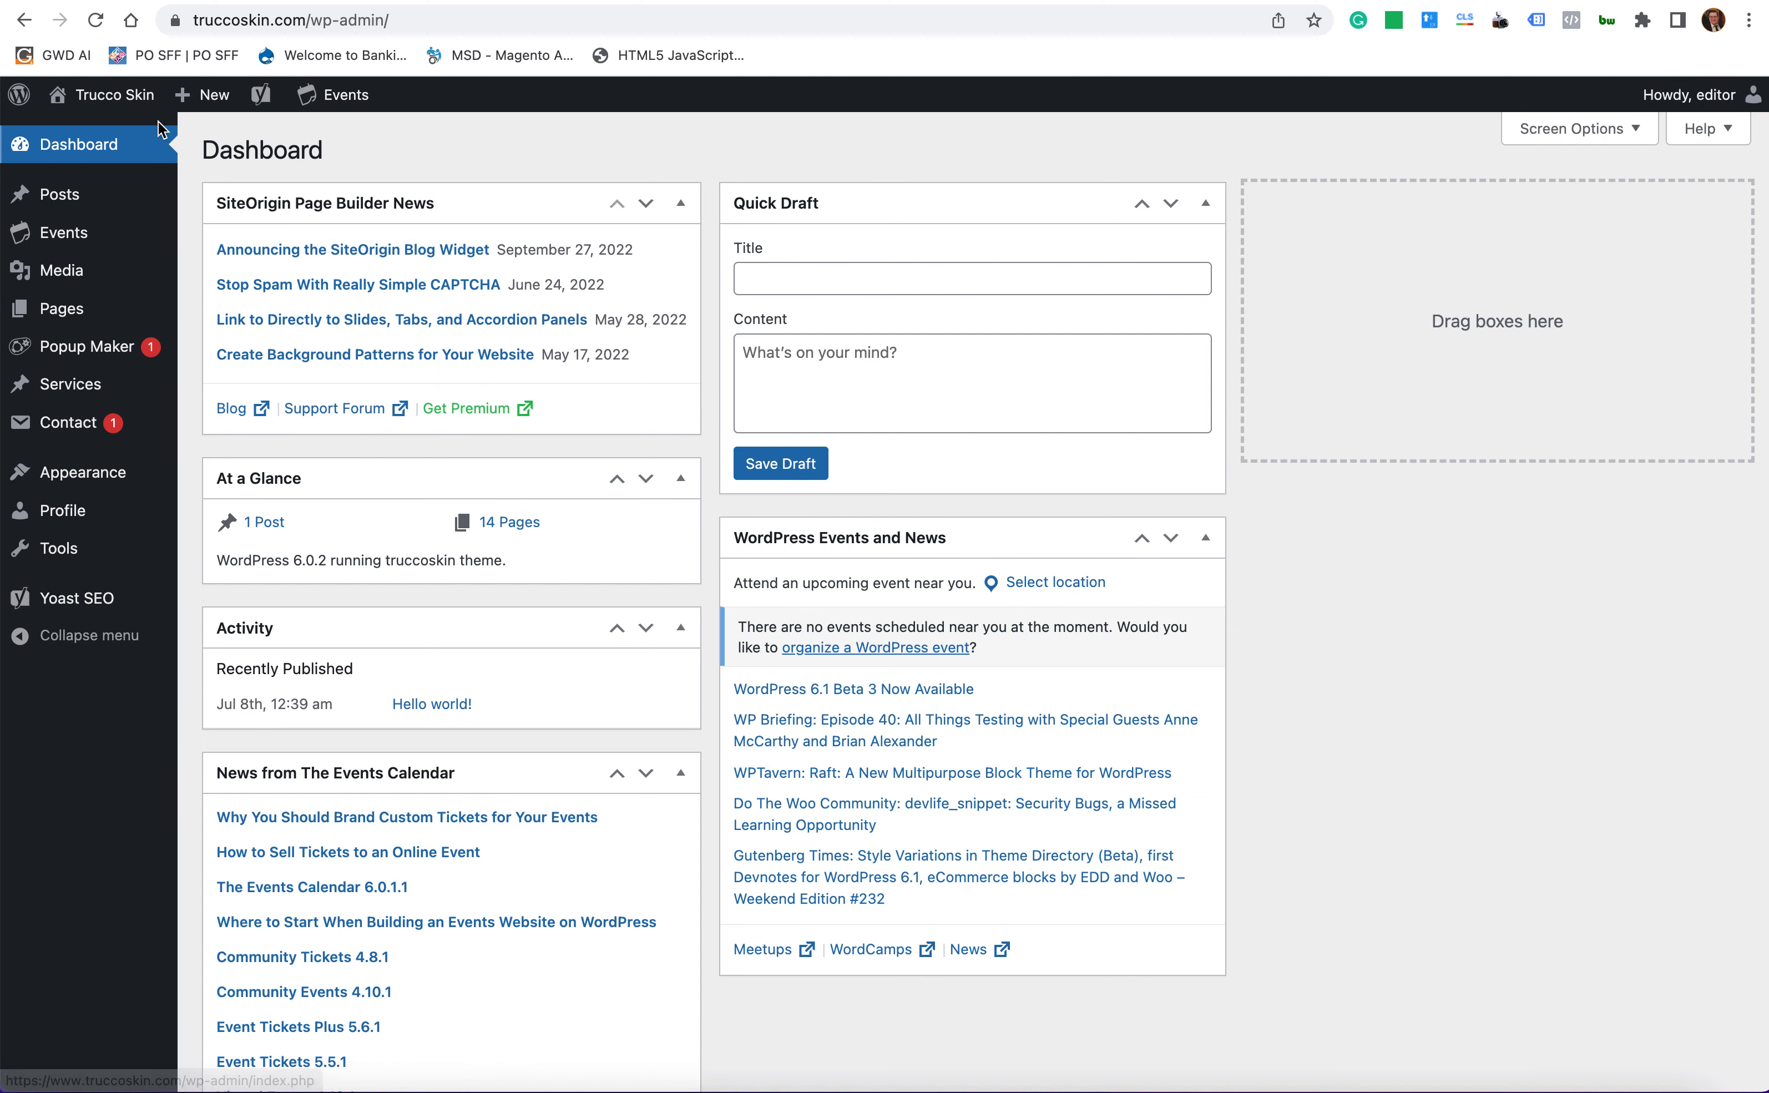
{"action": "mouse_move", "coordinate": [120, 99]}
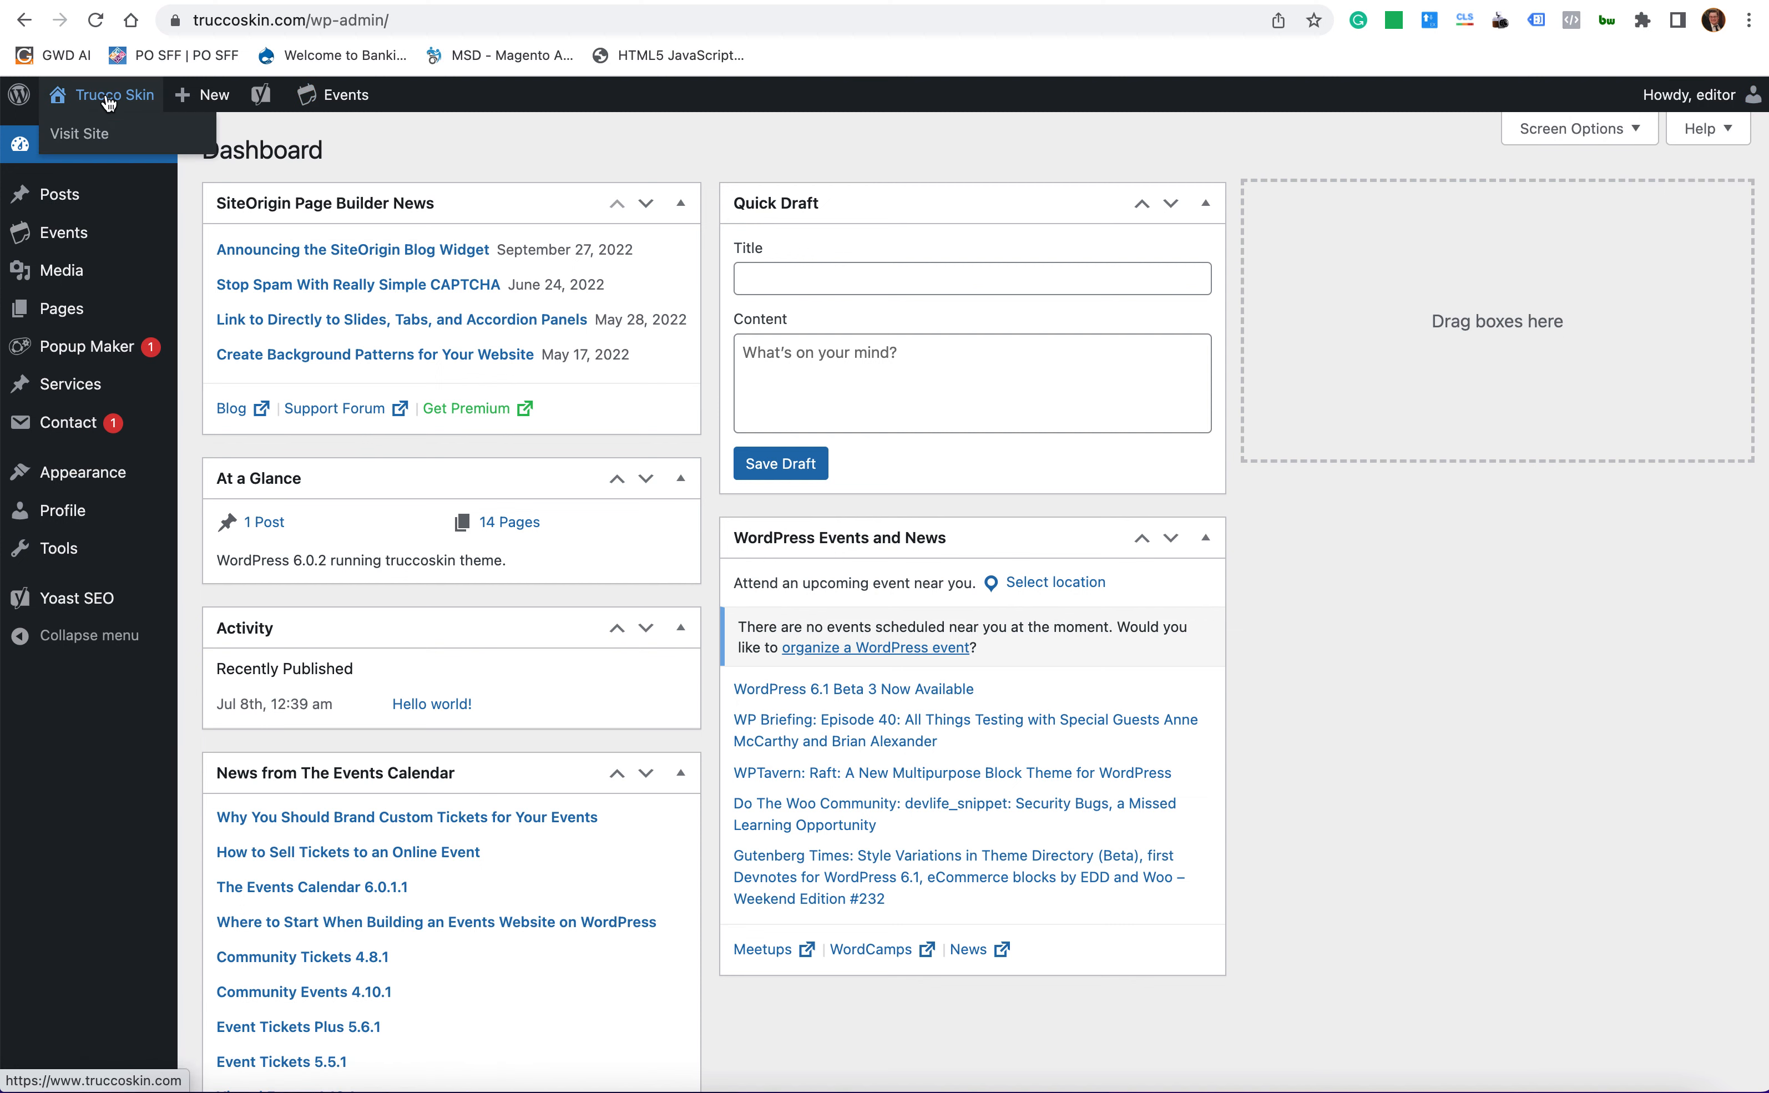
{"action": "left_click", "coordinate": [94, 134]}
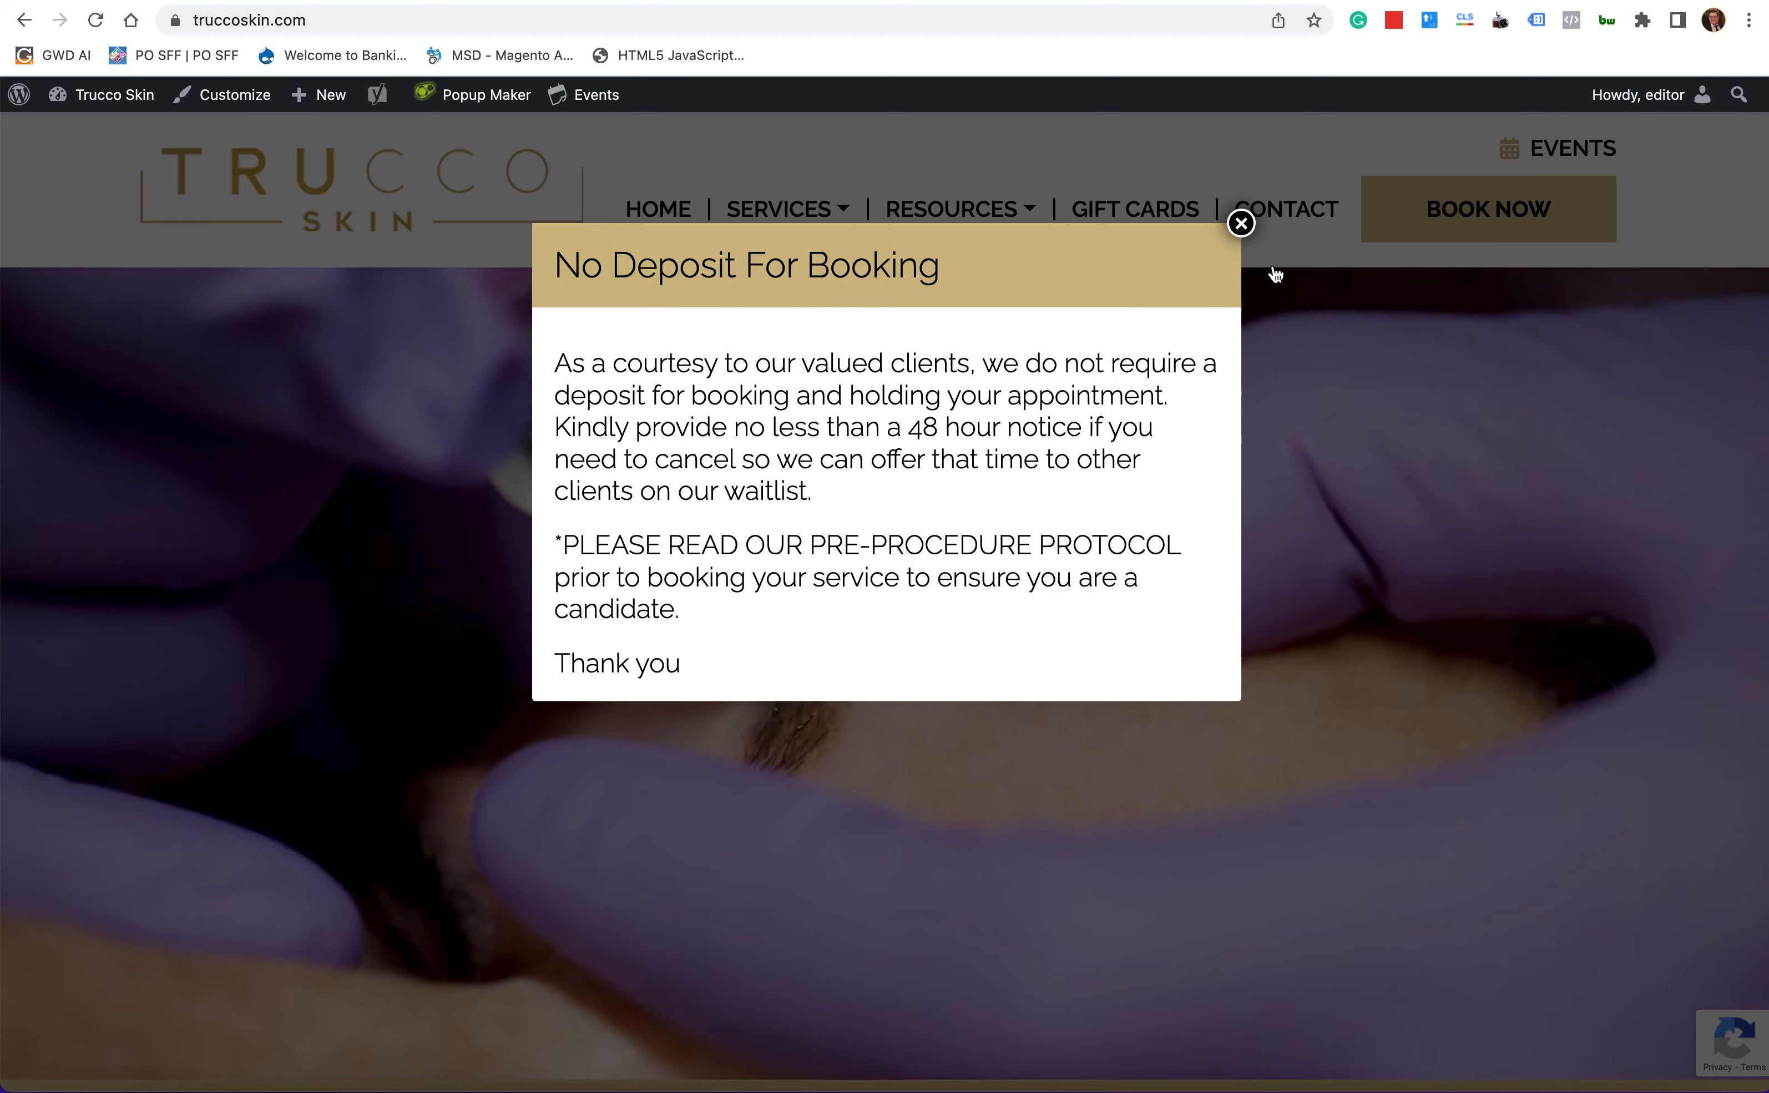
{"action": "left_click", "coordinate": [1242, 223]}
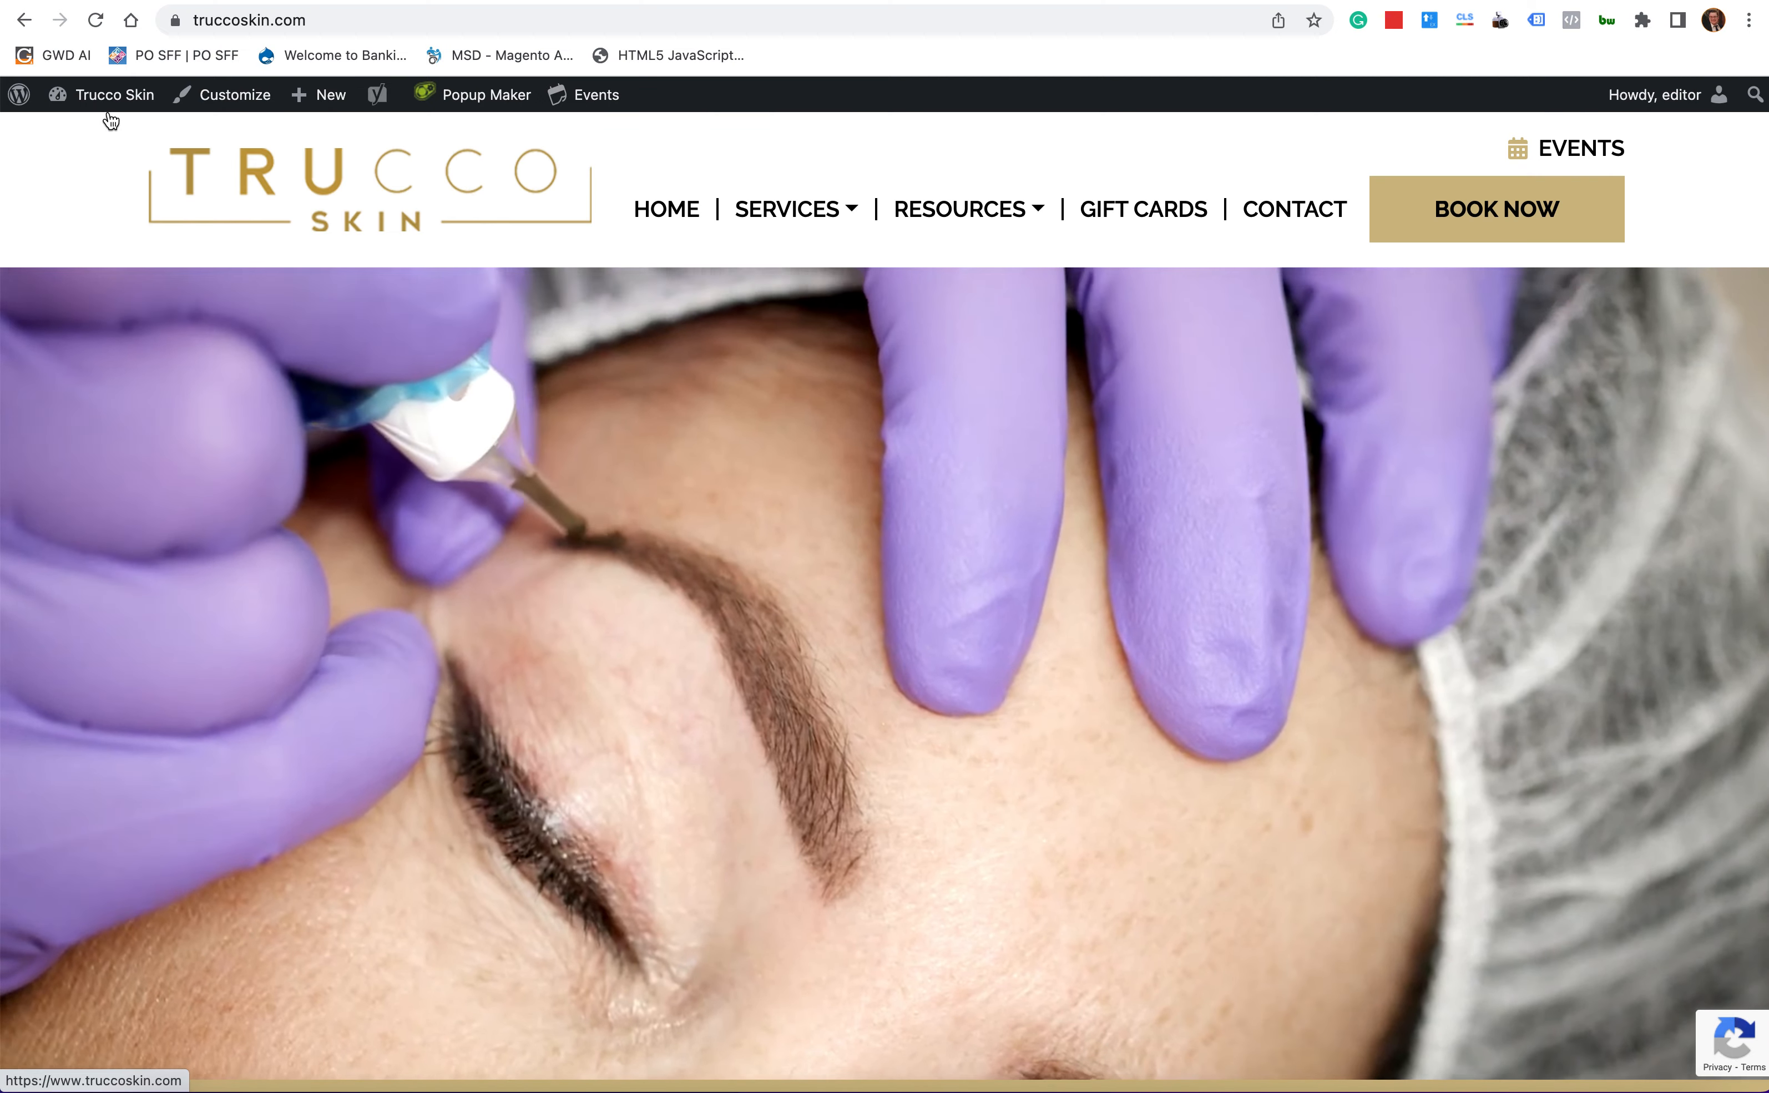
{"action": "mouse_move", "coordinate": [110, 108]}
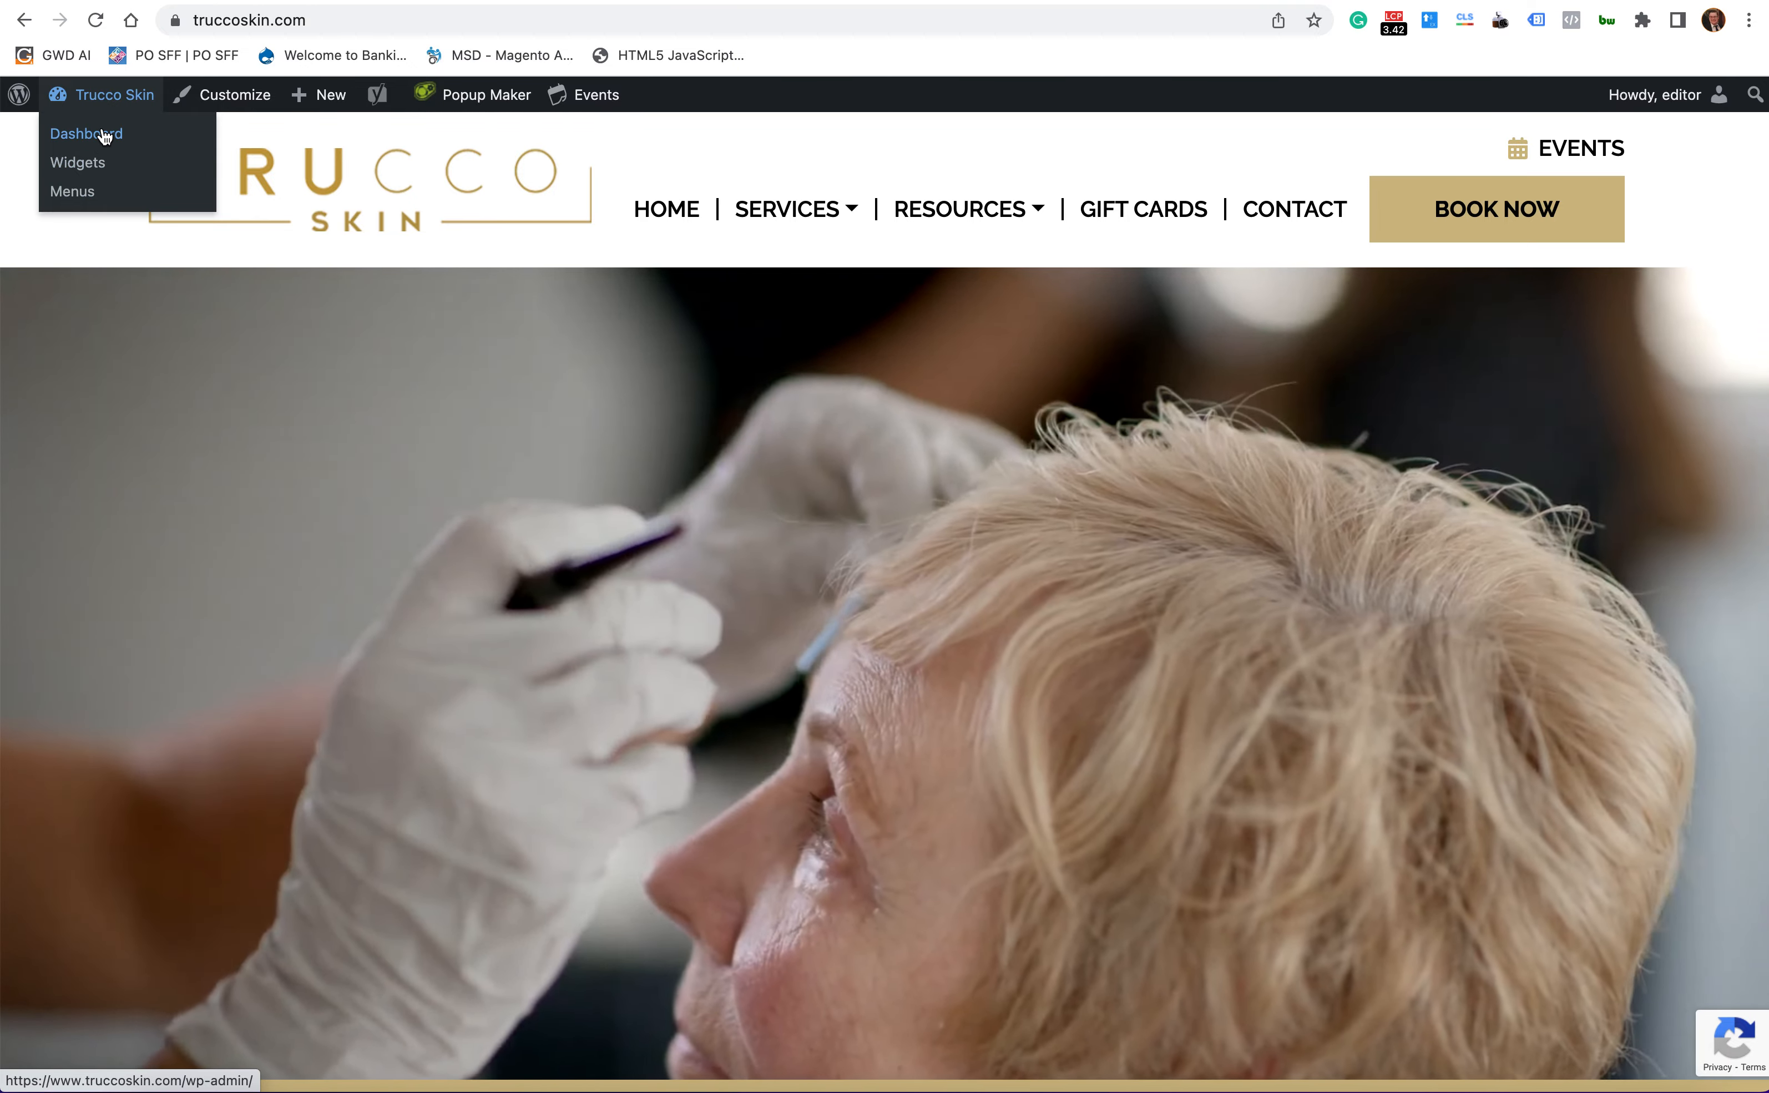
{"action": "left_click", "coordinate": [105, 136]}
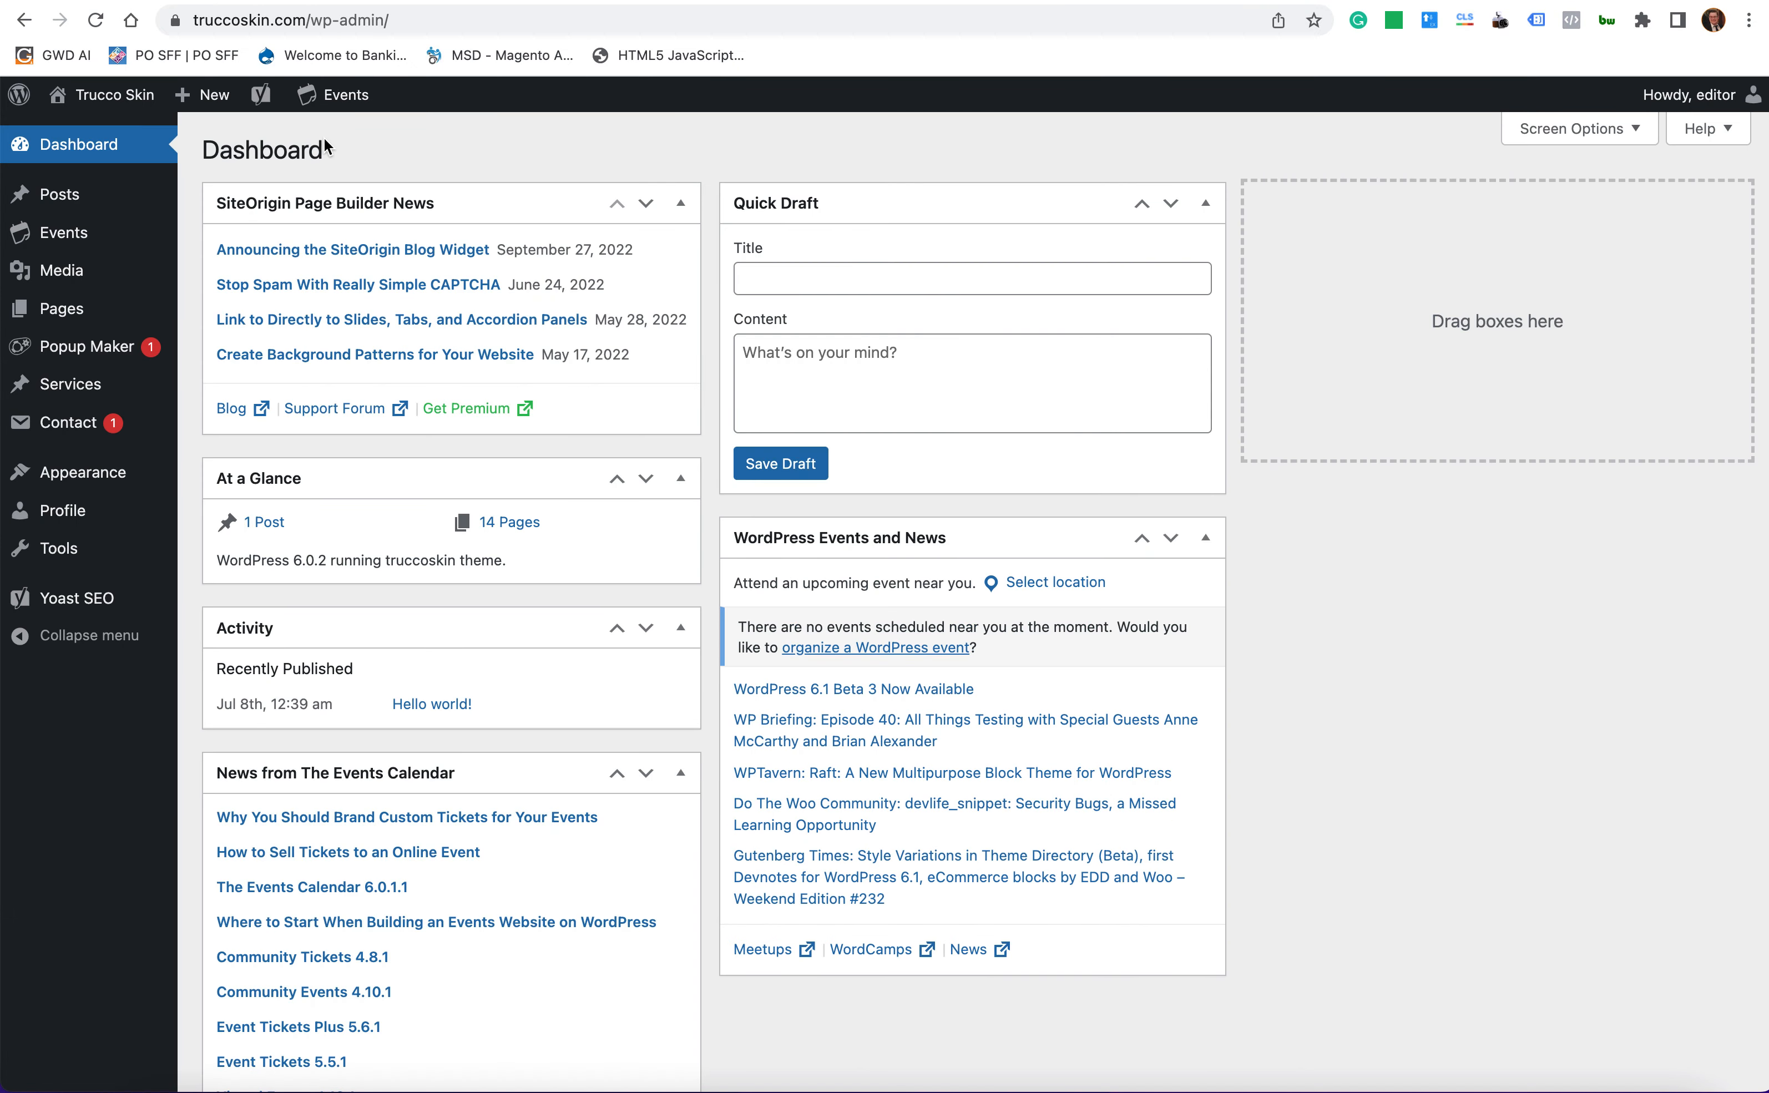
- Open the list of all website pages and look through its entries
{"action": "mouse_move", "coordinate": [116, 190]}
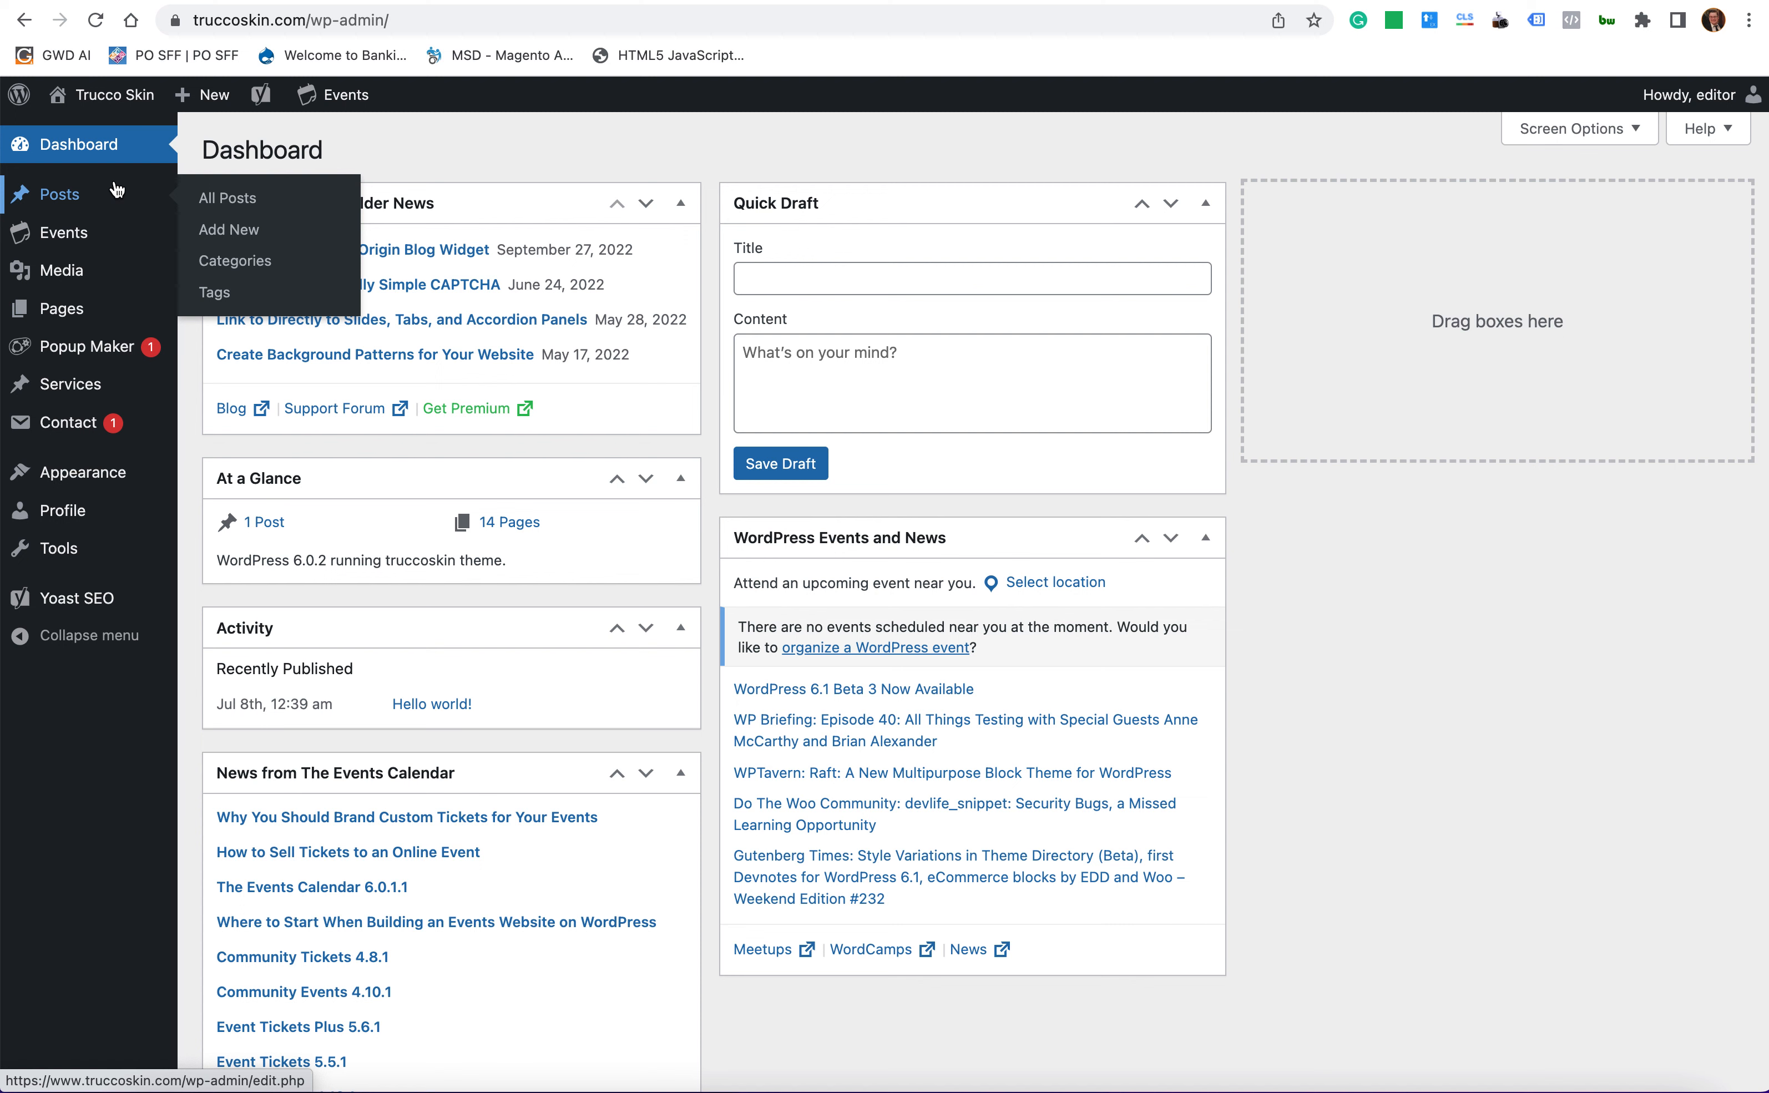
{"action": "mouse_move", "coordinate": [89, 320]}
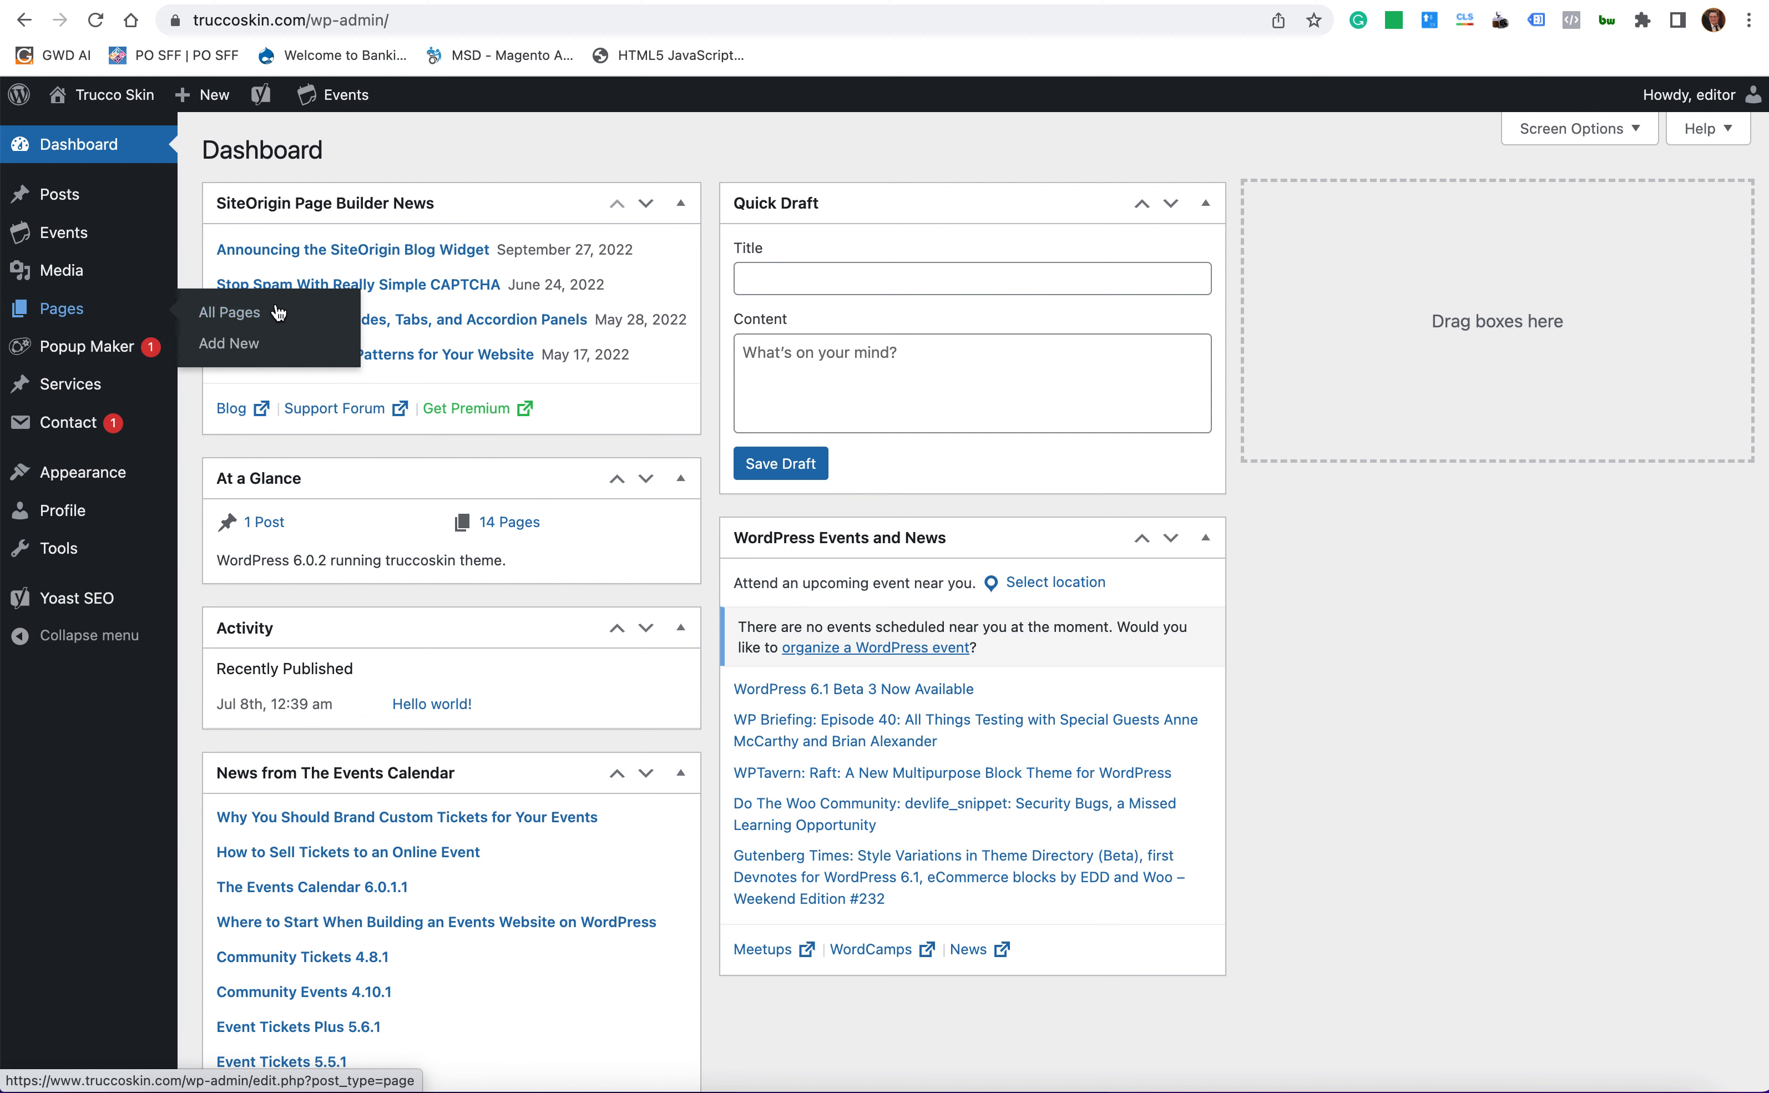
{"action": "left_click", "coordinate": [106, 319]}
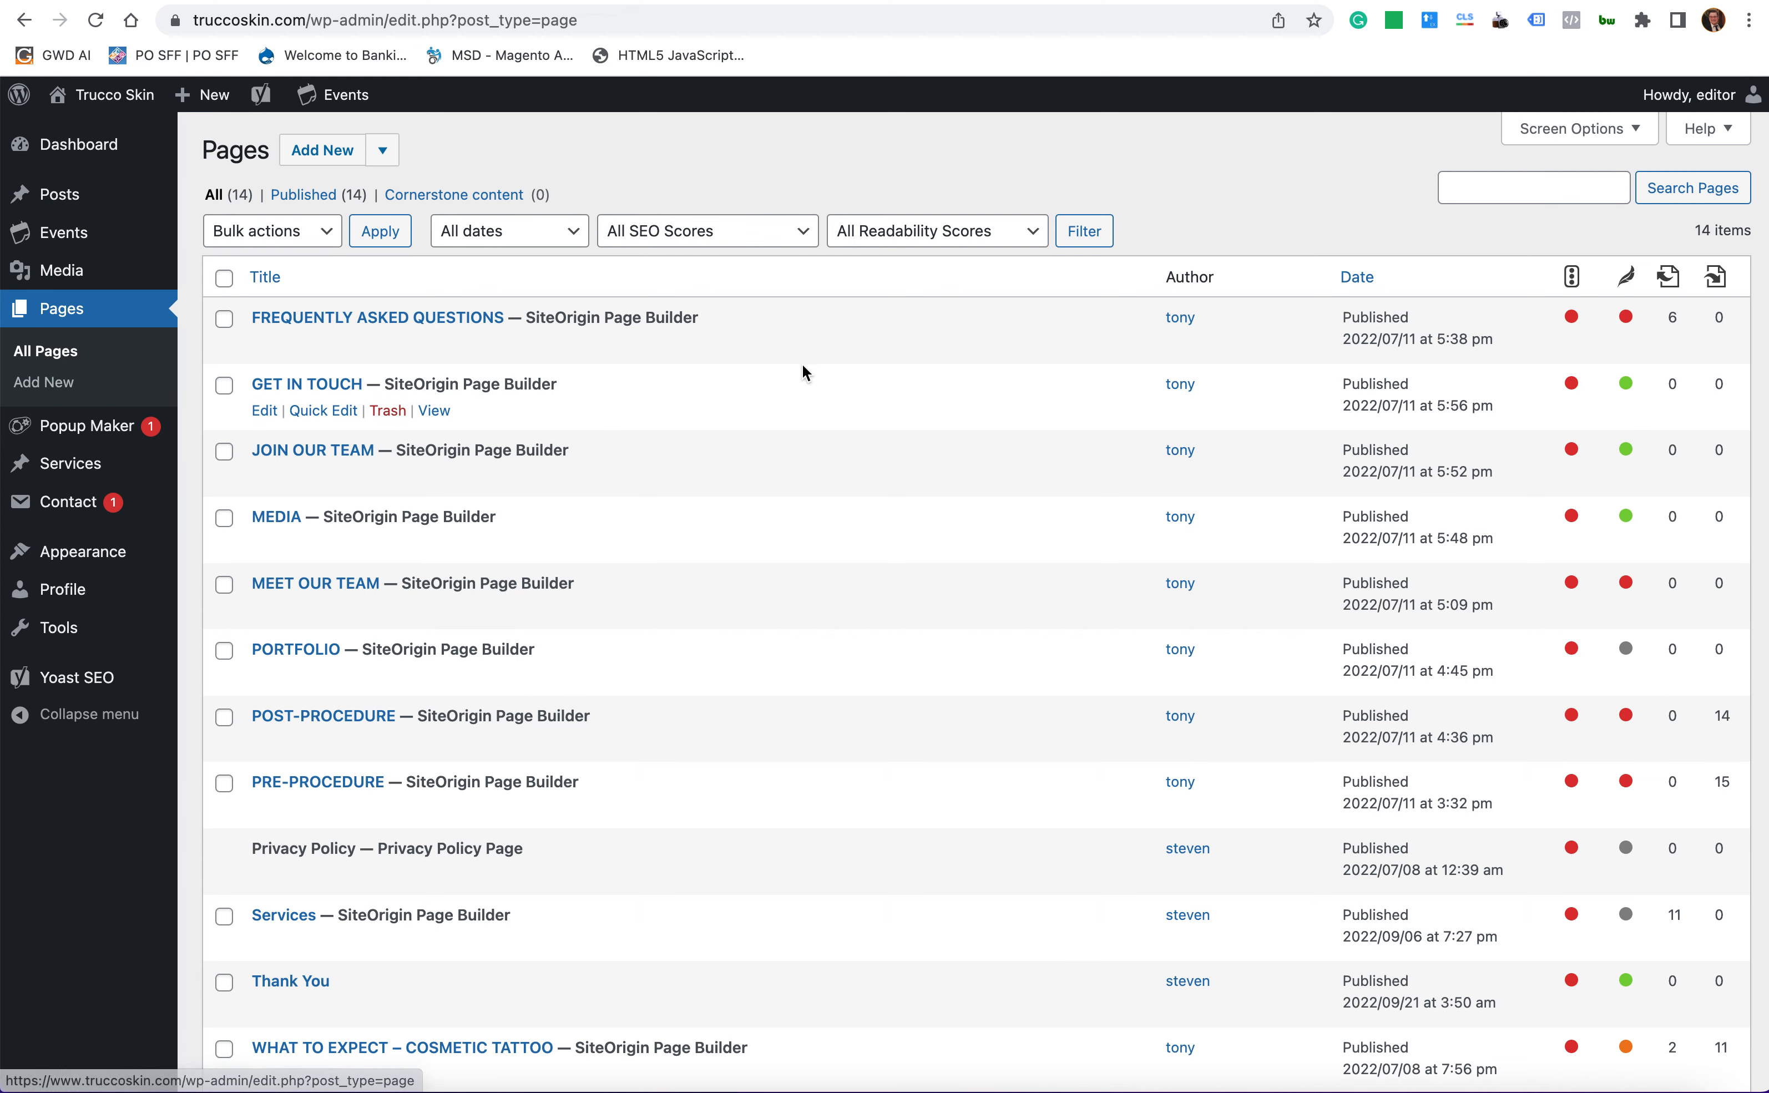
{"action": "scroll", "coordinate": [802, 364], "scroll_direction": "down", "scroll_amount": 4}
{"action": "scroll", "coordinate": [801, 373], "scroll_direction": "up", "scroll_amount": 4}
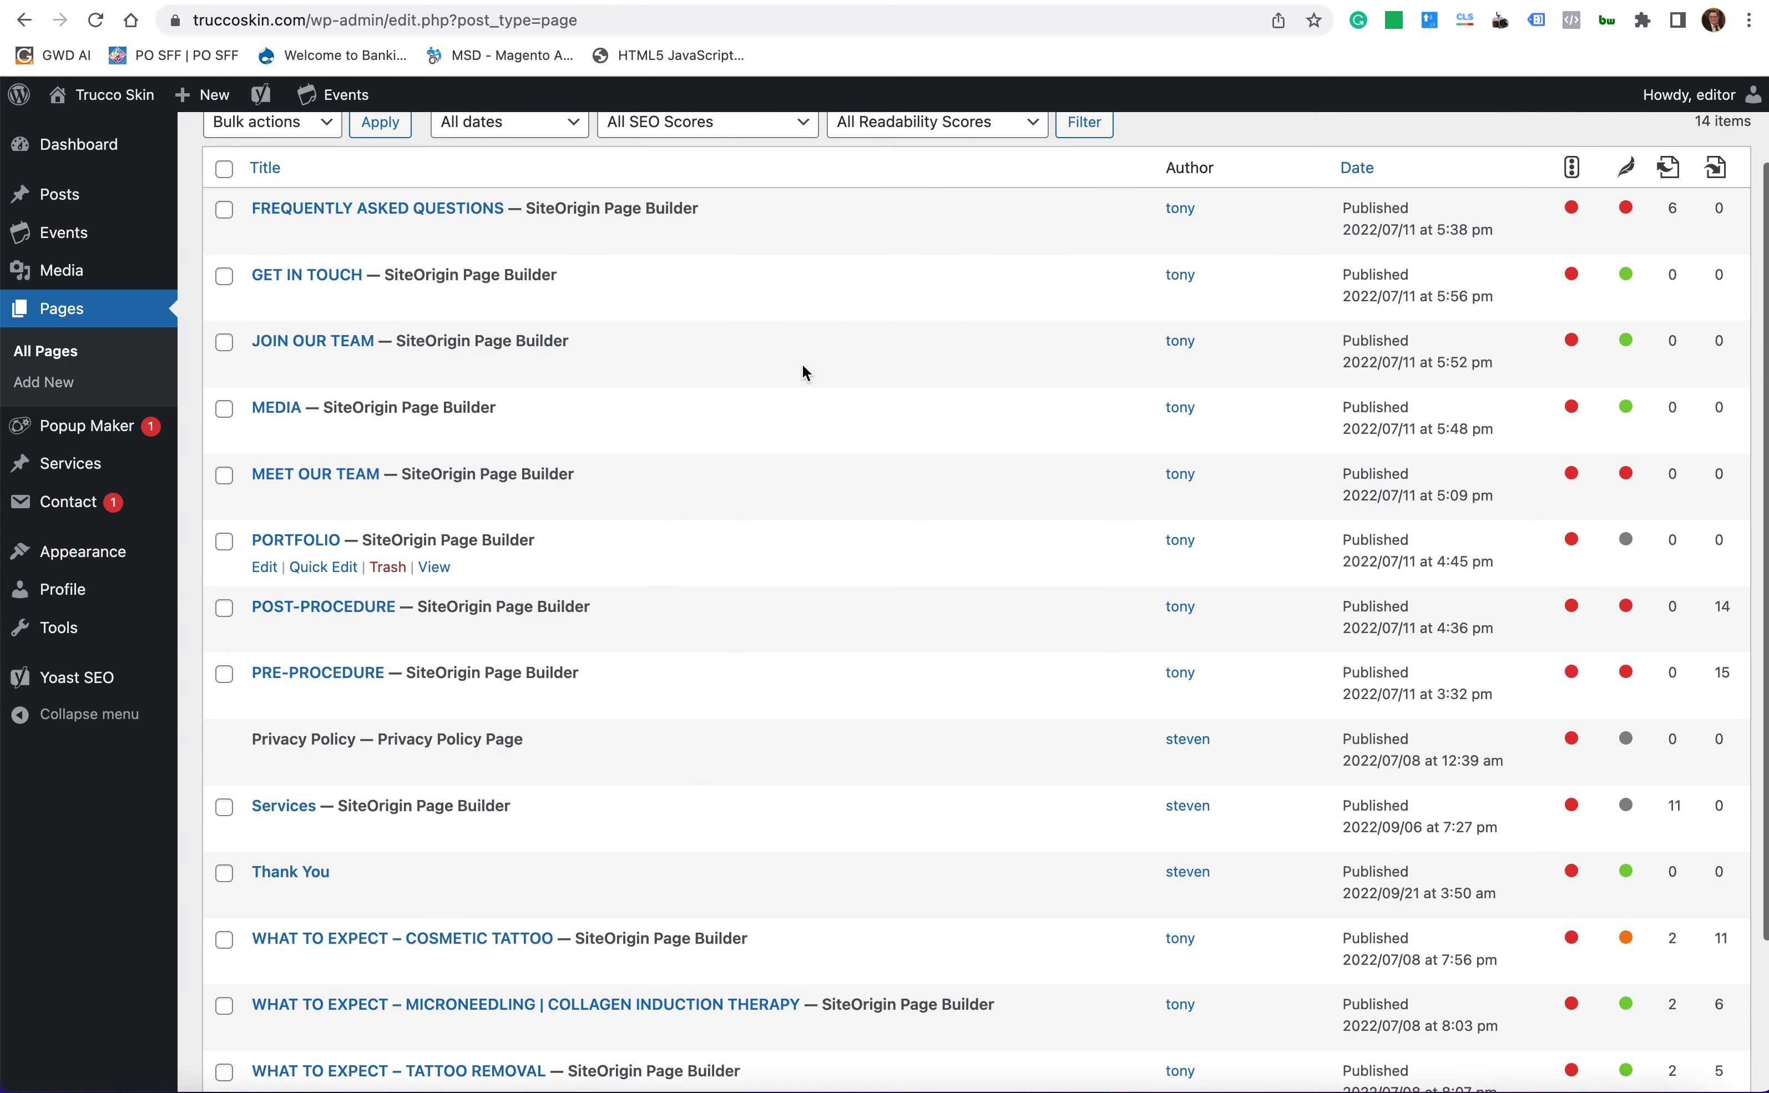
- Open the list of all services and look through its entries
{"action": "mouse_move", "coordinate": [95, 481]}
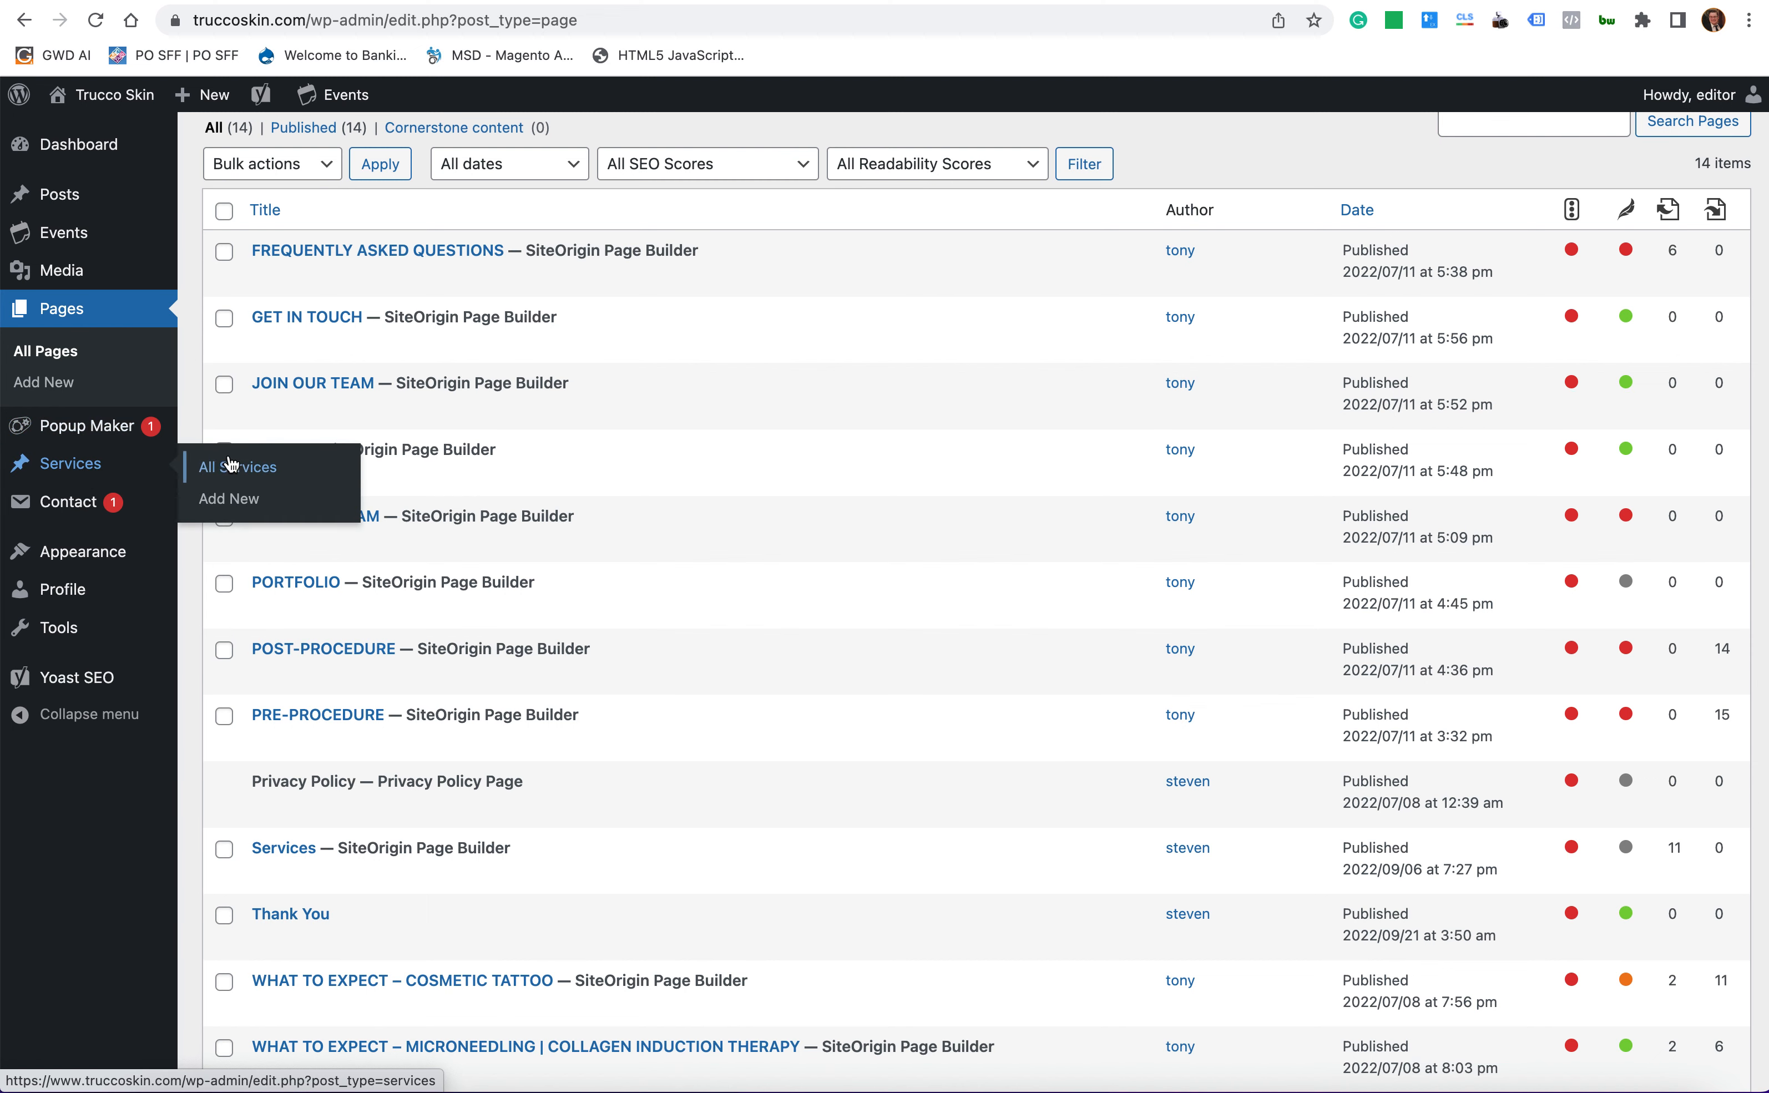
{"action": "left_click", "coordinate": [98, 464]}
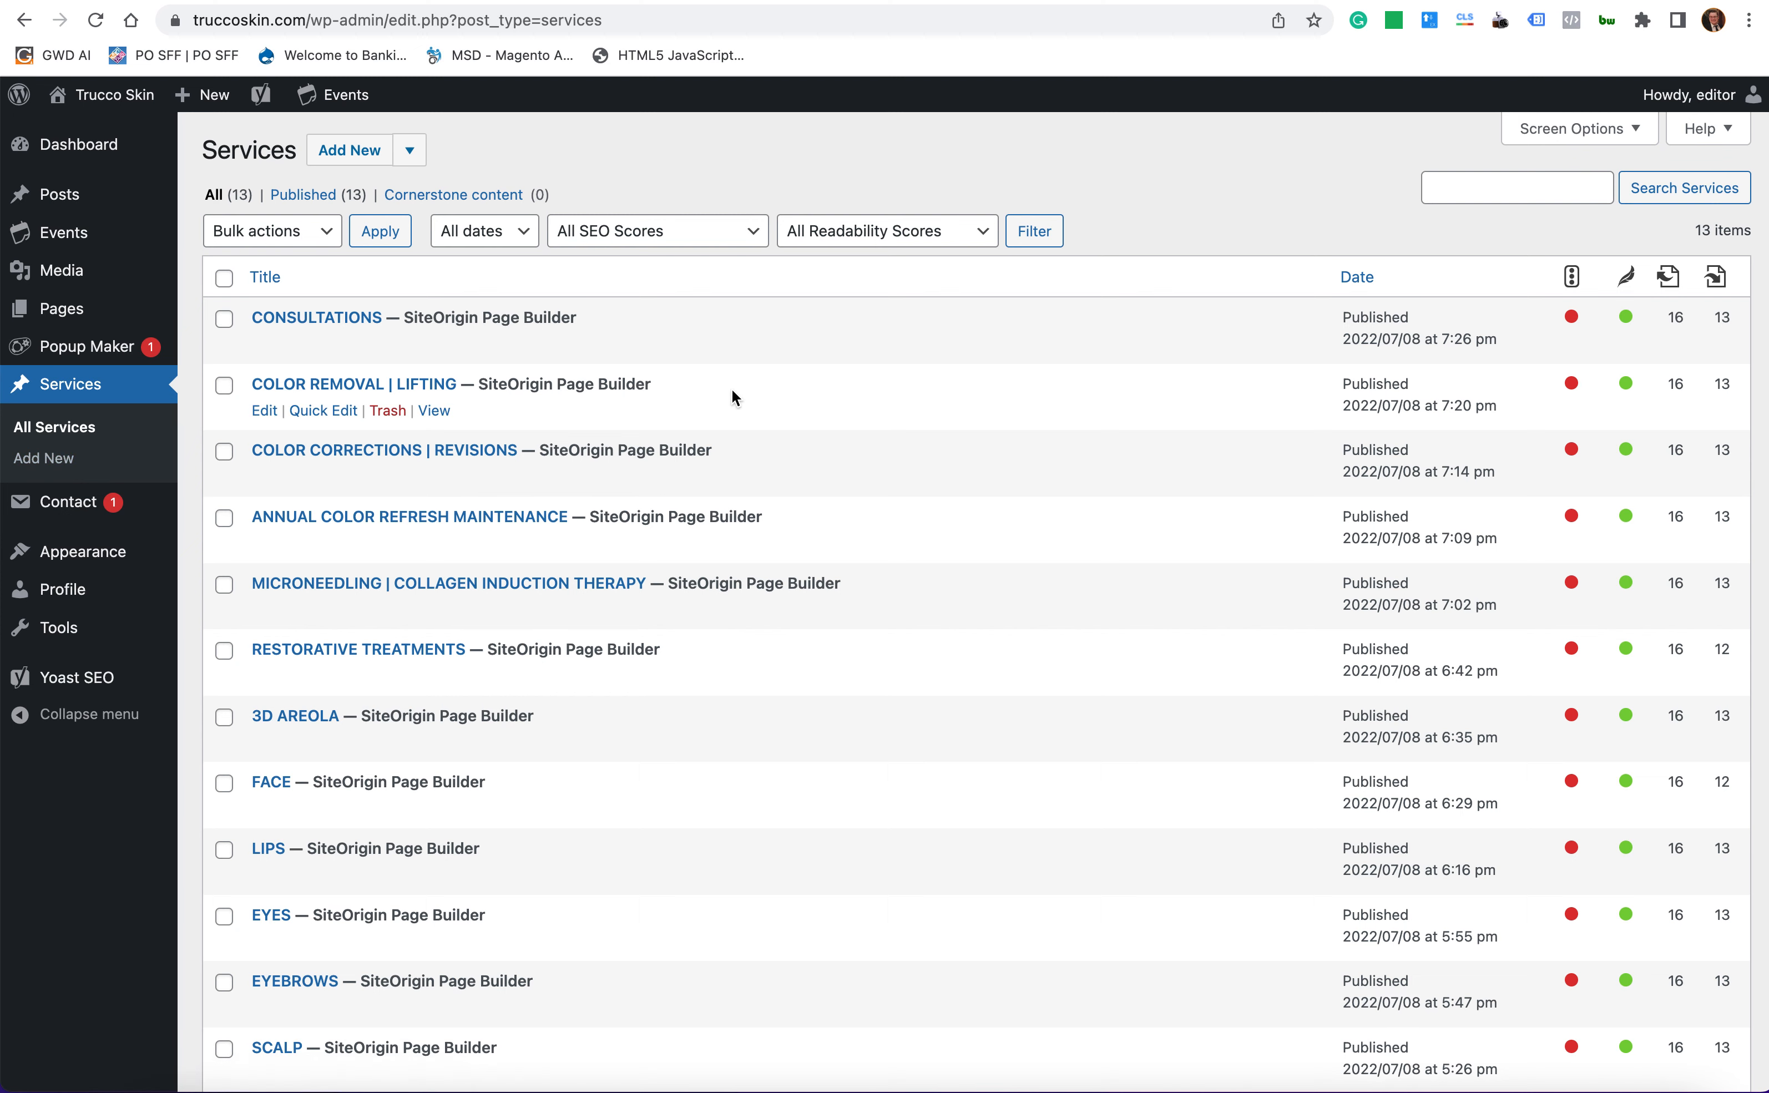
{"action": "scroll", "coordinate": [731, 392], "scroll_direction": "down", "scroll_amount": 3}
{"action": "scroll", "coordinate": [732, 388], "scroll_direction": "up", "scroll_amount": 3}
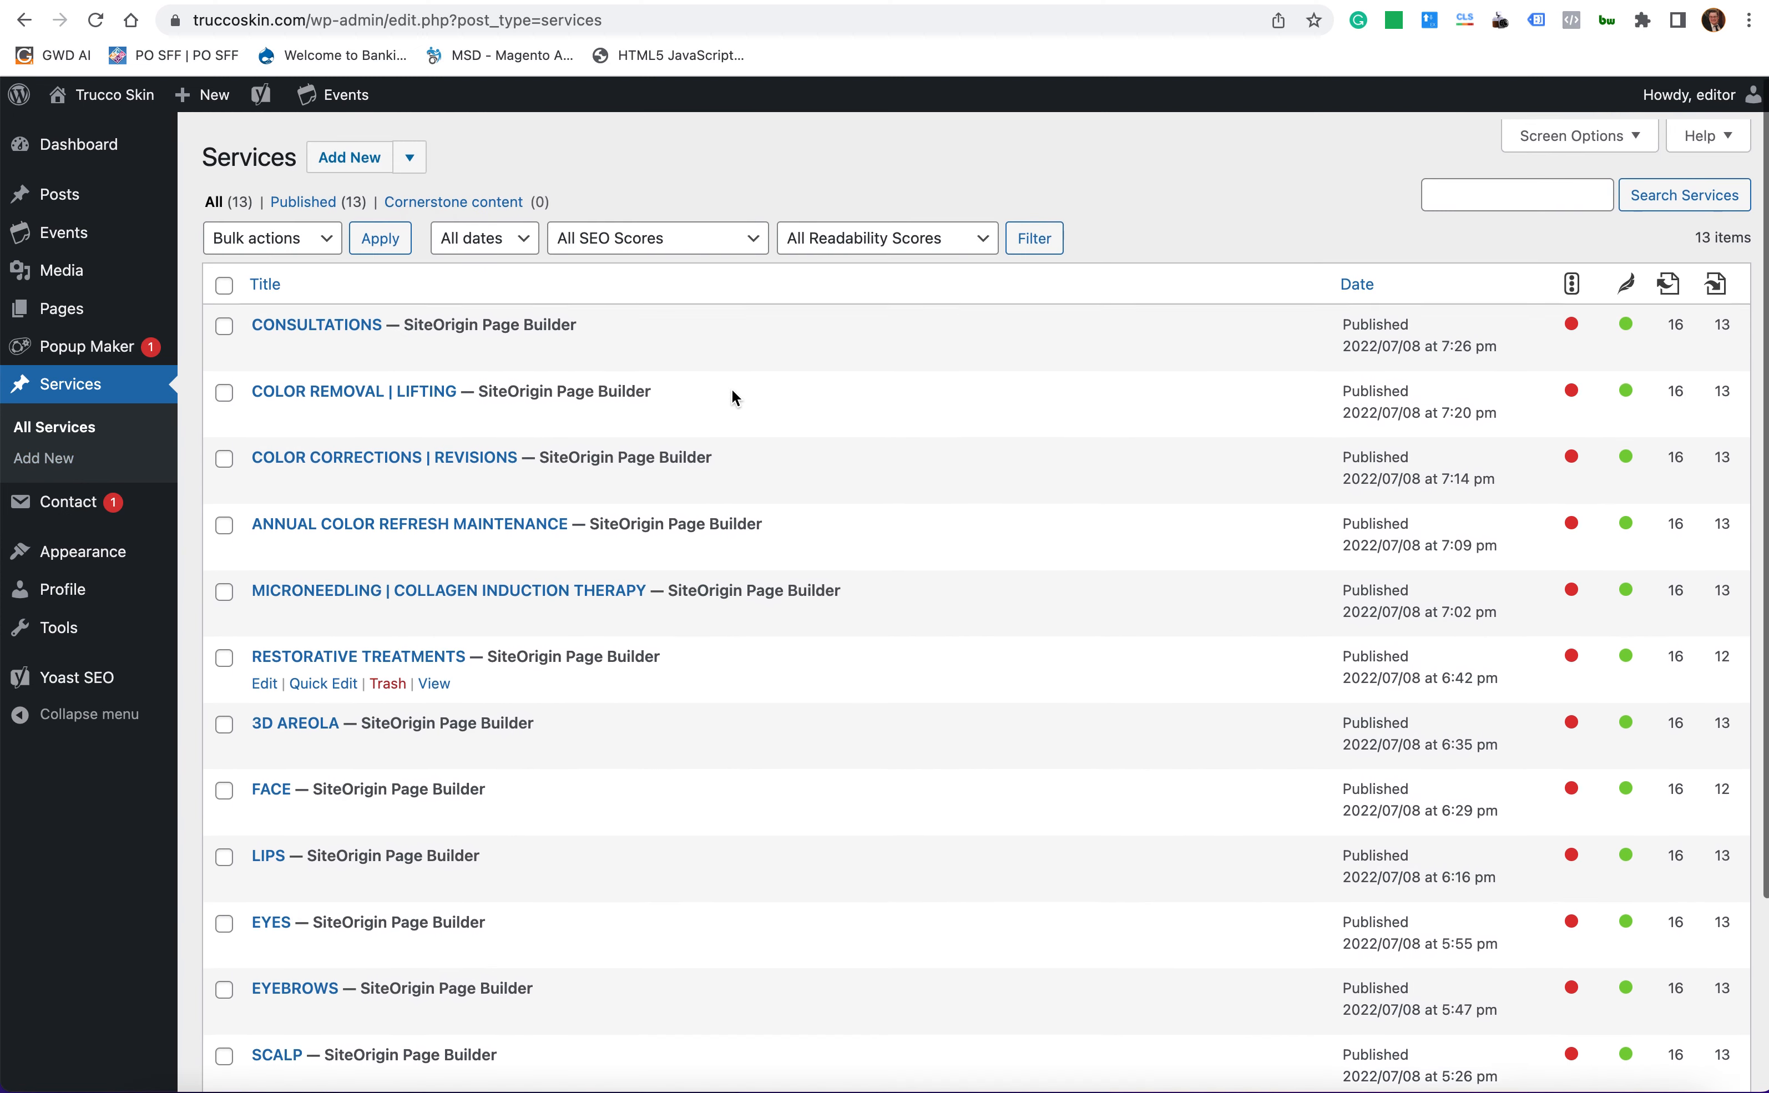
- Open the Deposit For Booking popup for editing from the list of popups
{"action": "mouse_move", "coordinate": [76, 354]}
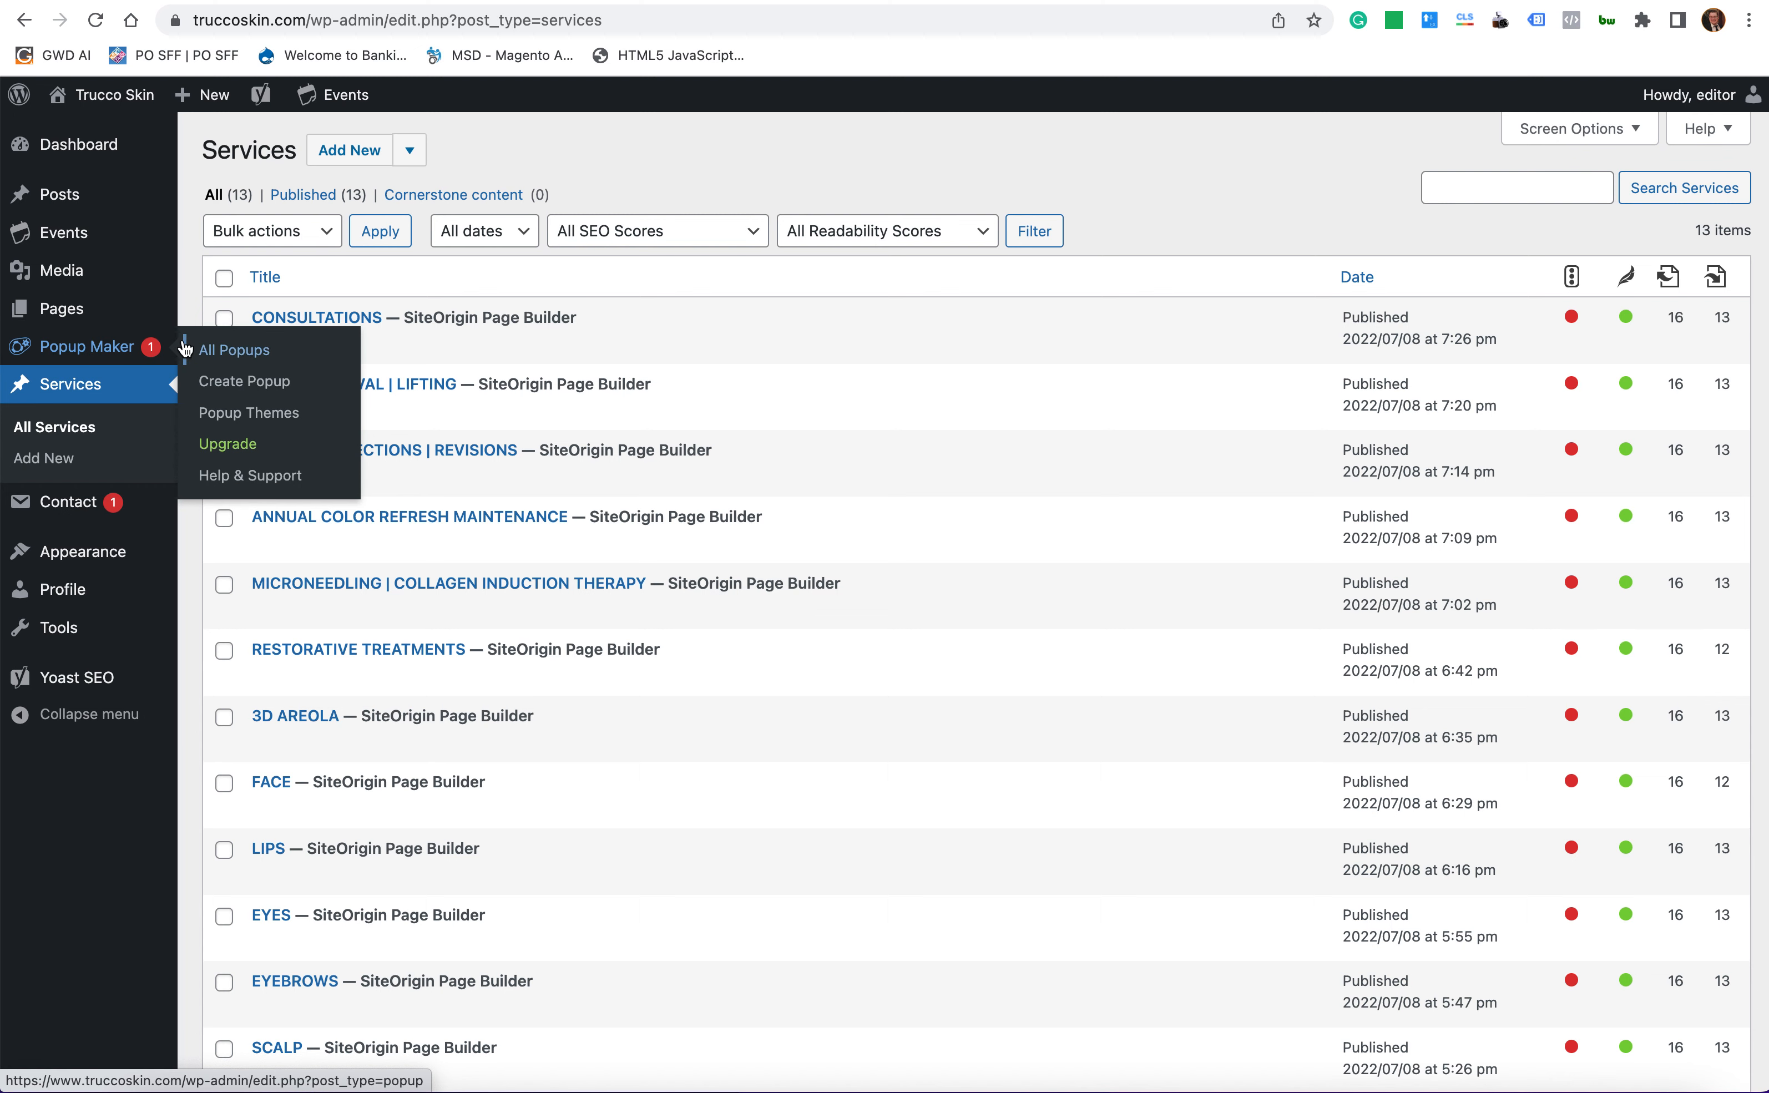
{"action": "left_click", "coordinate": [116, 355]}
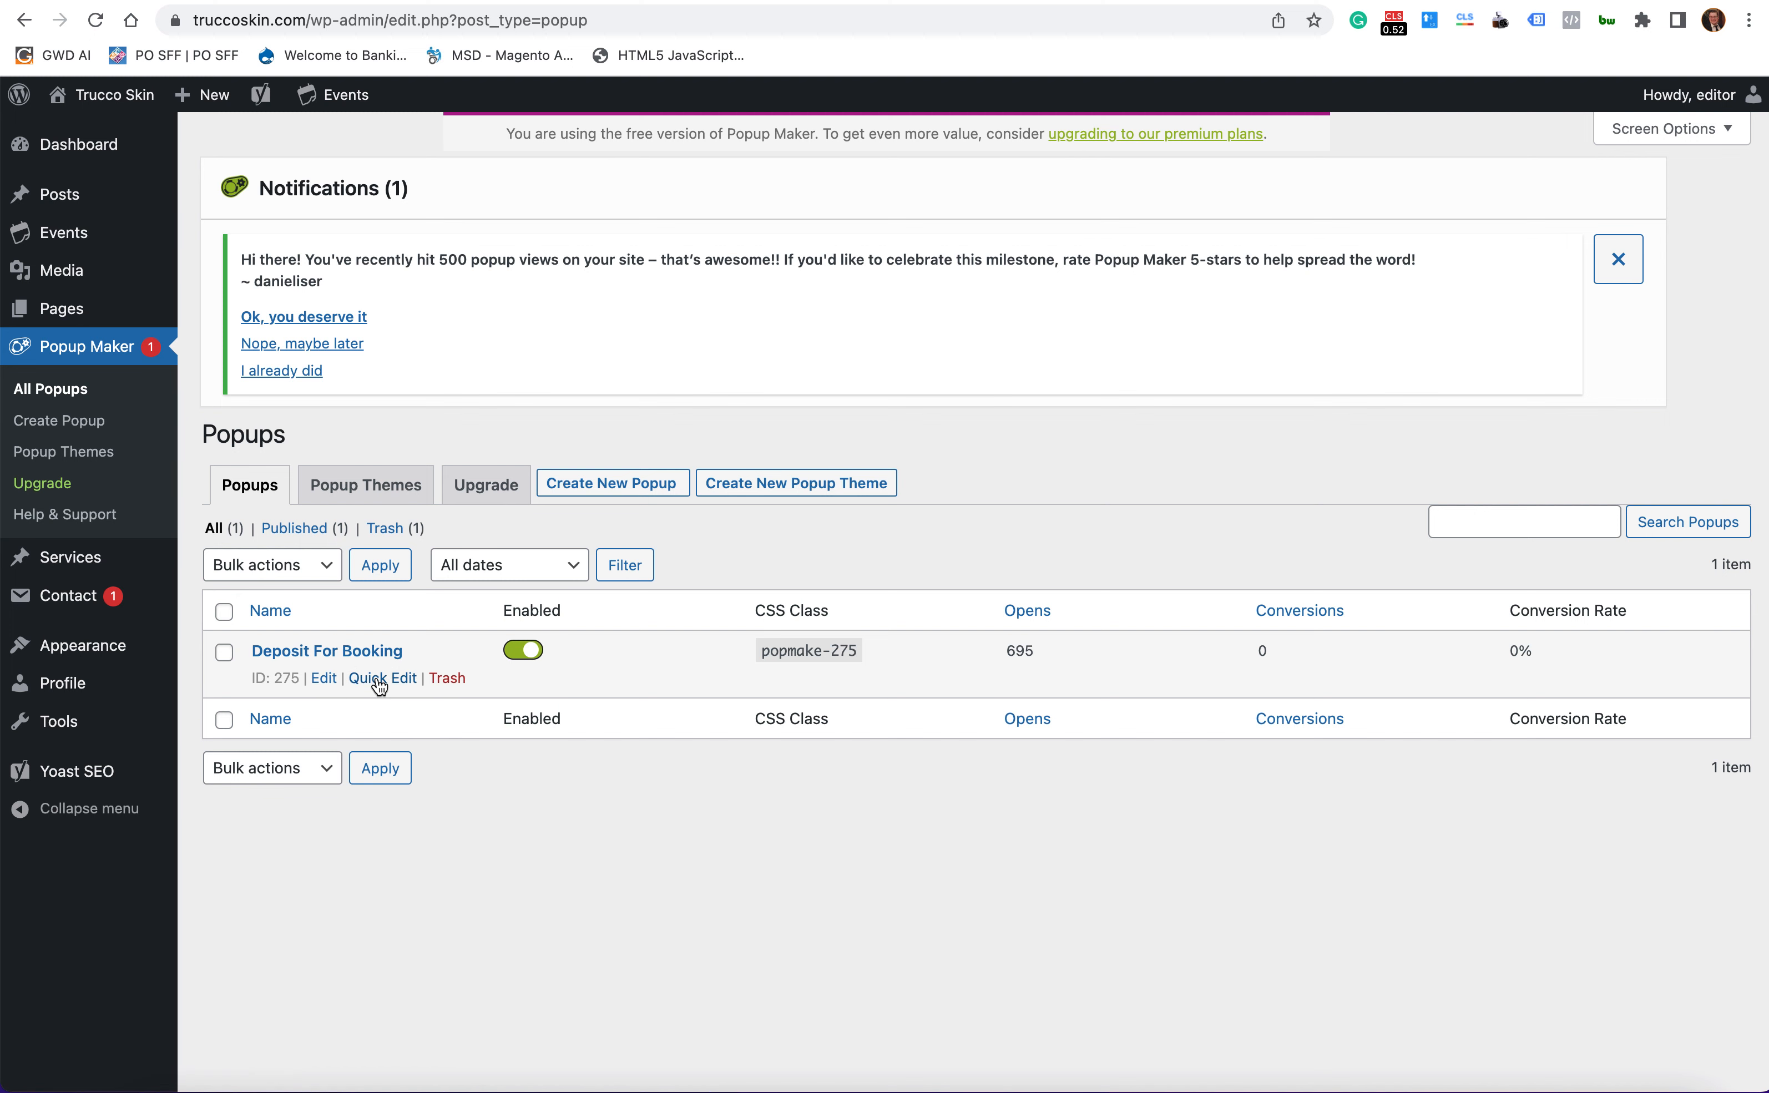
{"action": "left_click", "coordinate": [324, 678]}
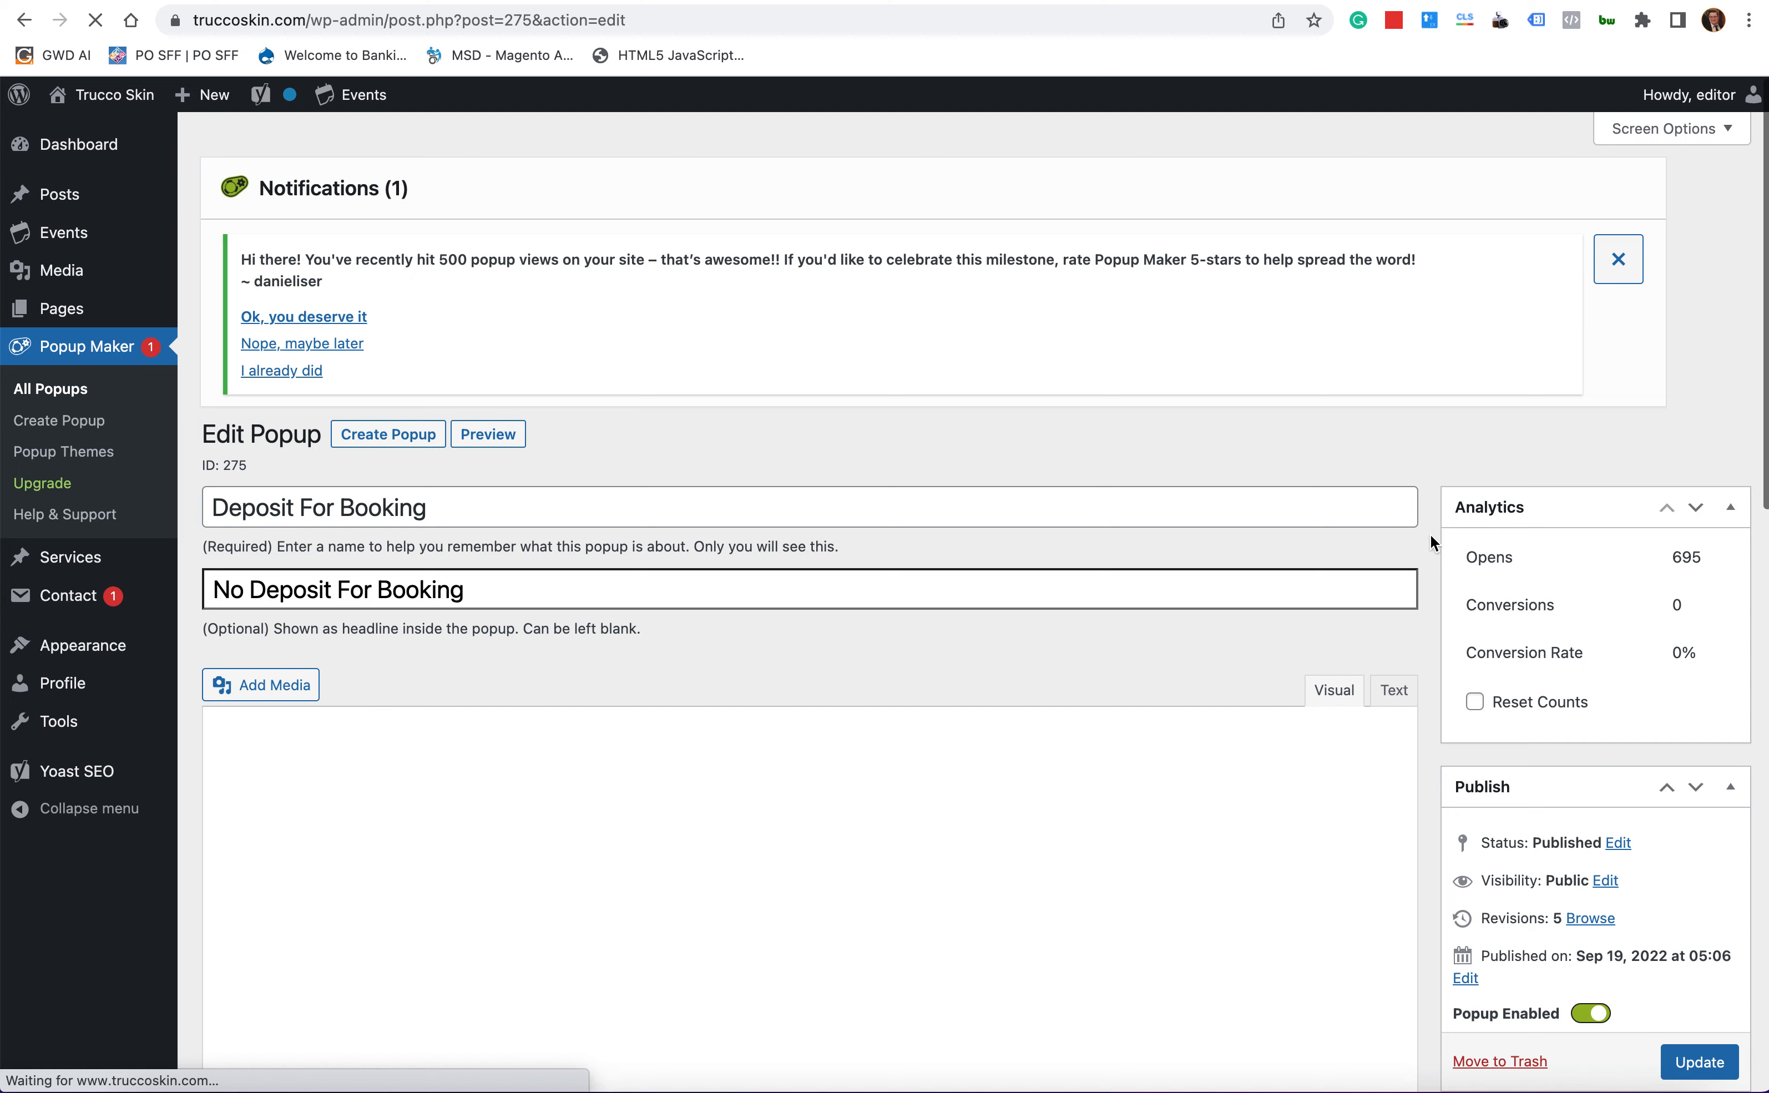
{"action": "scroll", "coordinate": [1430, 533], "scroll_direction": "down", "scroll_amount": 2}
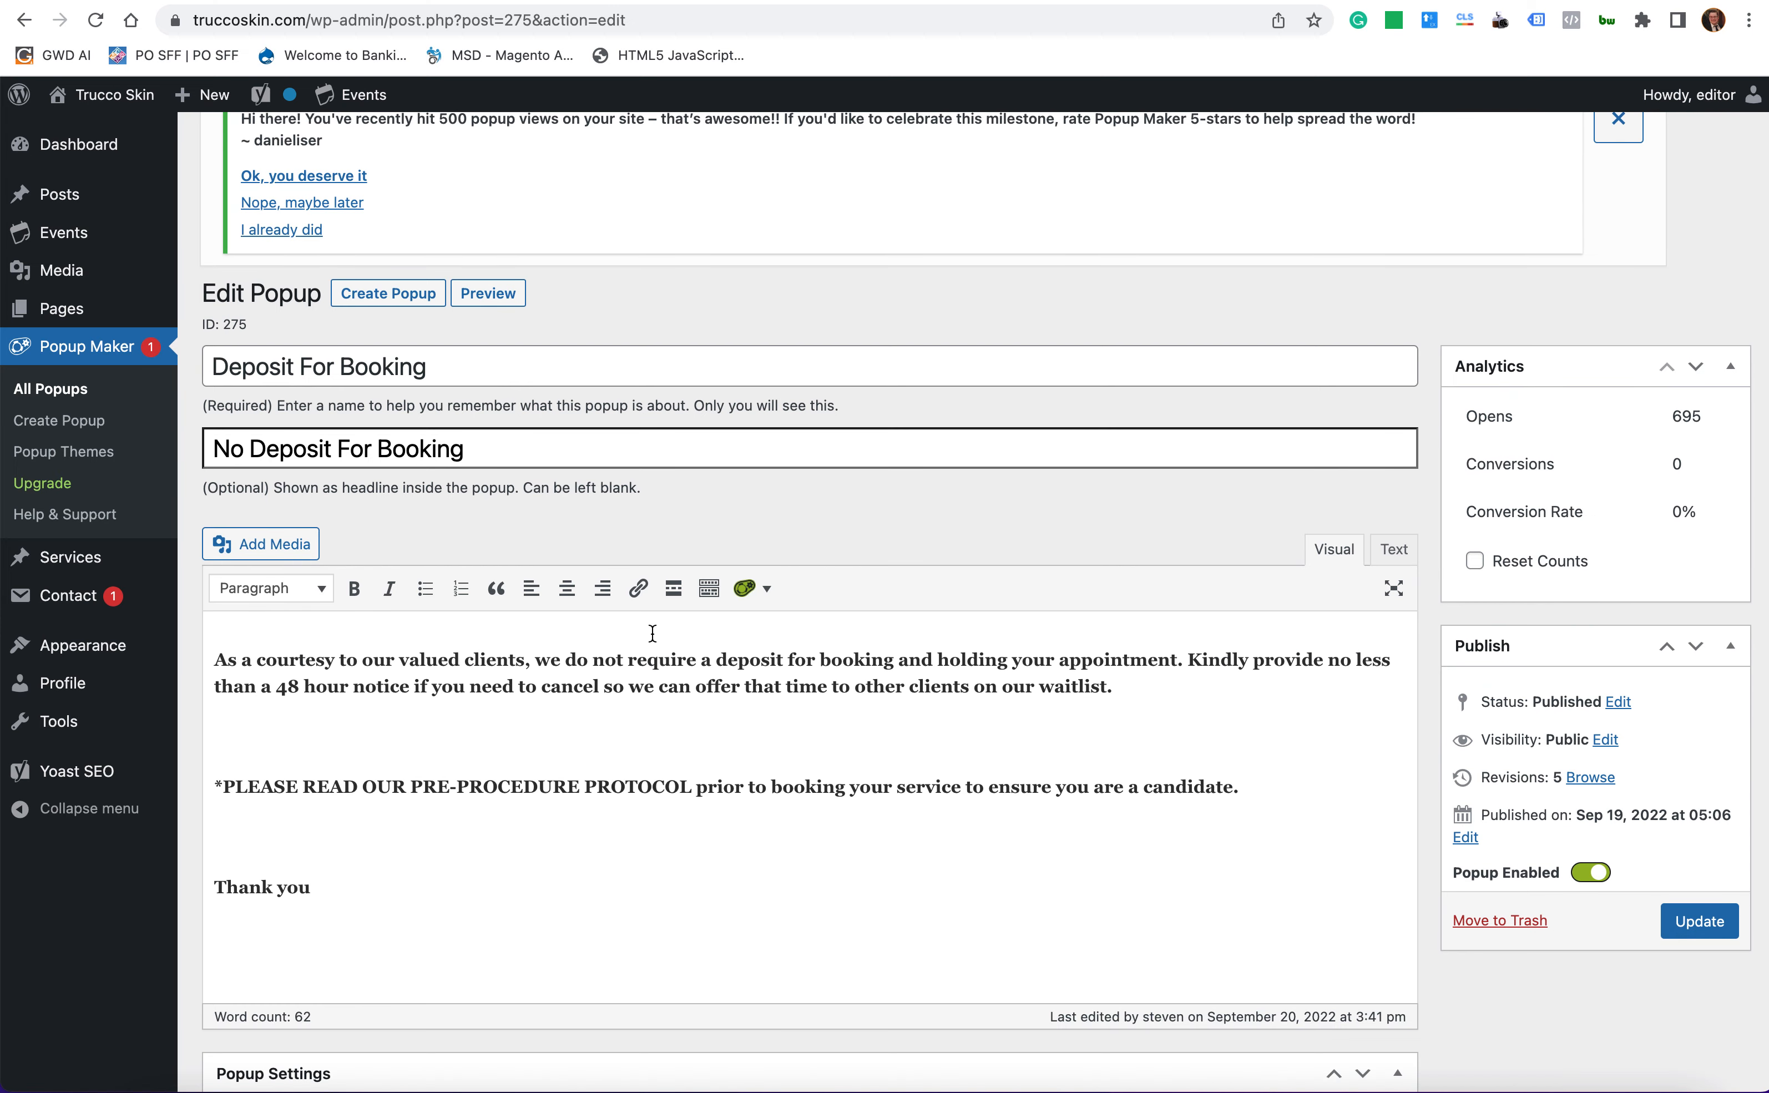
- Examine the popup's headline field and its hint, and select the entire message text in the content editor
{"action": "left_click_drag", "start_coordinate": [468, 448], "coordinate": [645, 496]}
{"action": "left_click", "coordinate": [299, 476]}
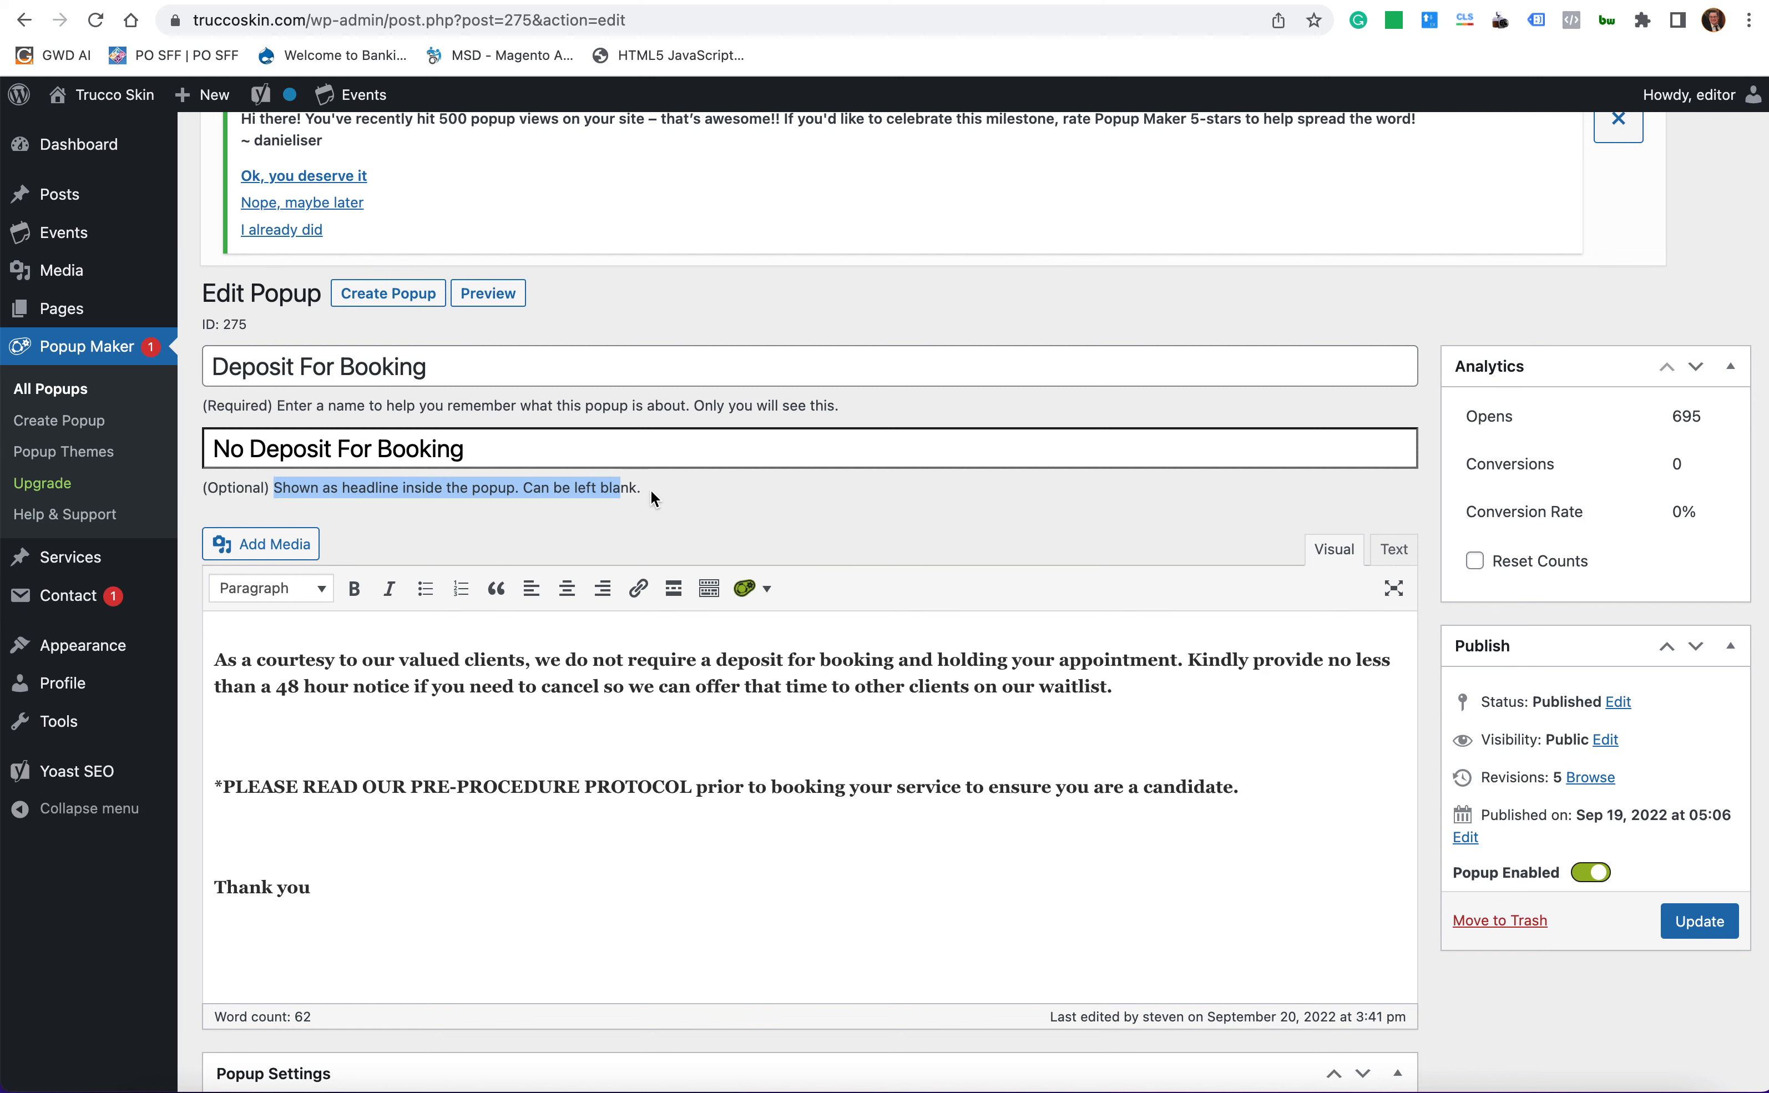
{"action": "left_click", "coordinate": [654, 501]}
{"action": "left_click", "coordinate": [561, 737]}
{"action": "key", "text": "super+a"}
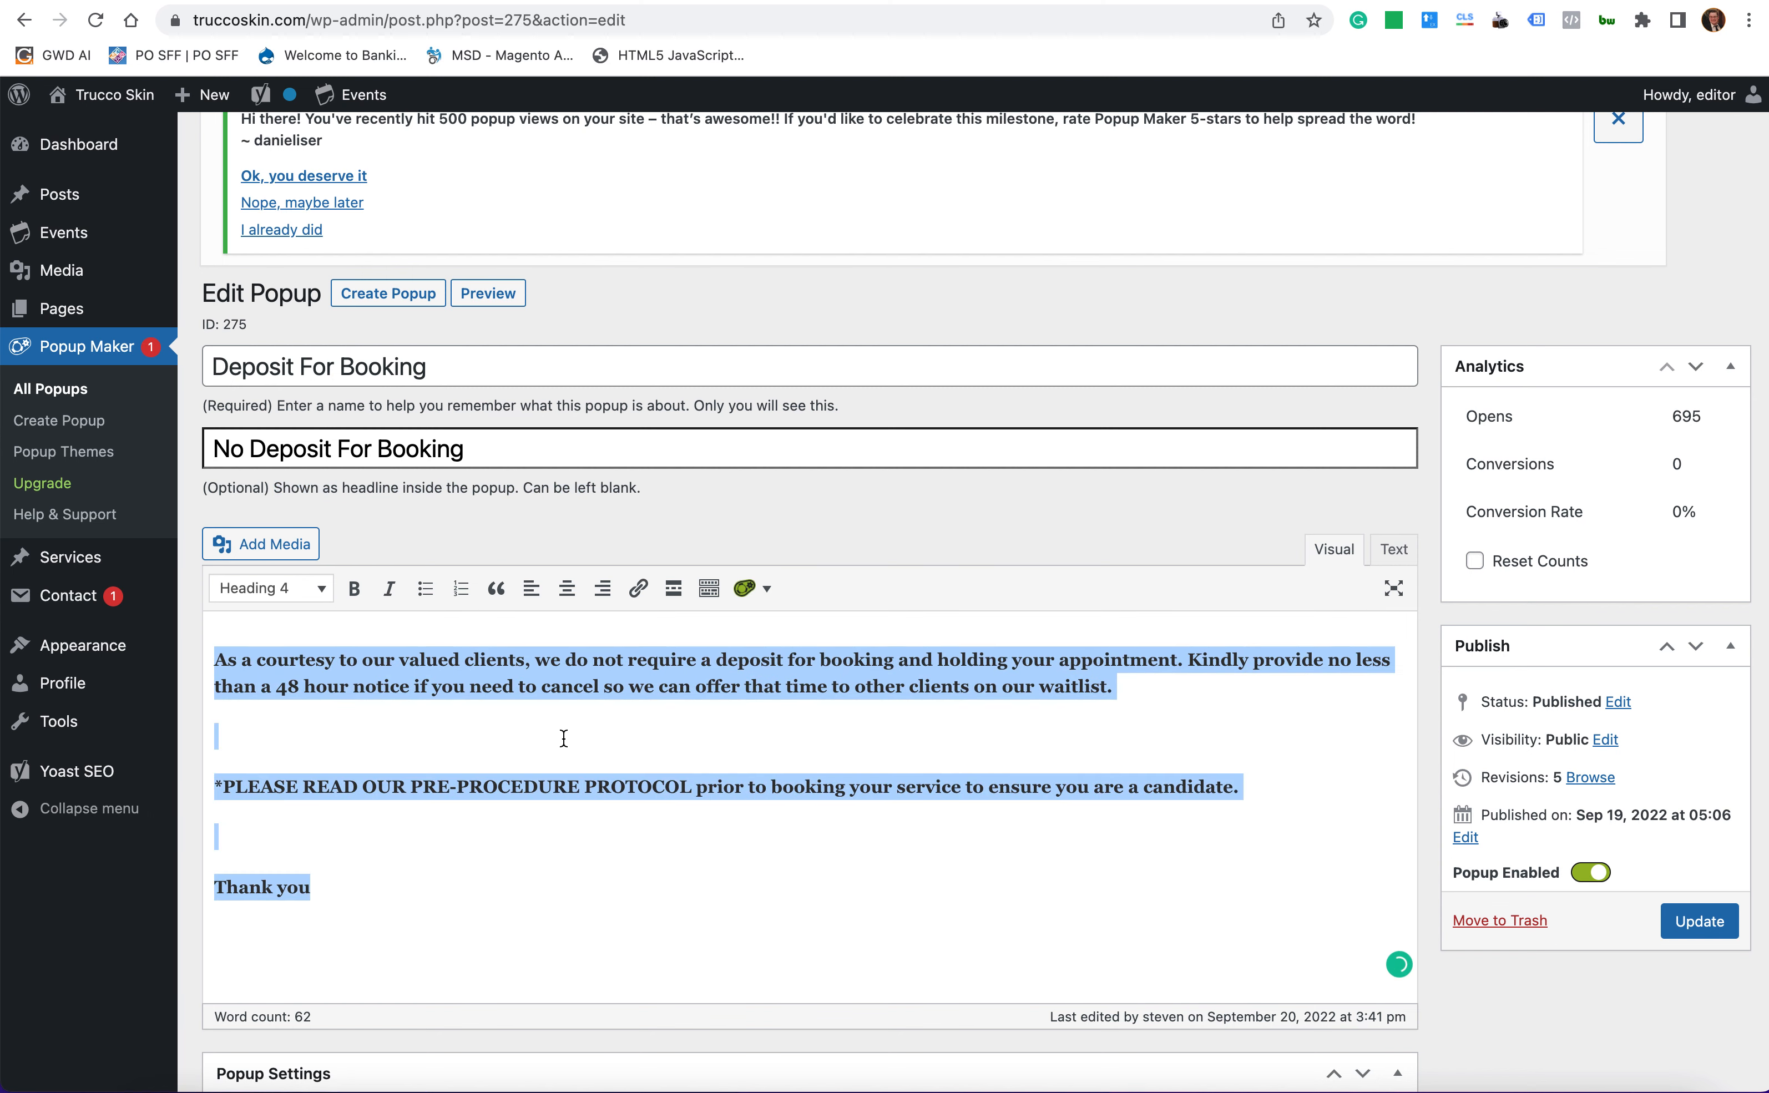
{"action": "scroll", "coordinate": [487, 475], "scroll_direction": "up", "scroll_amount": 2}
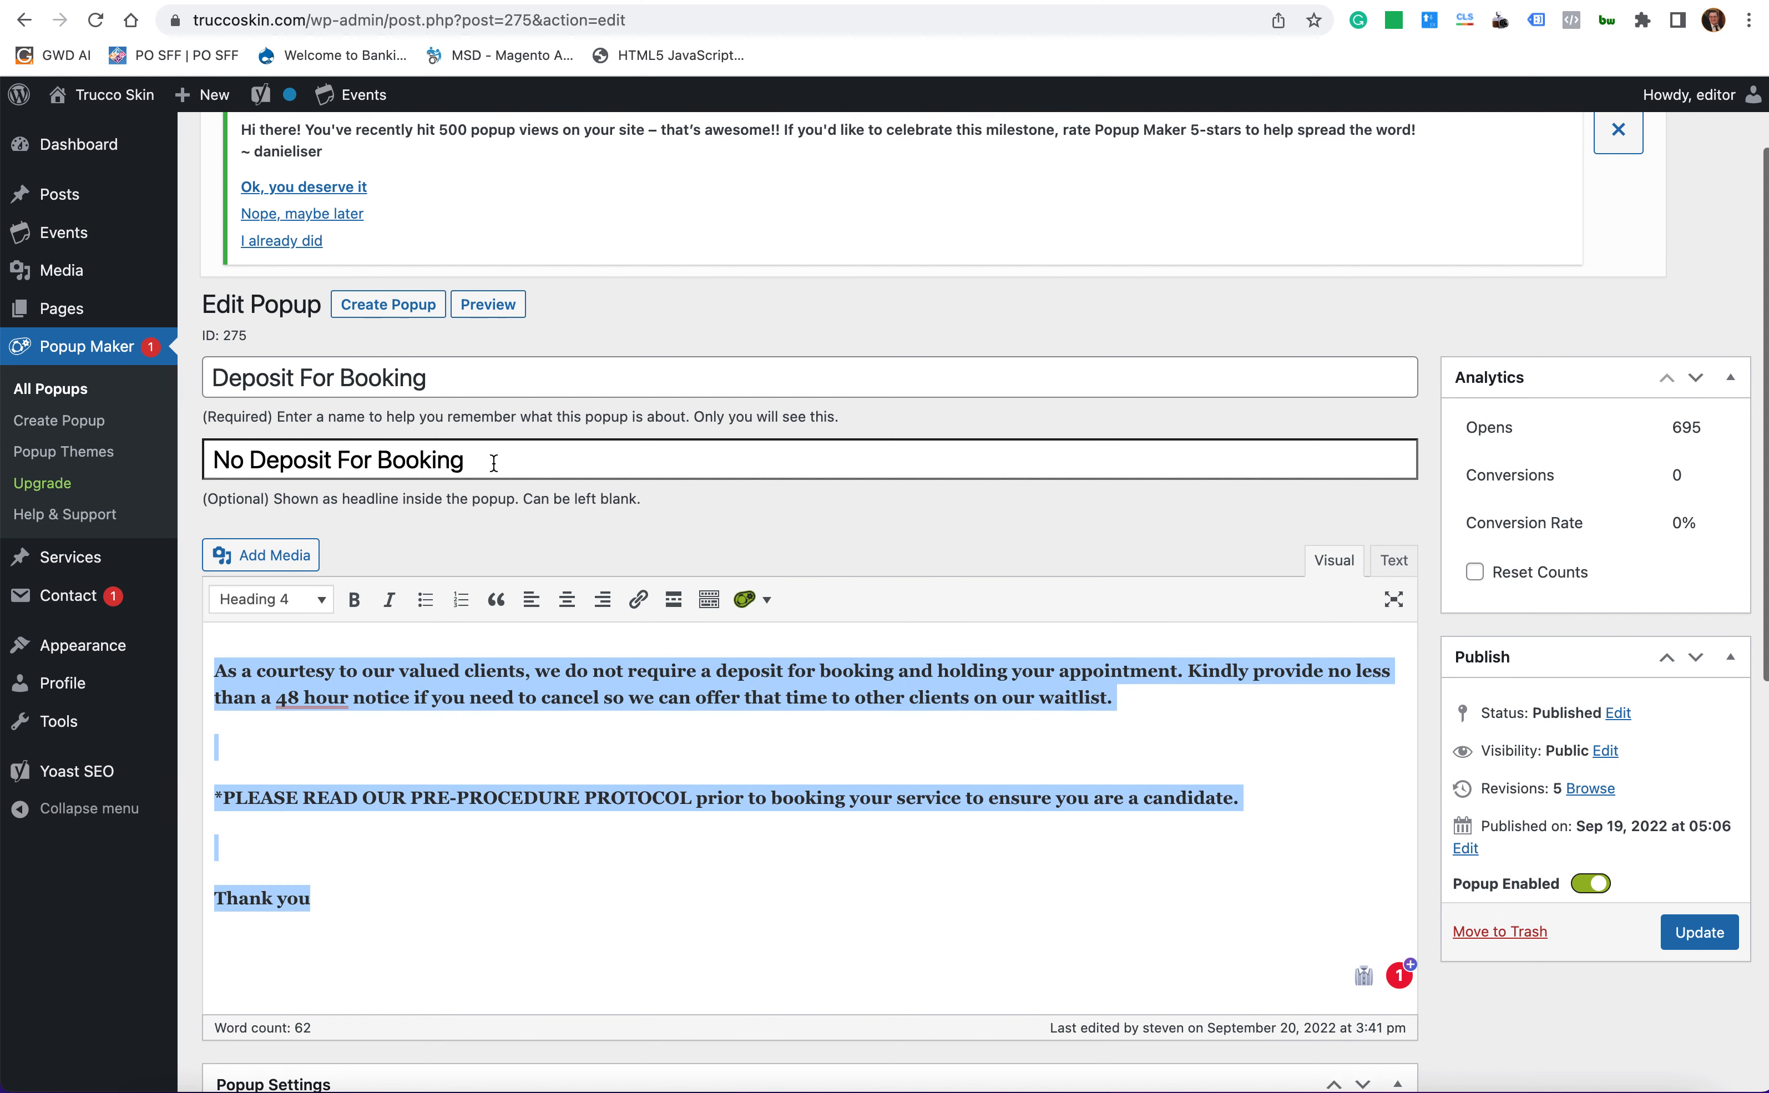
- Visit the live site again to view the No Deposit For Booking popup, and close it
{"action": "mouse_move", "coordinate": [85, 308]}
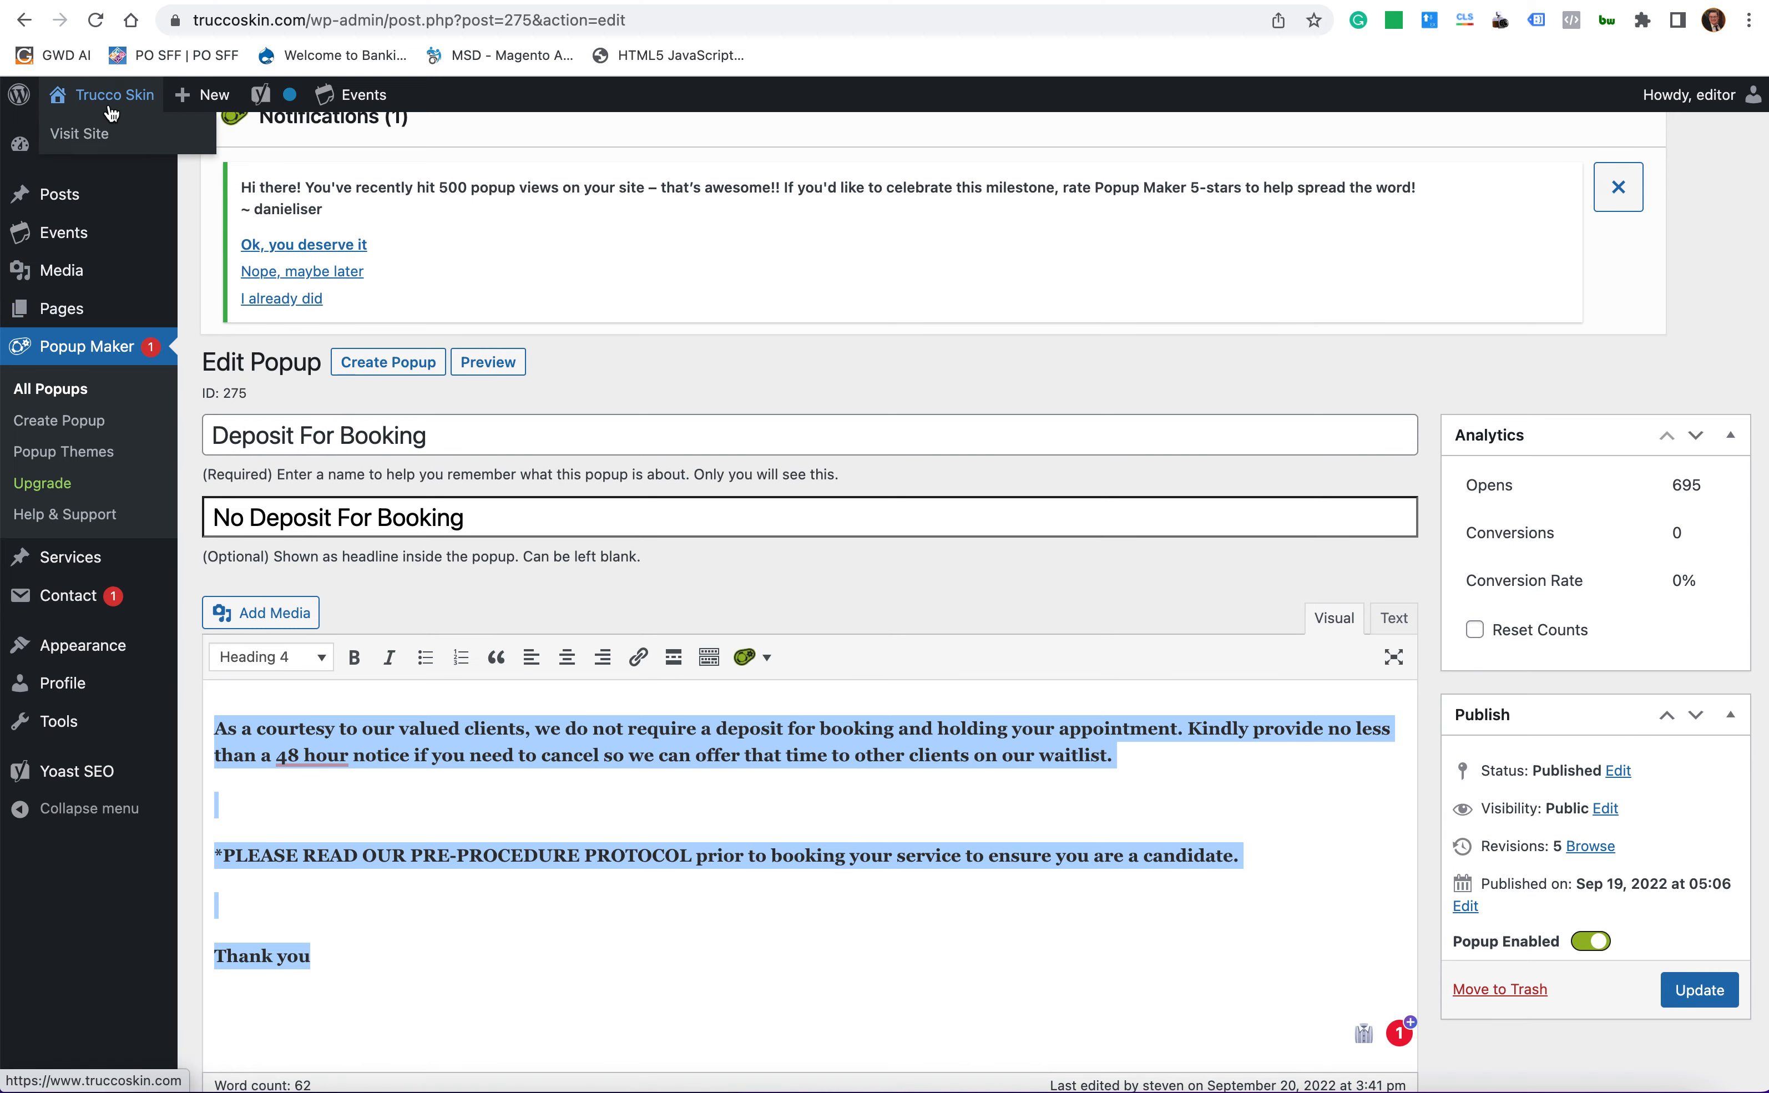
{"action": "mouse_move", "coordinate": [141, 107]}
{"action": "left_click", "coordinate": [98, 132]}
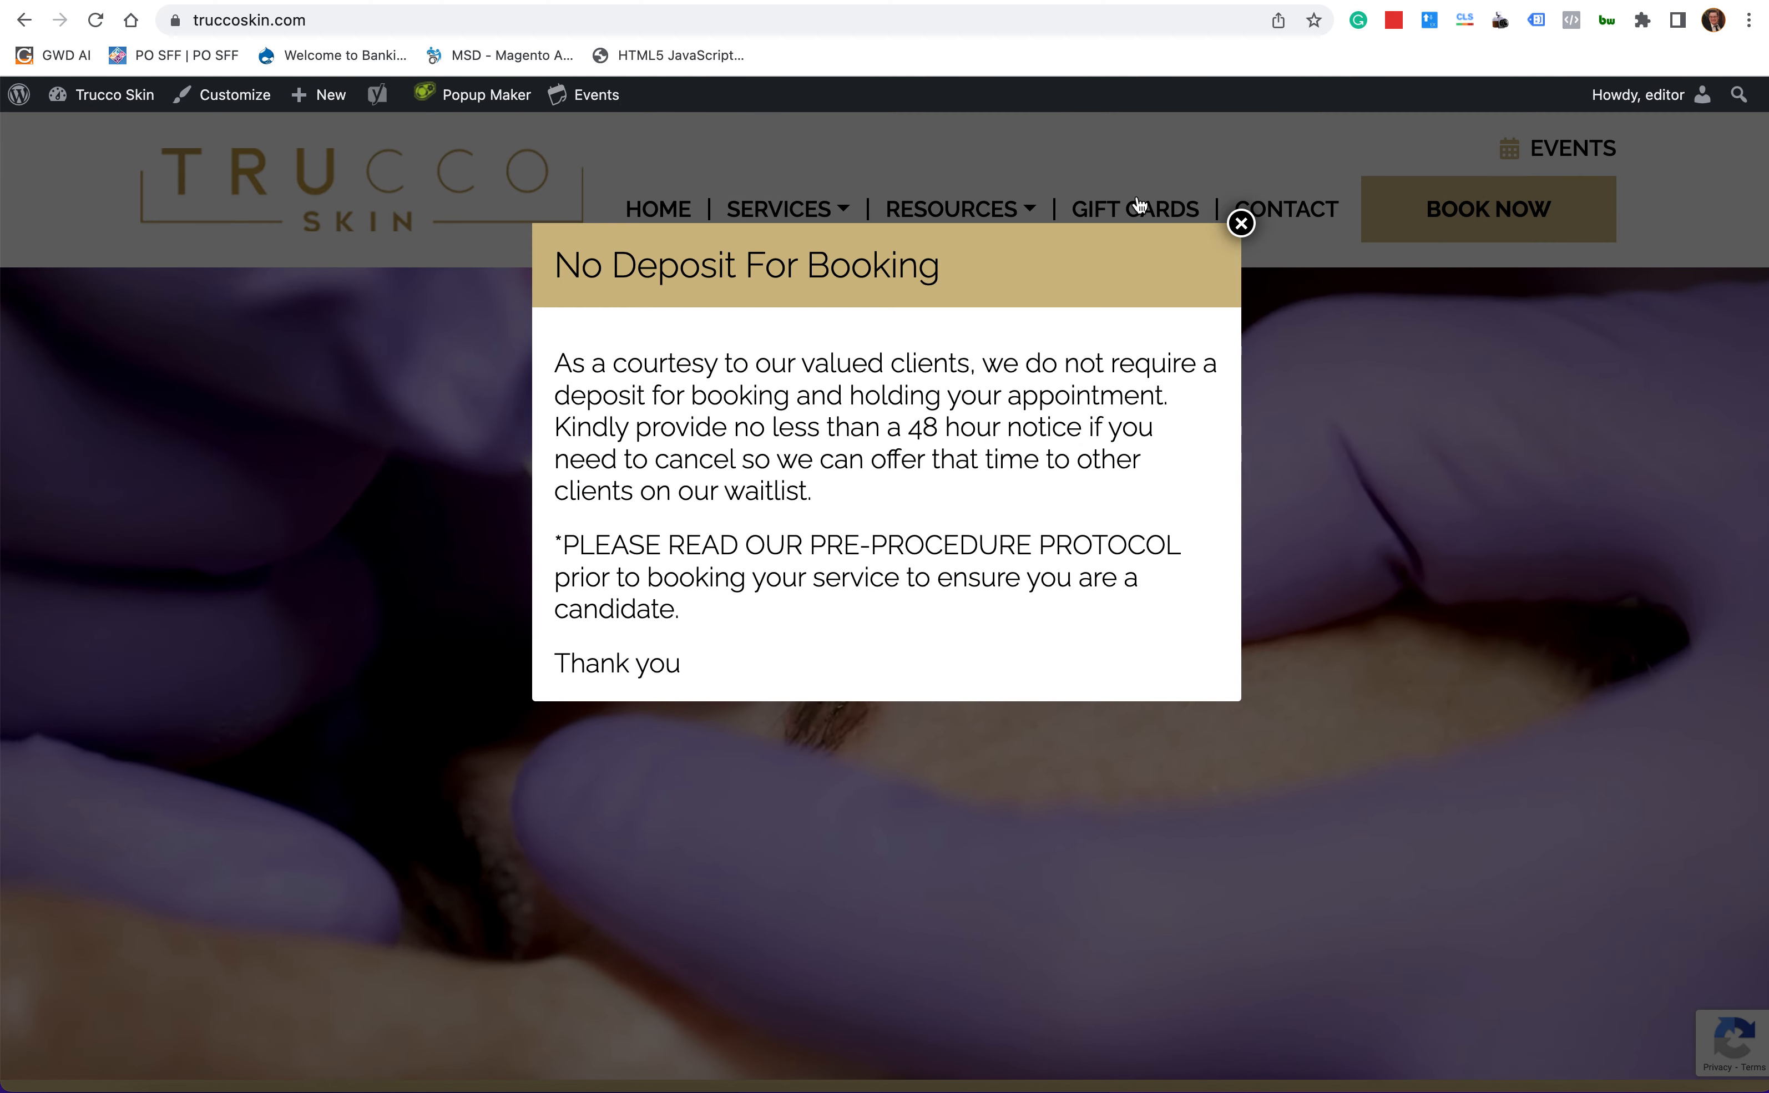
{"action": "left_click", "coordinate": [1238, 224]}
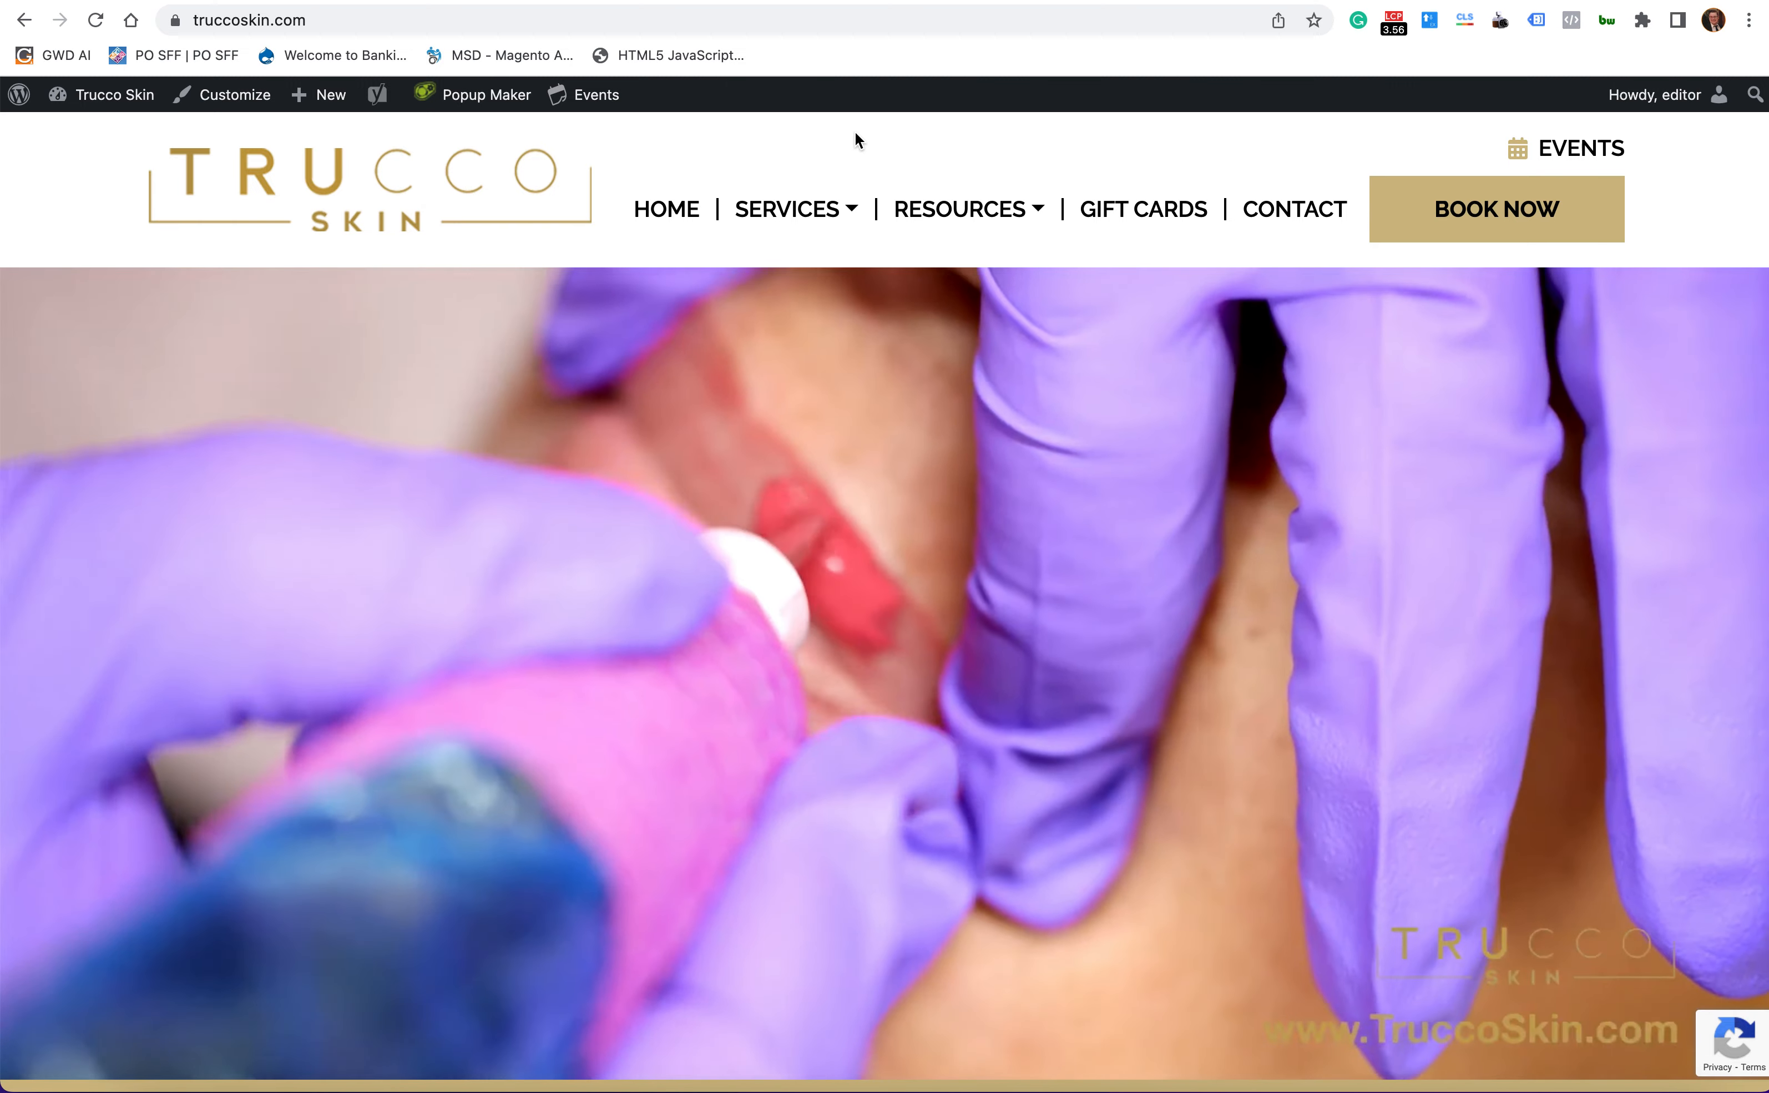
- Go to the live Meet Our Team page and open that page for editing
{"action": "left_click", "coordinate": [969, 210]}
{"action": "left_click", "coordinate": [1026, 374]}
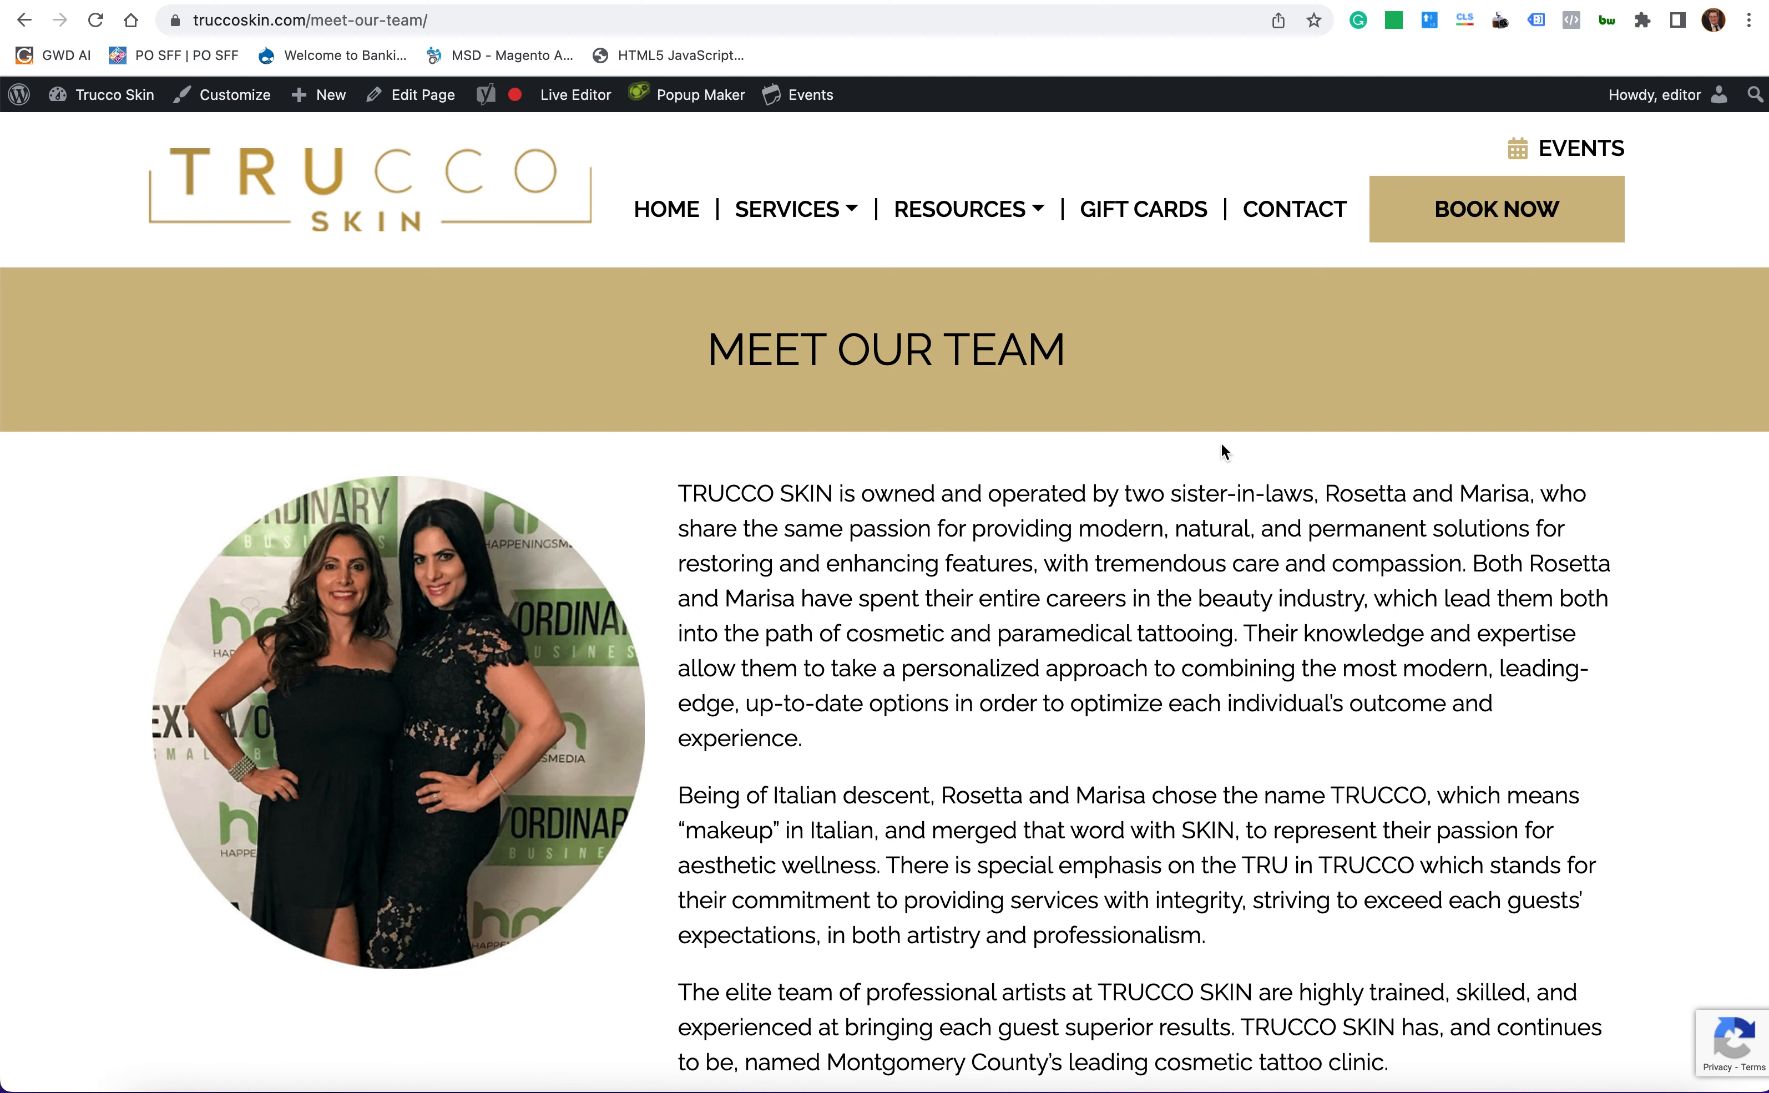
{"action": "left_click", "coordinate": [423, 95]}
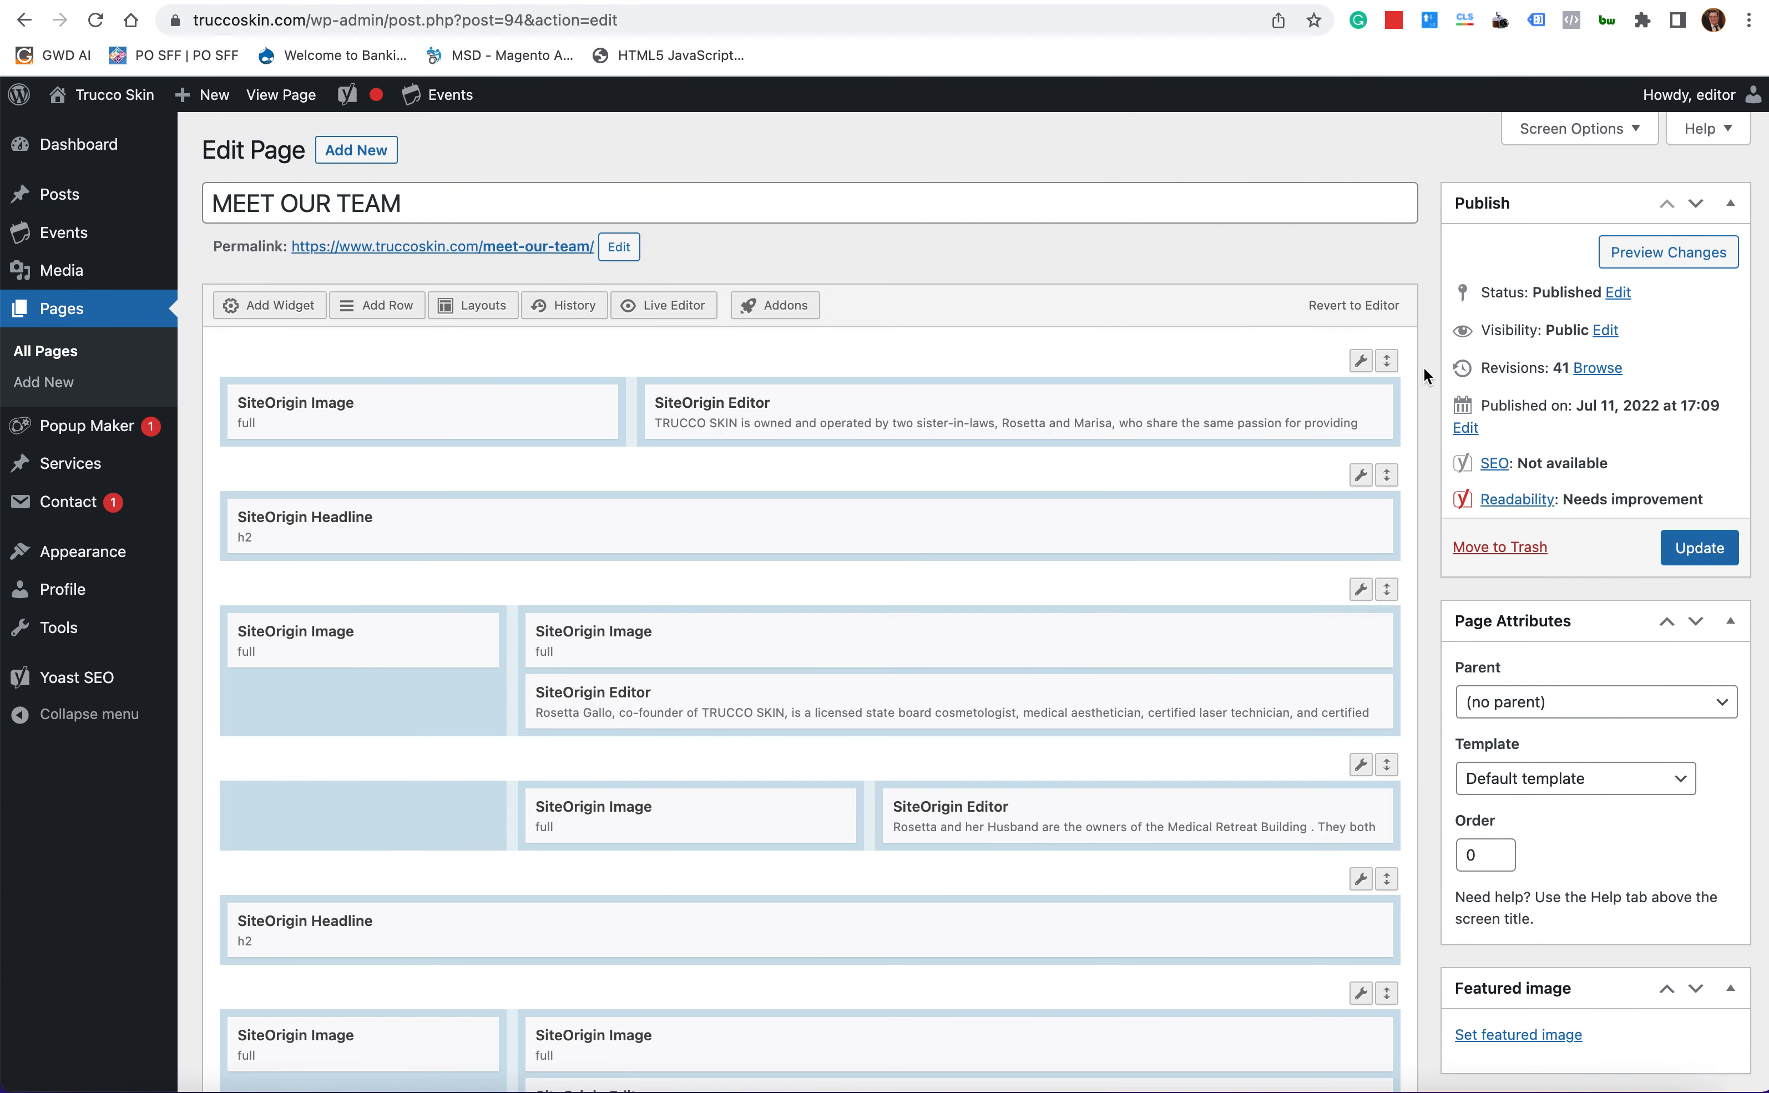
- Examine the rows of image, headline and editor widgets that make up the Meet Our Team page layout
{"action": "scroll", "coordinate": [1423, 372], "scroll_direction": "down", "scroll_amount": 4}
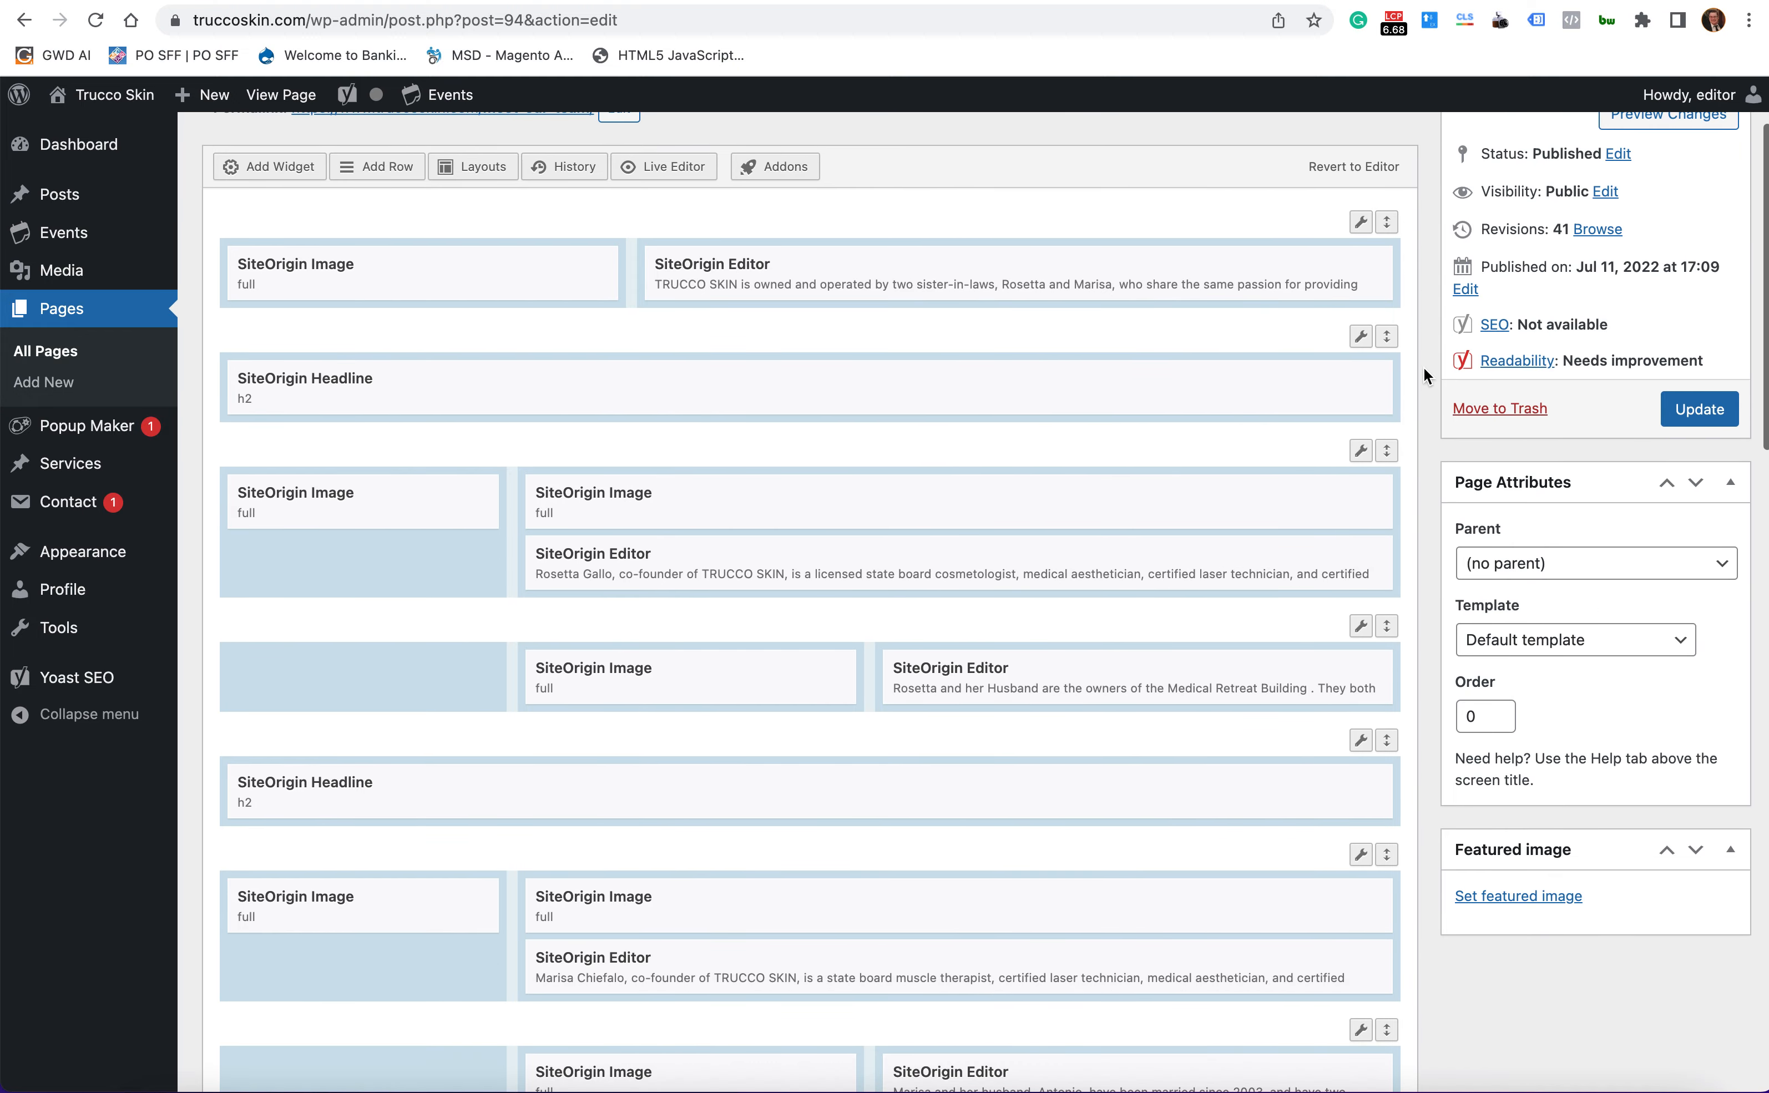
{"action": "scroll", "coordinate": [1424, 370], "scroll_direction": "down", "scroll_amount": 10}
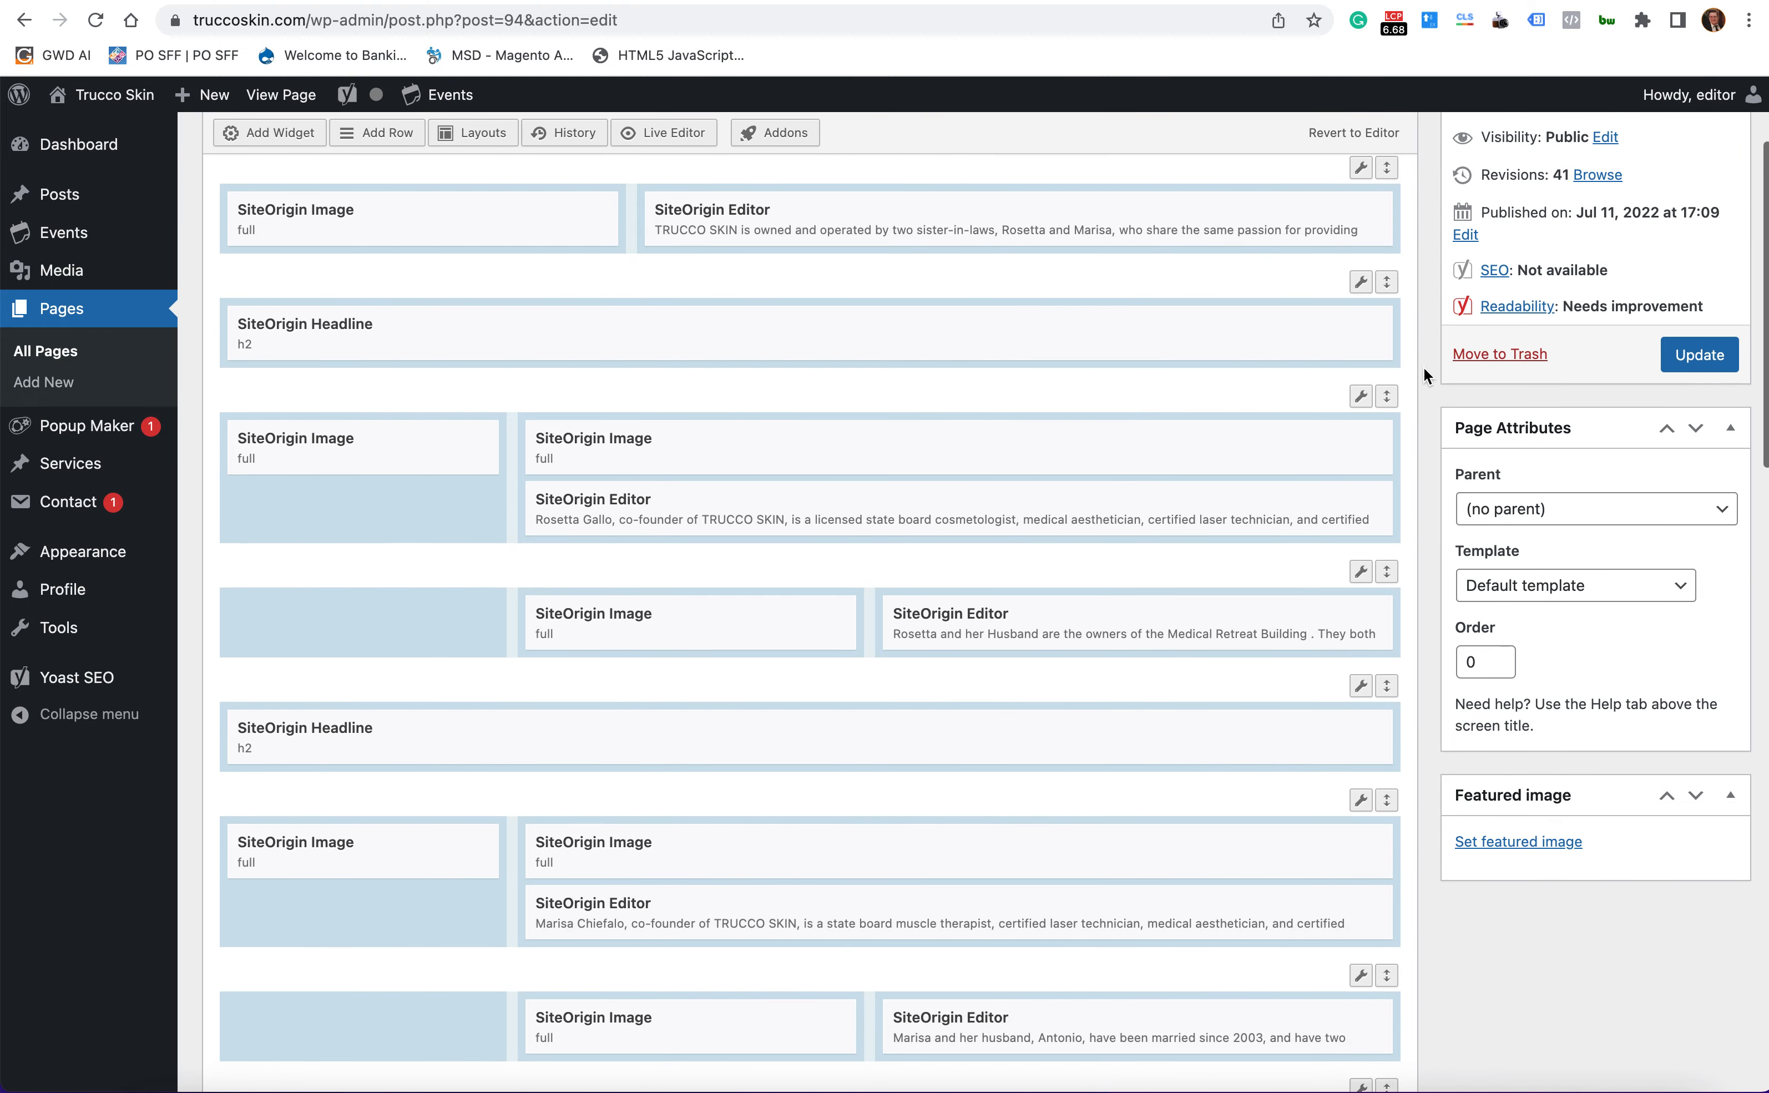
{"action": "scroll", "coordinate": [1423, 374], "scroll_direction": "down", "scroll_amount": 3}
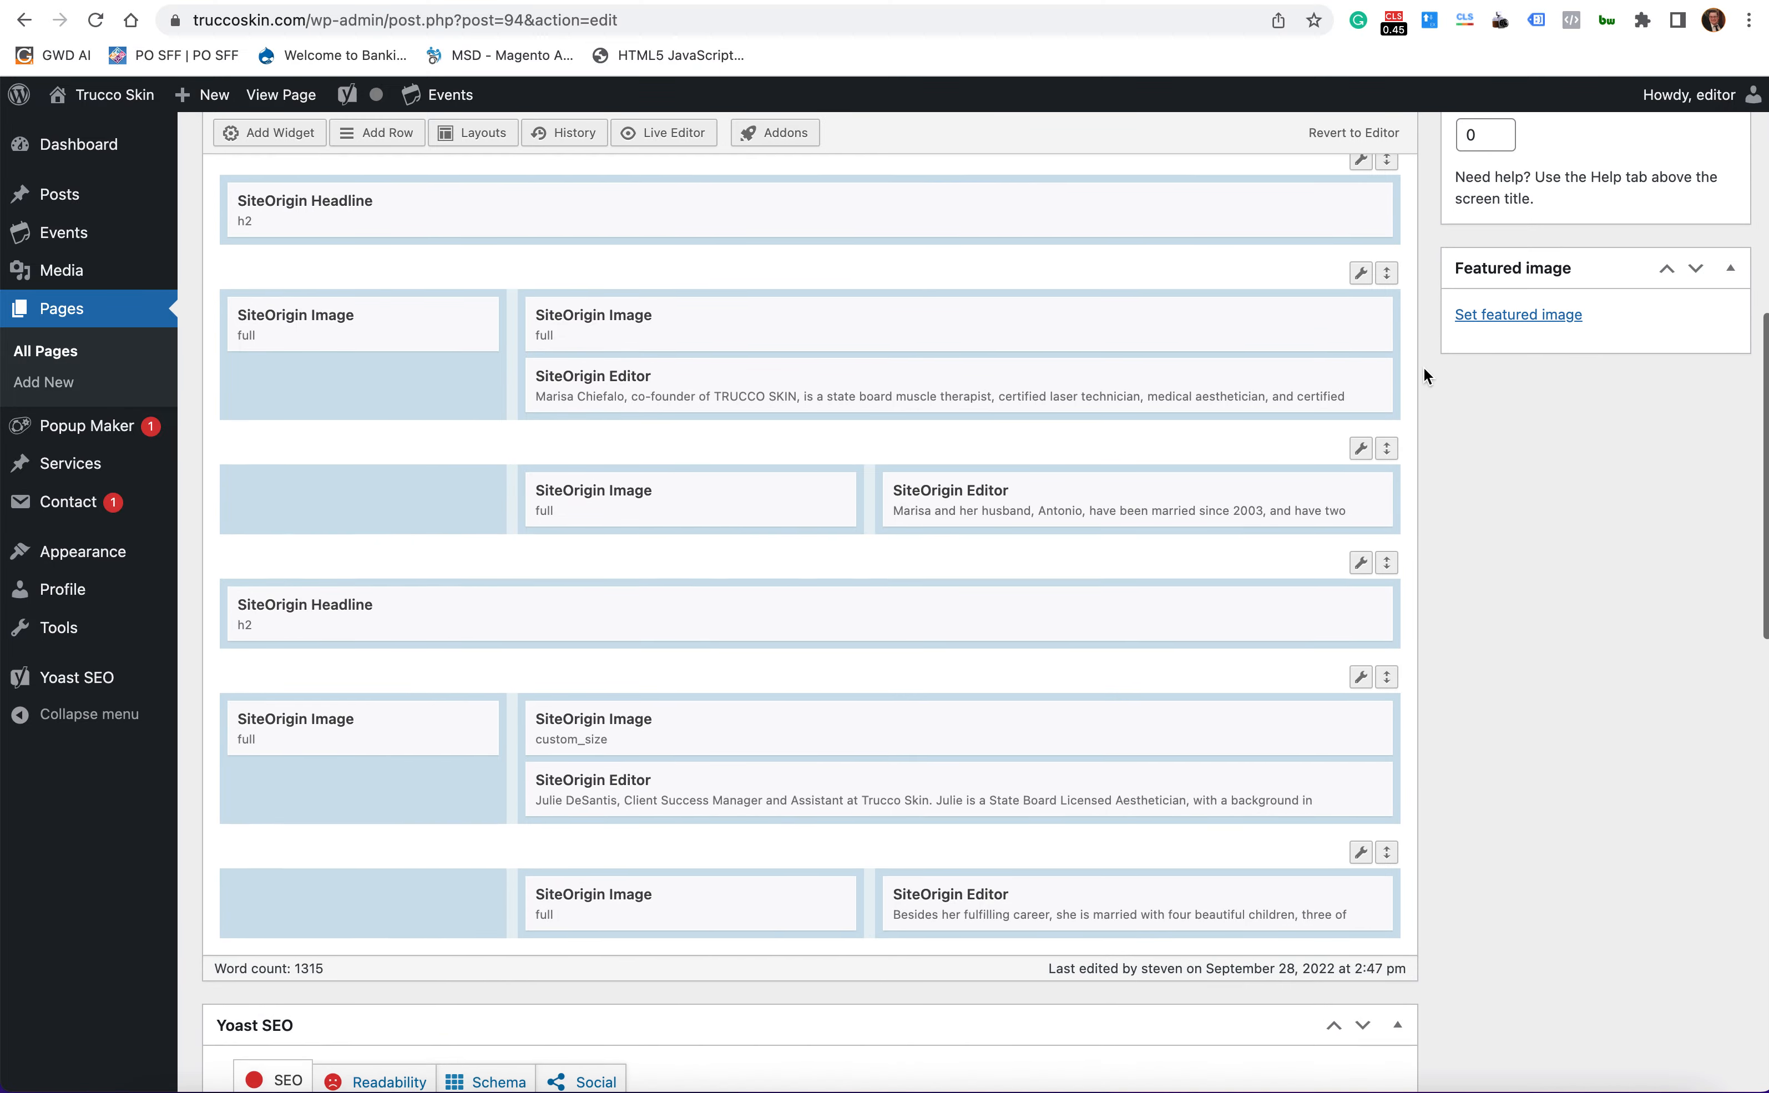
{"action": "scroll", "coordinate": [1423, 375], "scroll_direction": "up", "scroll_amount": 3}
{"action": "scroll", "coordinate": [1424, 374], "scroll_direction": "up", "scroll_amount": 5}
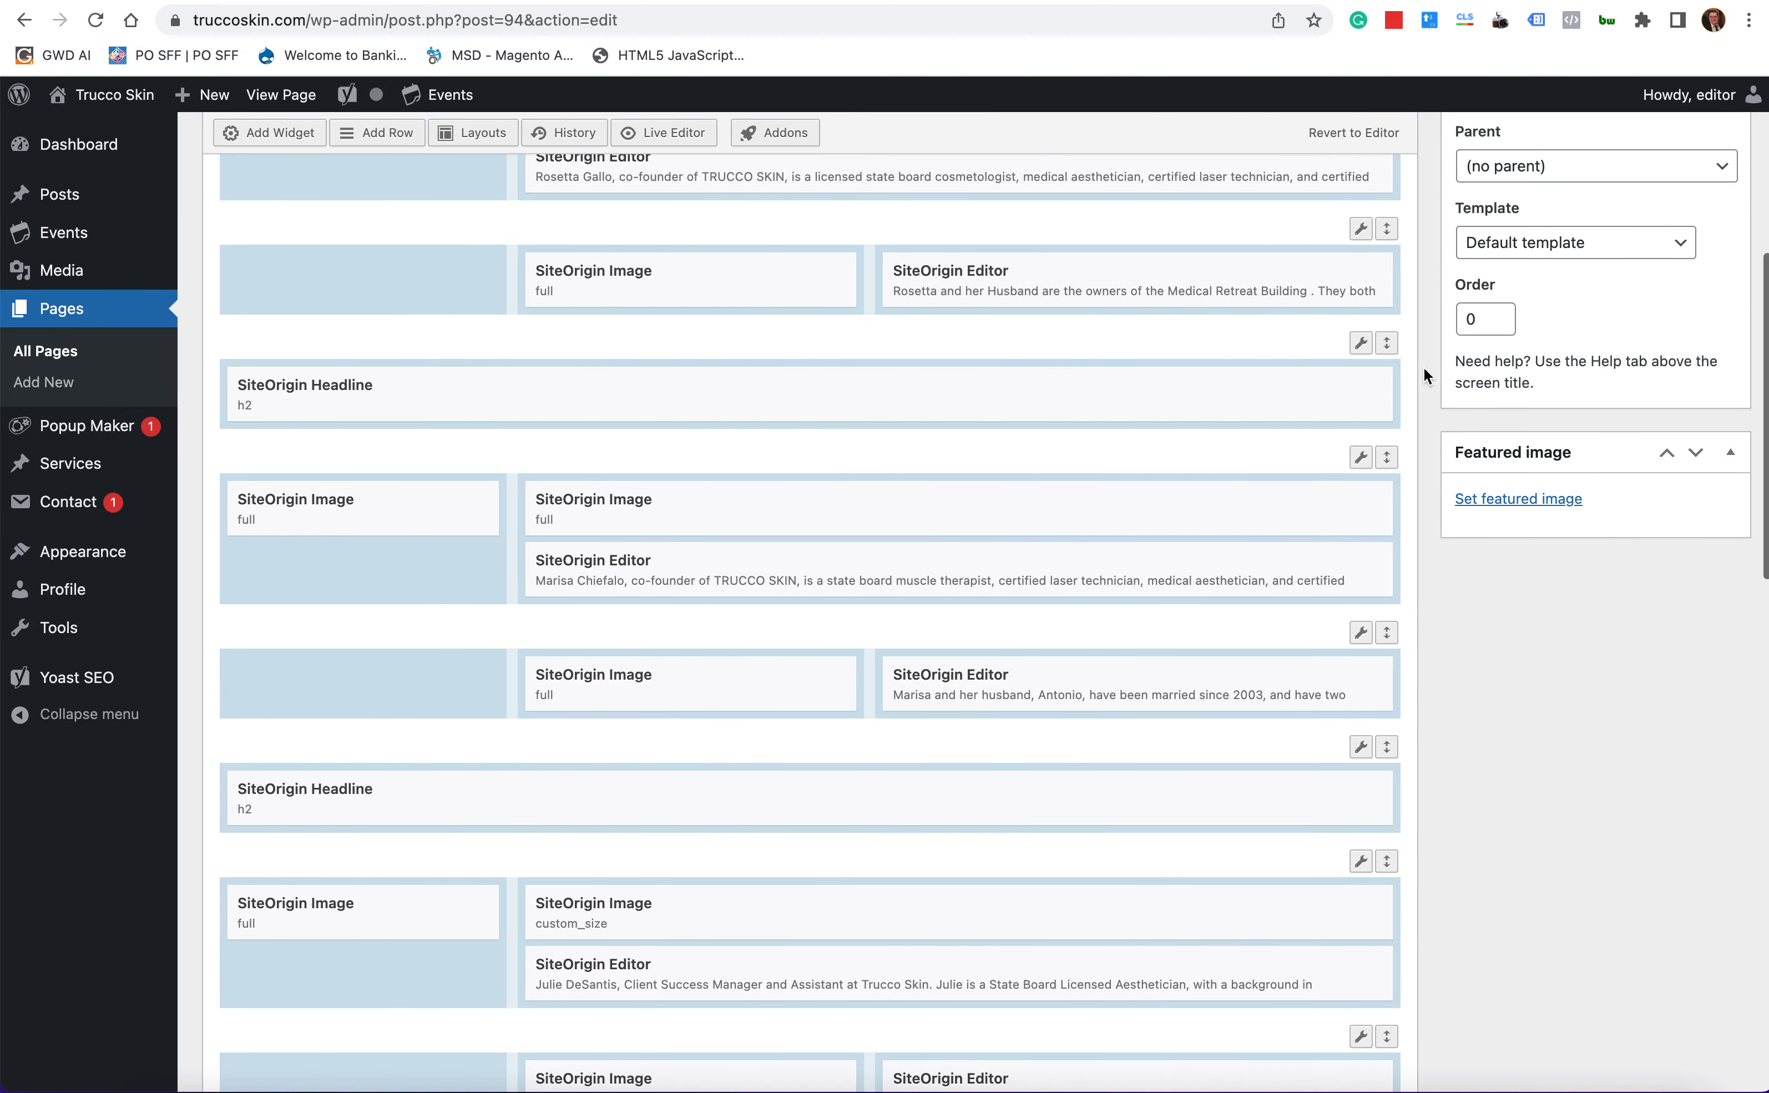
{"action": "scroll", "coordinate": [1423, 371], "scroll_direction": "up", "scroll_amount": 3}
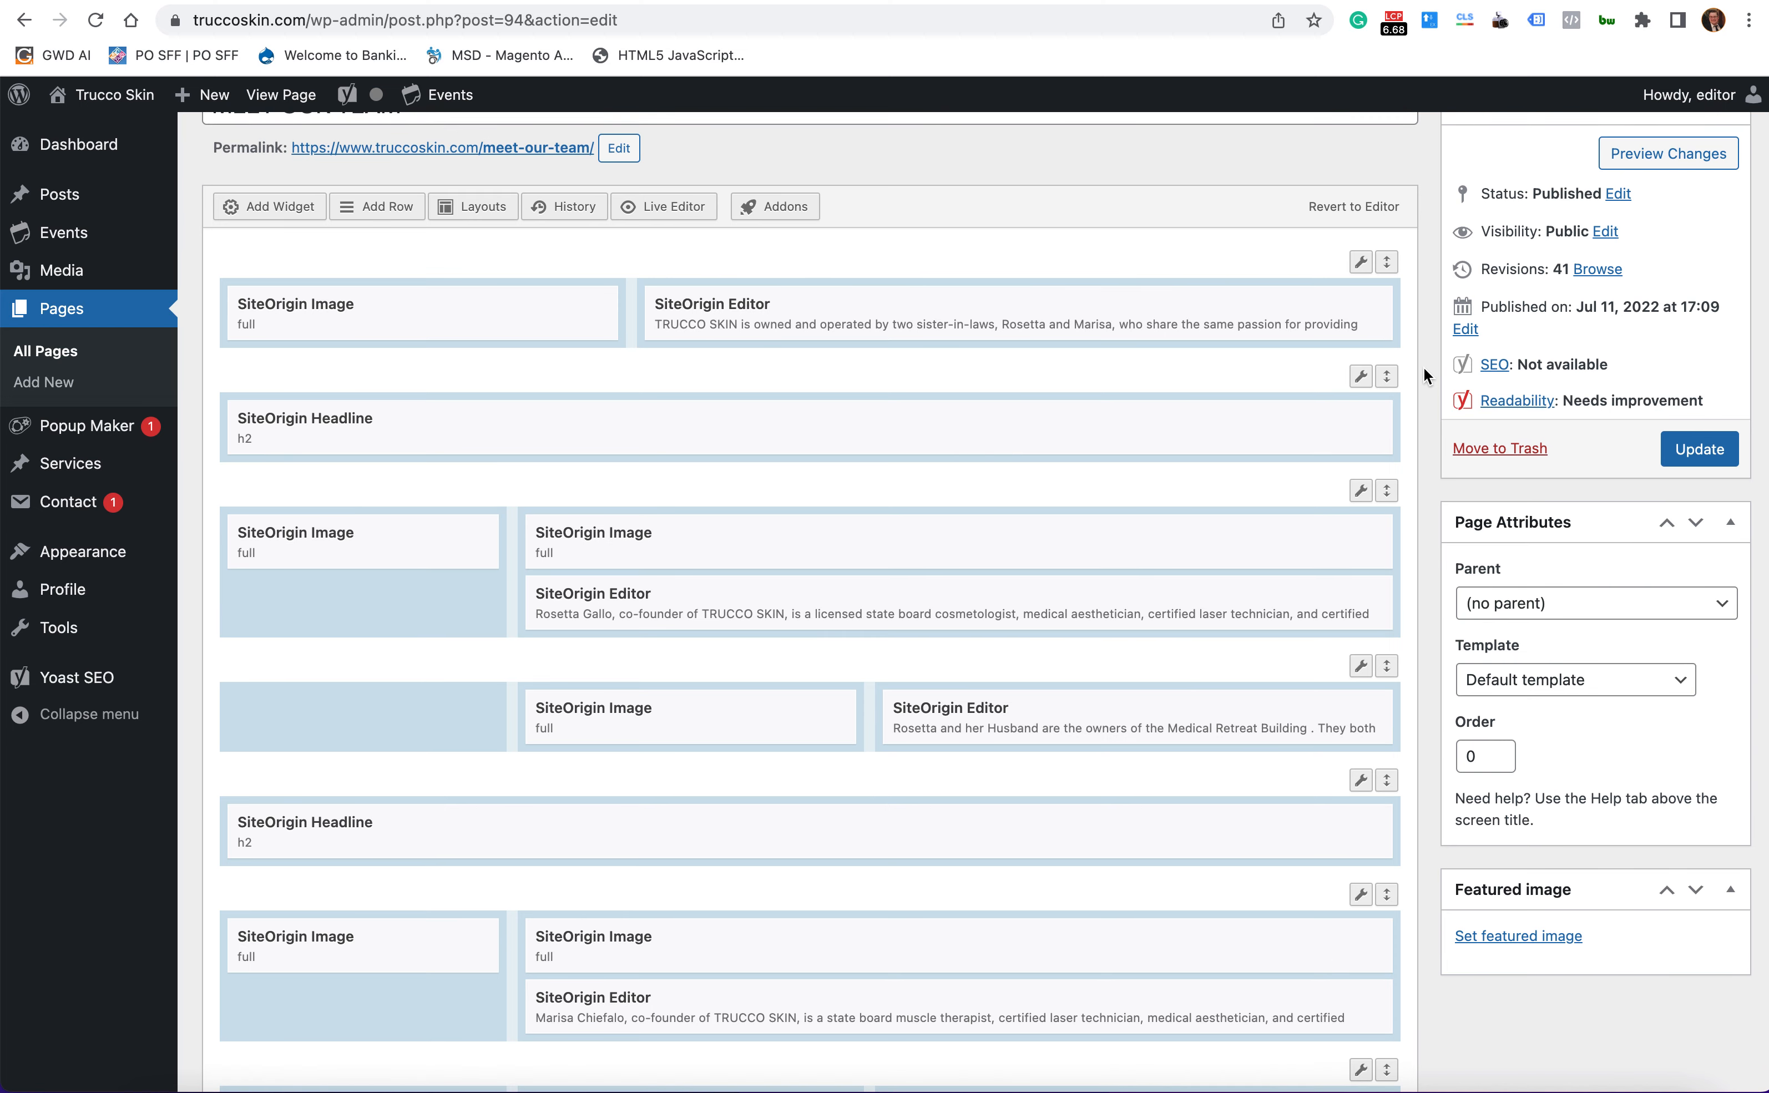
{"action": "scroll", "coordinate": [1424, 370], "scroll_direction": "up", "scroll_amount": 1}
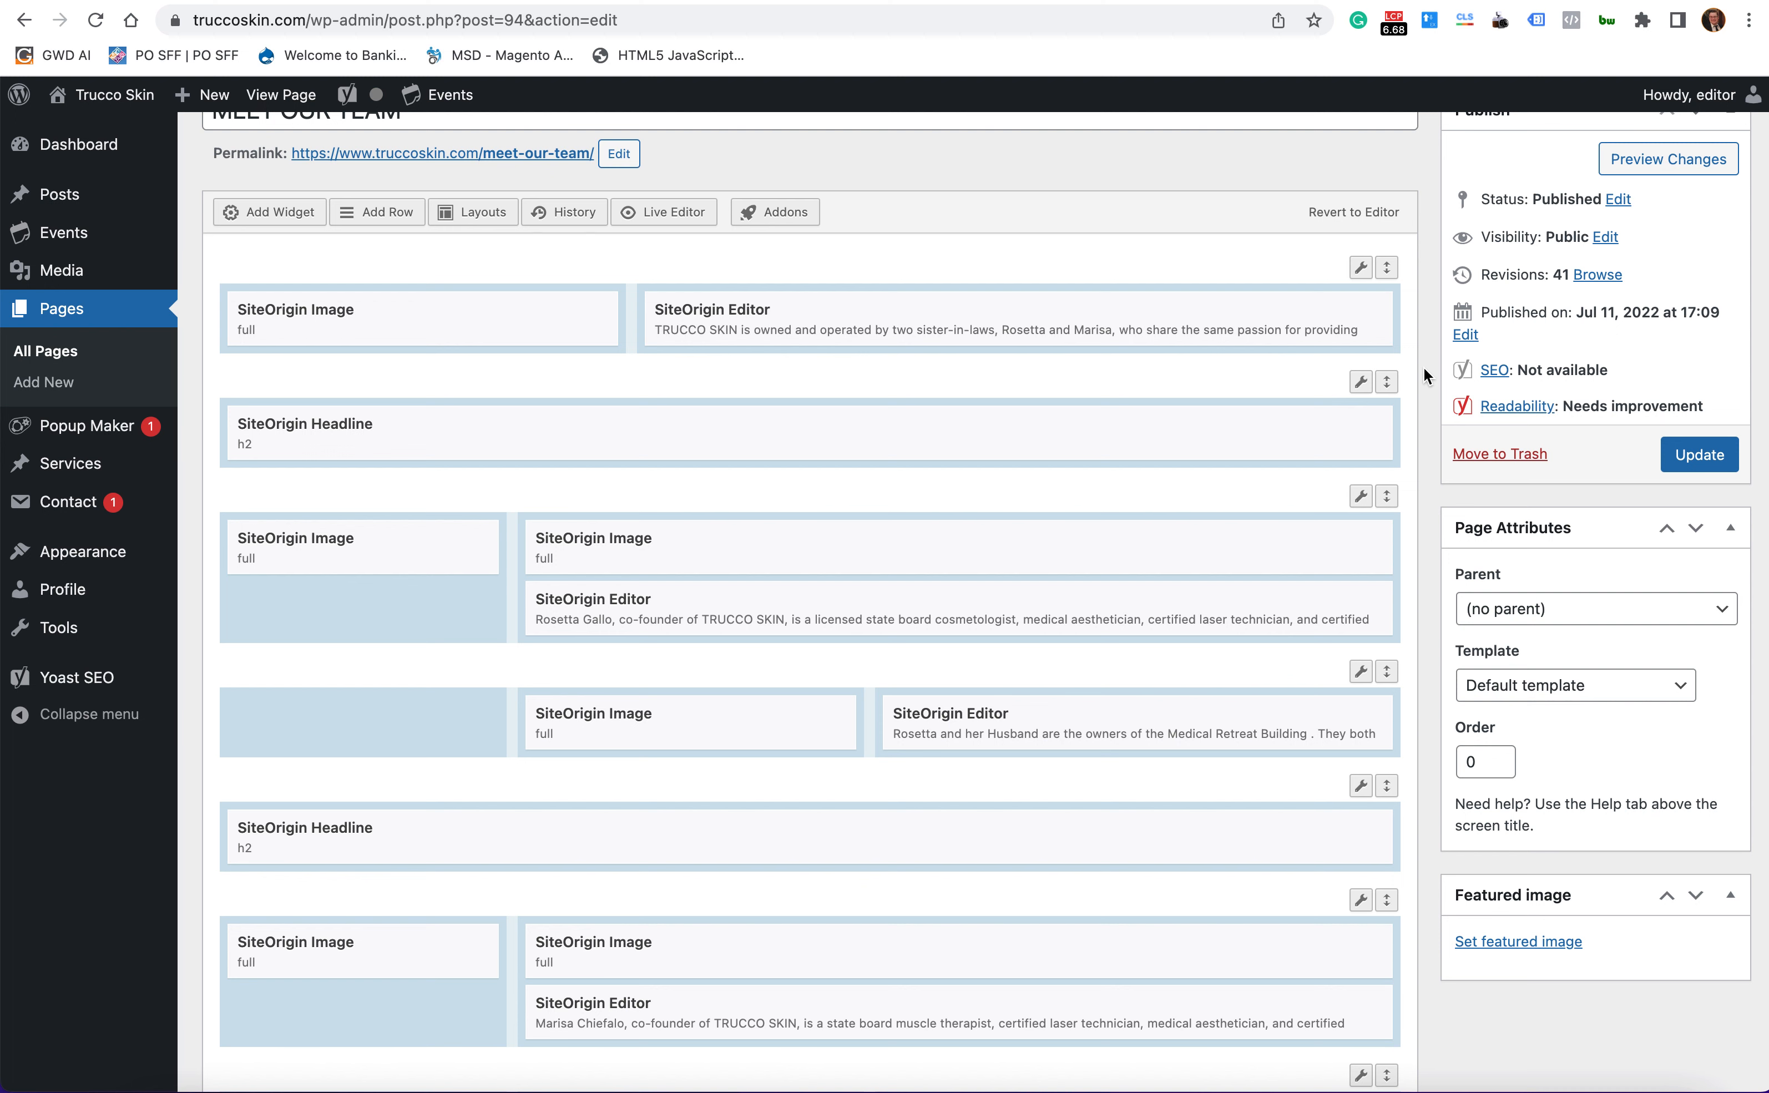
- Open the introductory text widget beside the first image in the Meet Our Team layout, and close it
{"action": "mouse_move", "coordinate": [545, 339]}
{"action": "mouse_move", "coordinate": [800, 746]}
{"action": "mouse_move", "coordinate": [1198, 328]}
{"action": "mouse_move", "coordinate": [383, 320]}
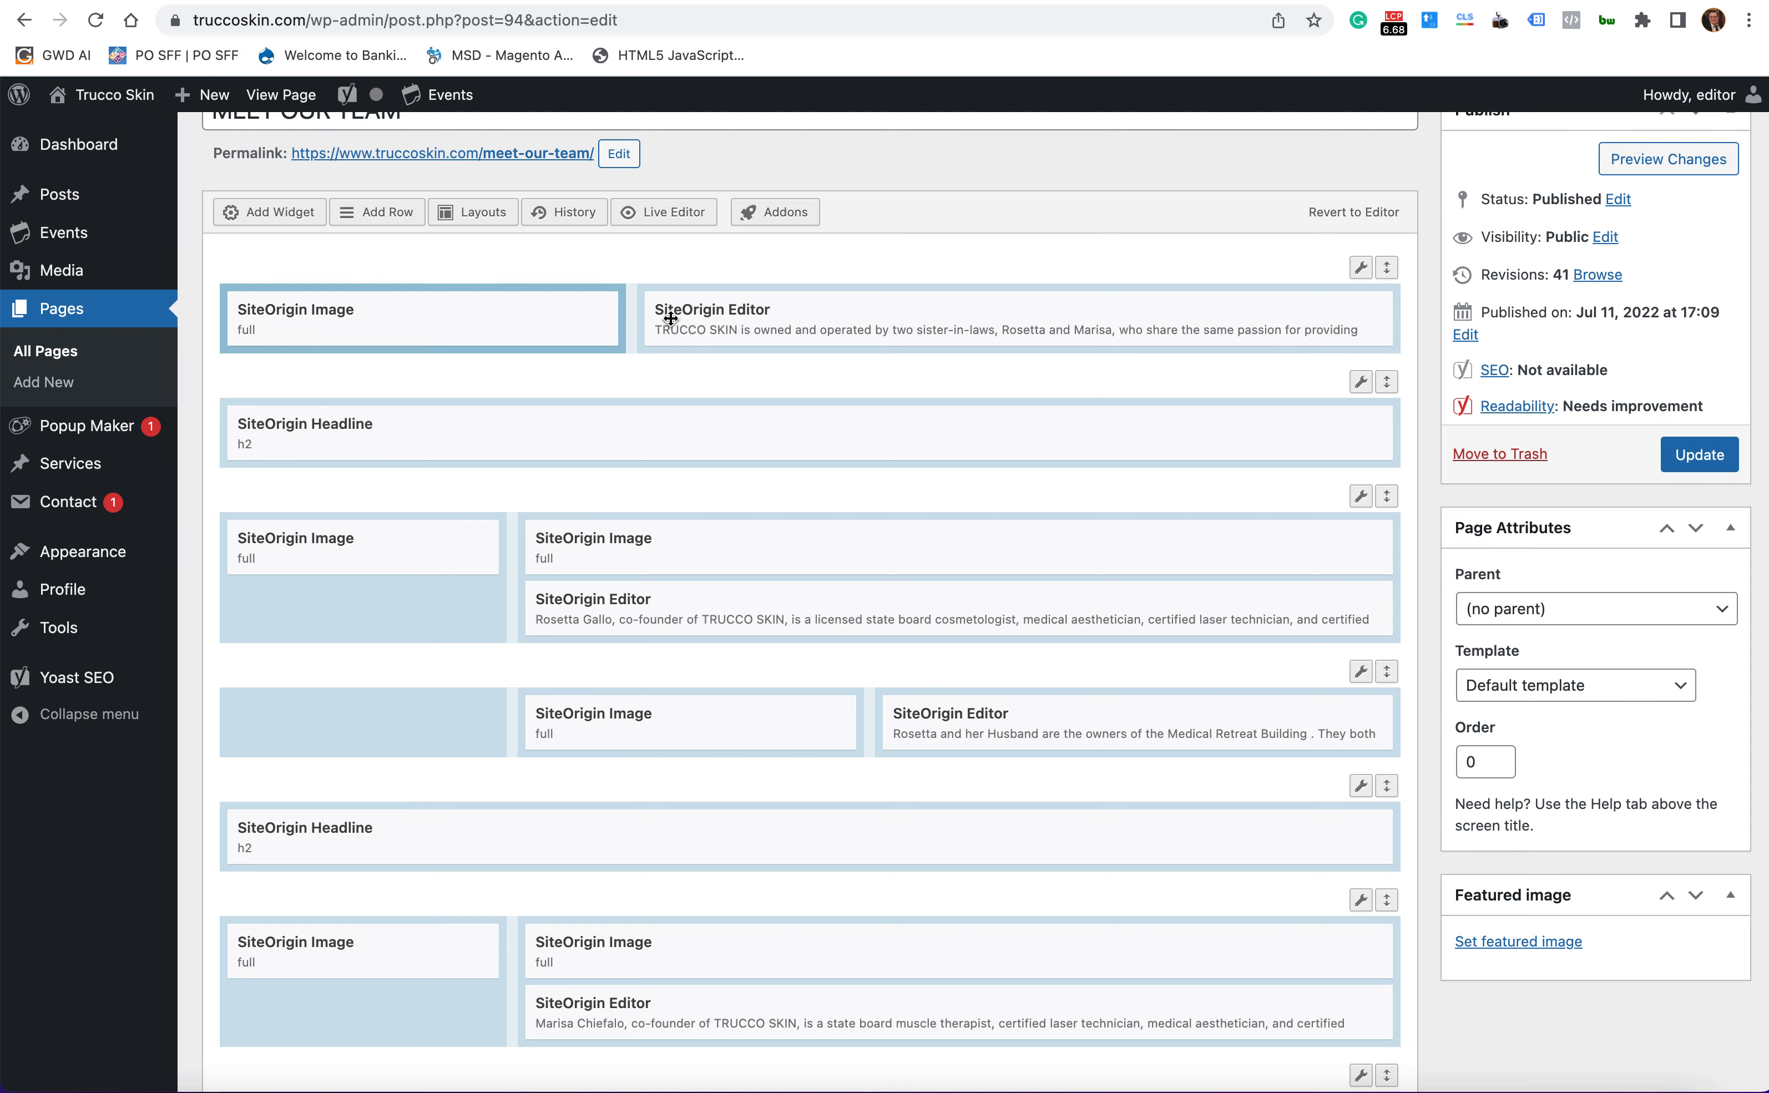
{"action": "left_click", "coordinate": [830, 323]}
{"action": "left_click", "coordinate": [1712, 137]}
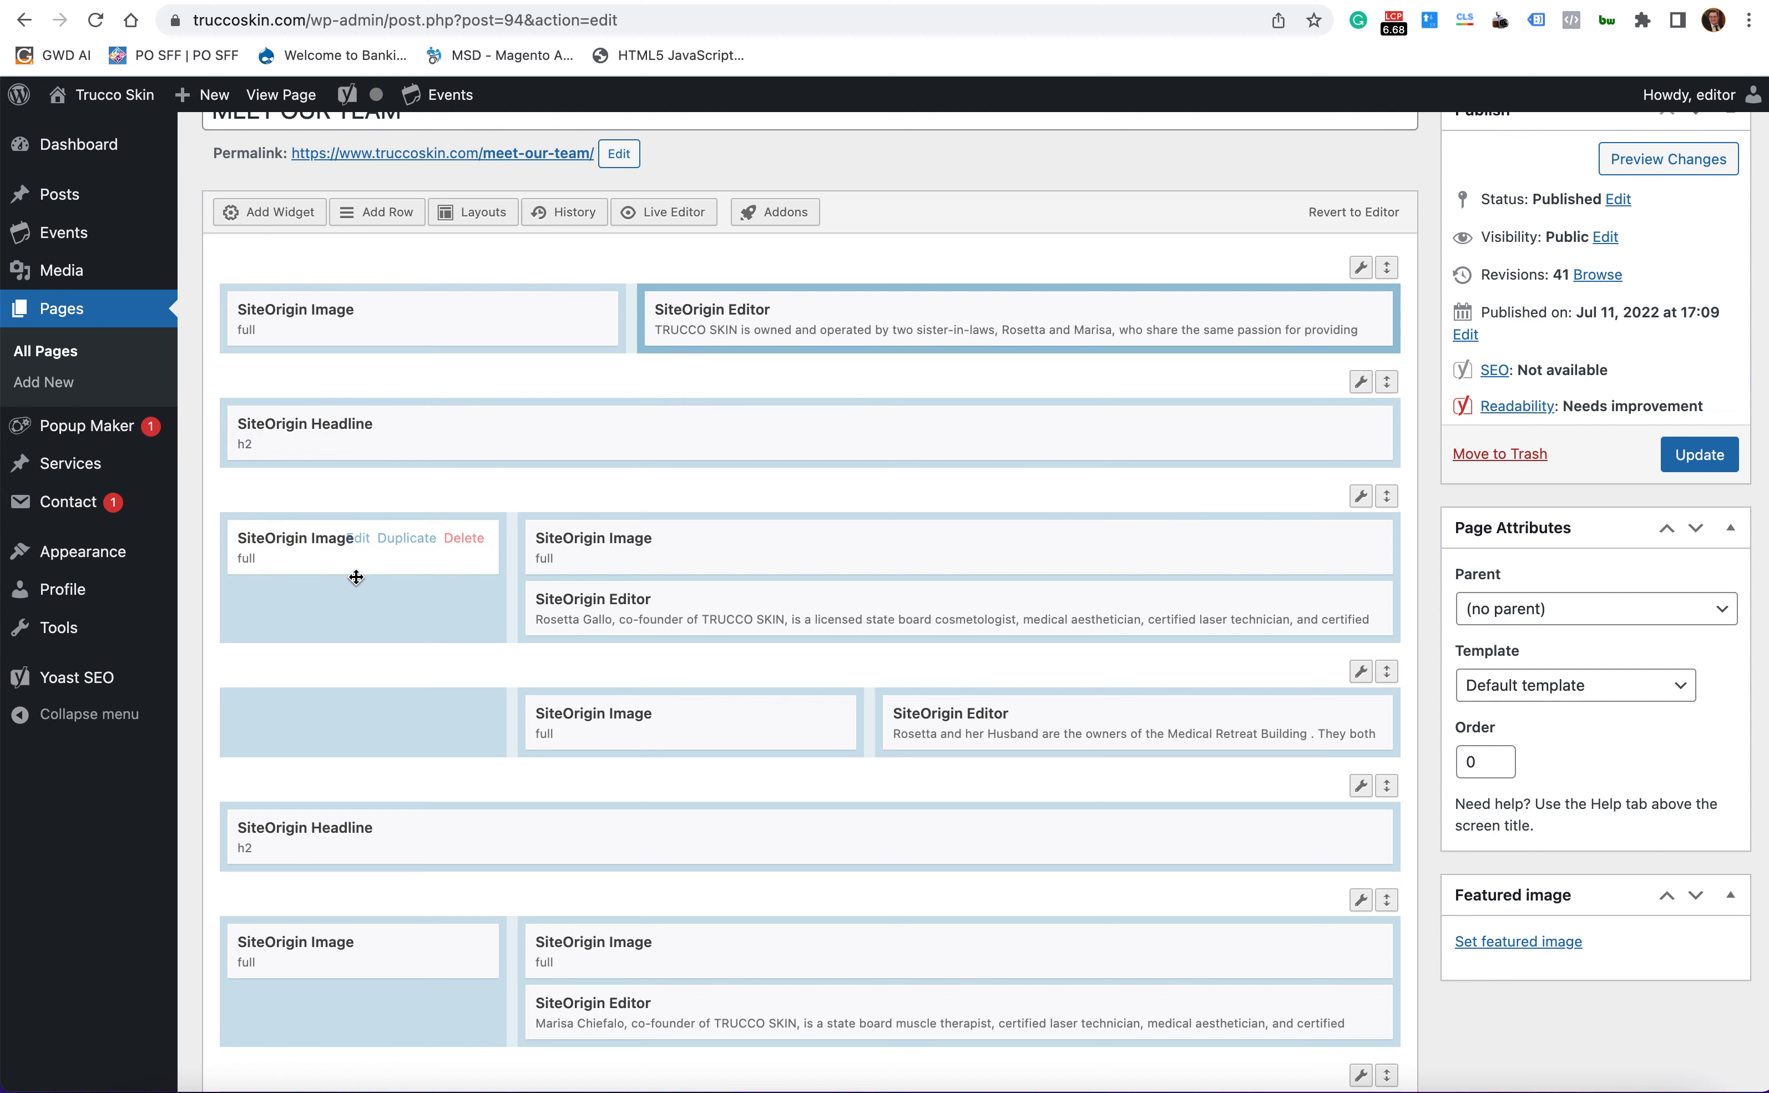
- Look through the layout down to the last team member's row, and reopen the introductory text widget to view its content before closing it
{"action": "scroll", "coordinate": [939, 770], "scroll_direction": "down", "scroll_amount": 4}
{"action": "scroll", "coordinate": [939, 770], "scroll_direction": "down", "scroll_amount": 7}
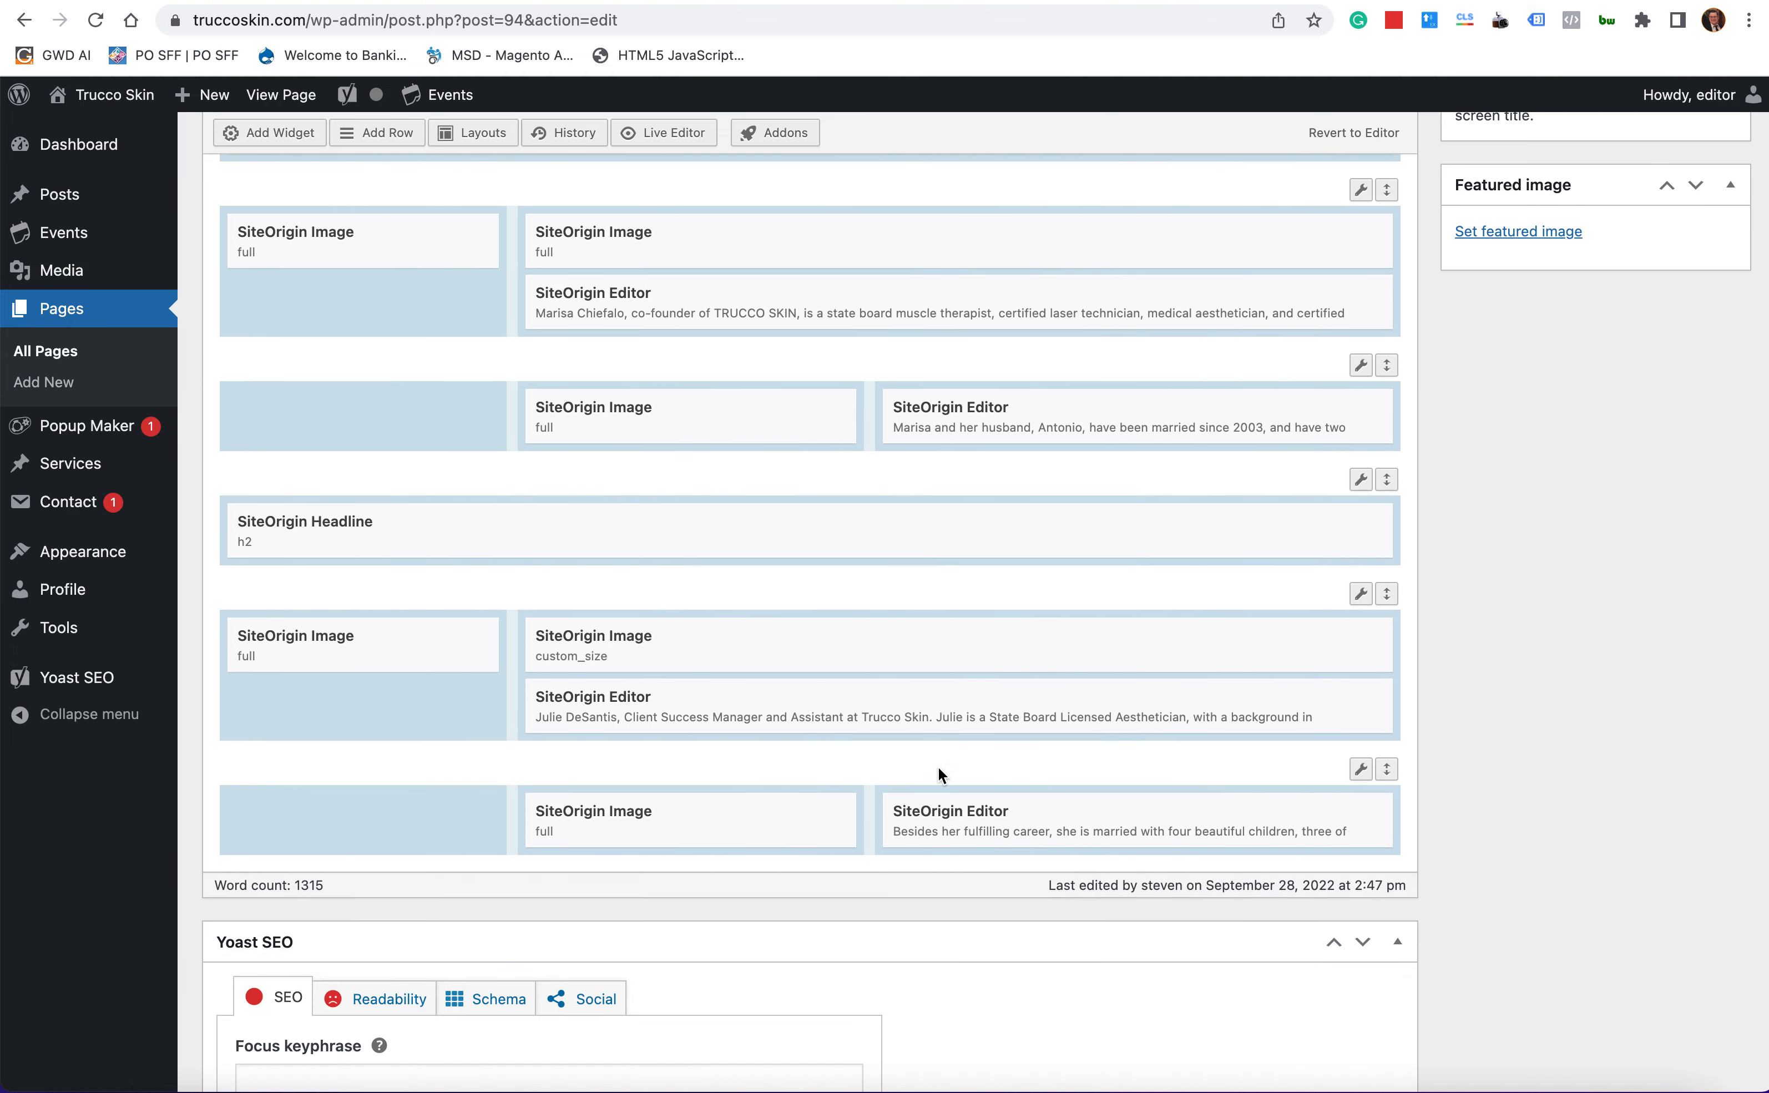
{"action": "scroll", "coordinate": [938, 769], "scroll_direction": "up", "scroll_amount": 9}
{"action": "scroll", "coordinate": [938, 765], "scroll_direction": "up", "scroll_amount": 3}
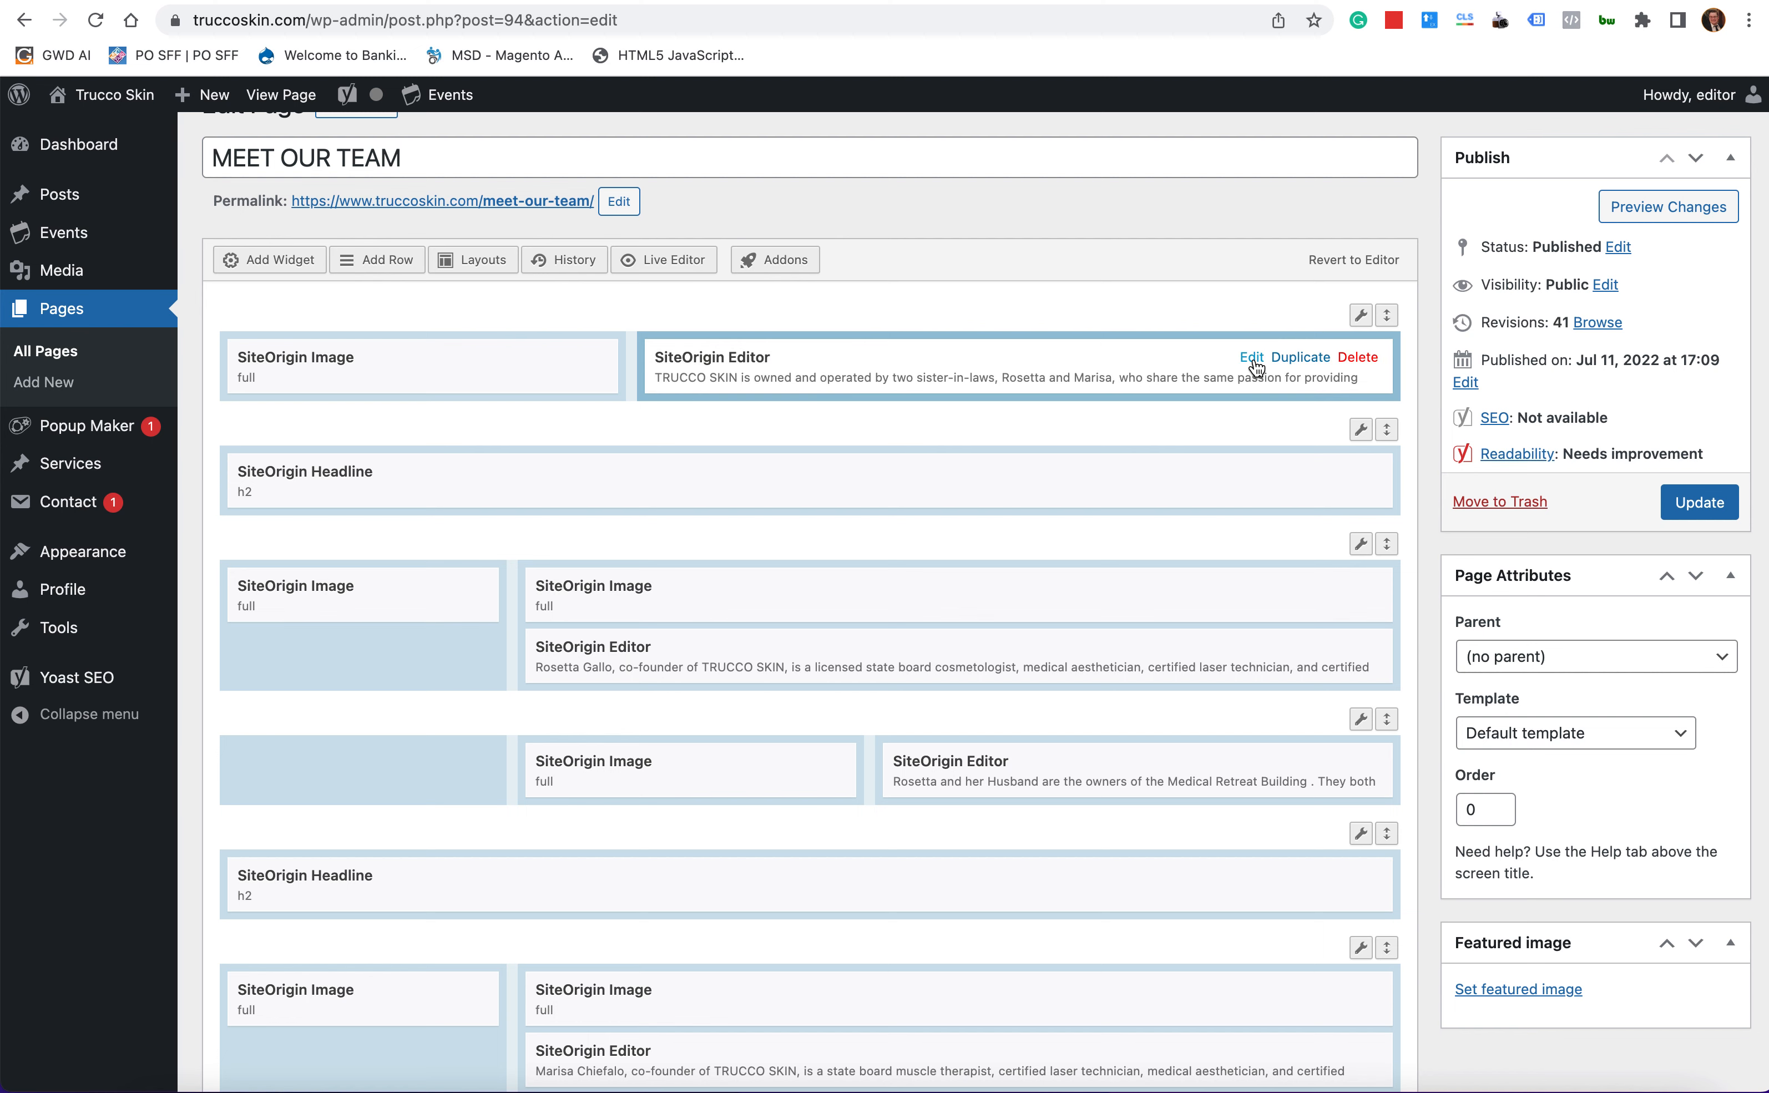
{"action": "left_click", "coordinate": [1252, 358]}
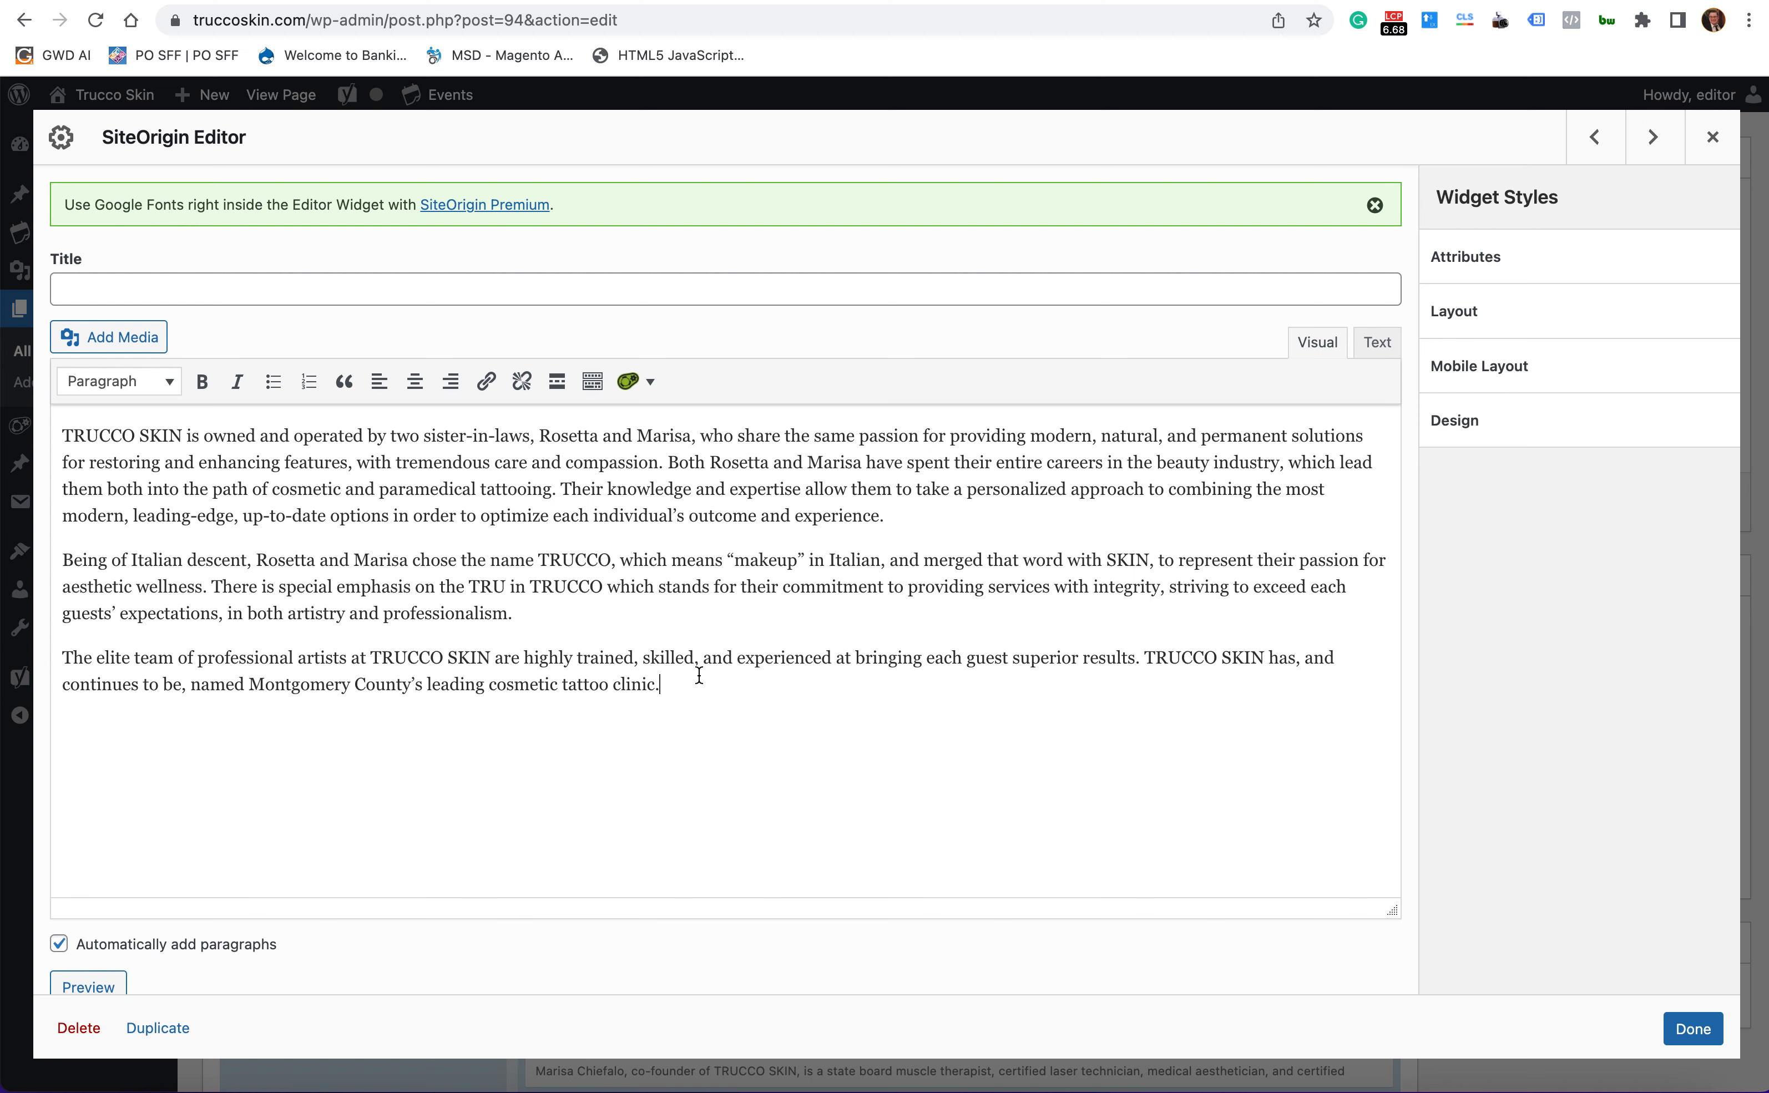
{"action": "left_click", "coordinate": [1726, 142]}
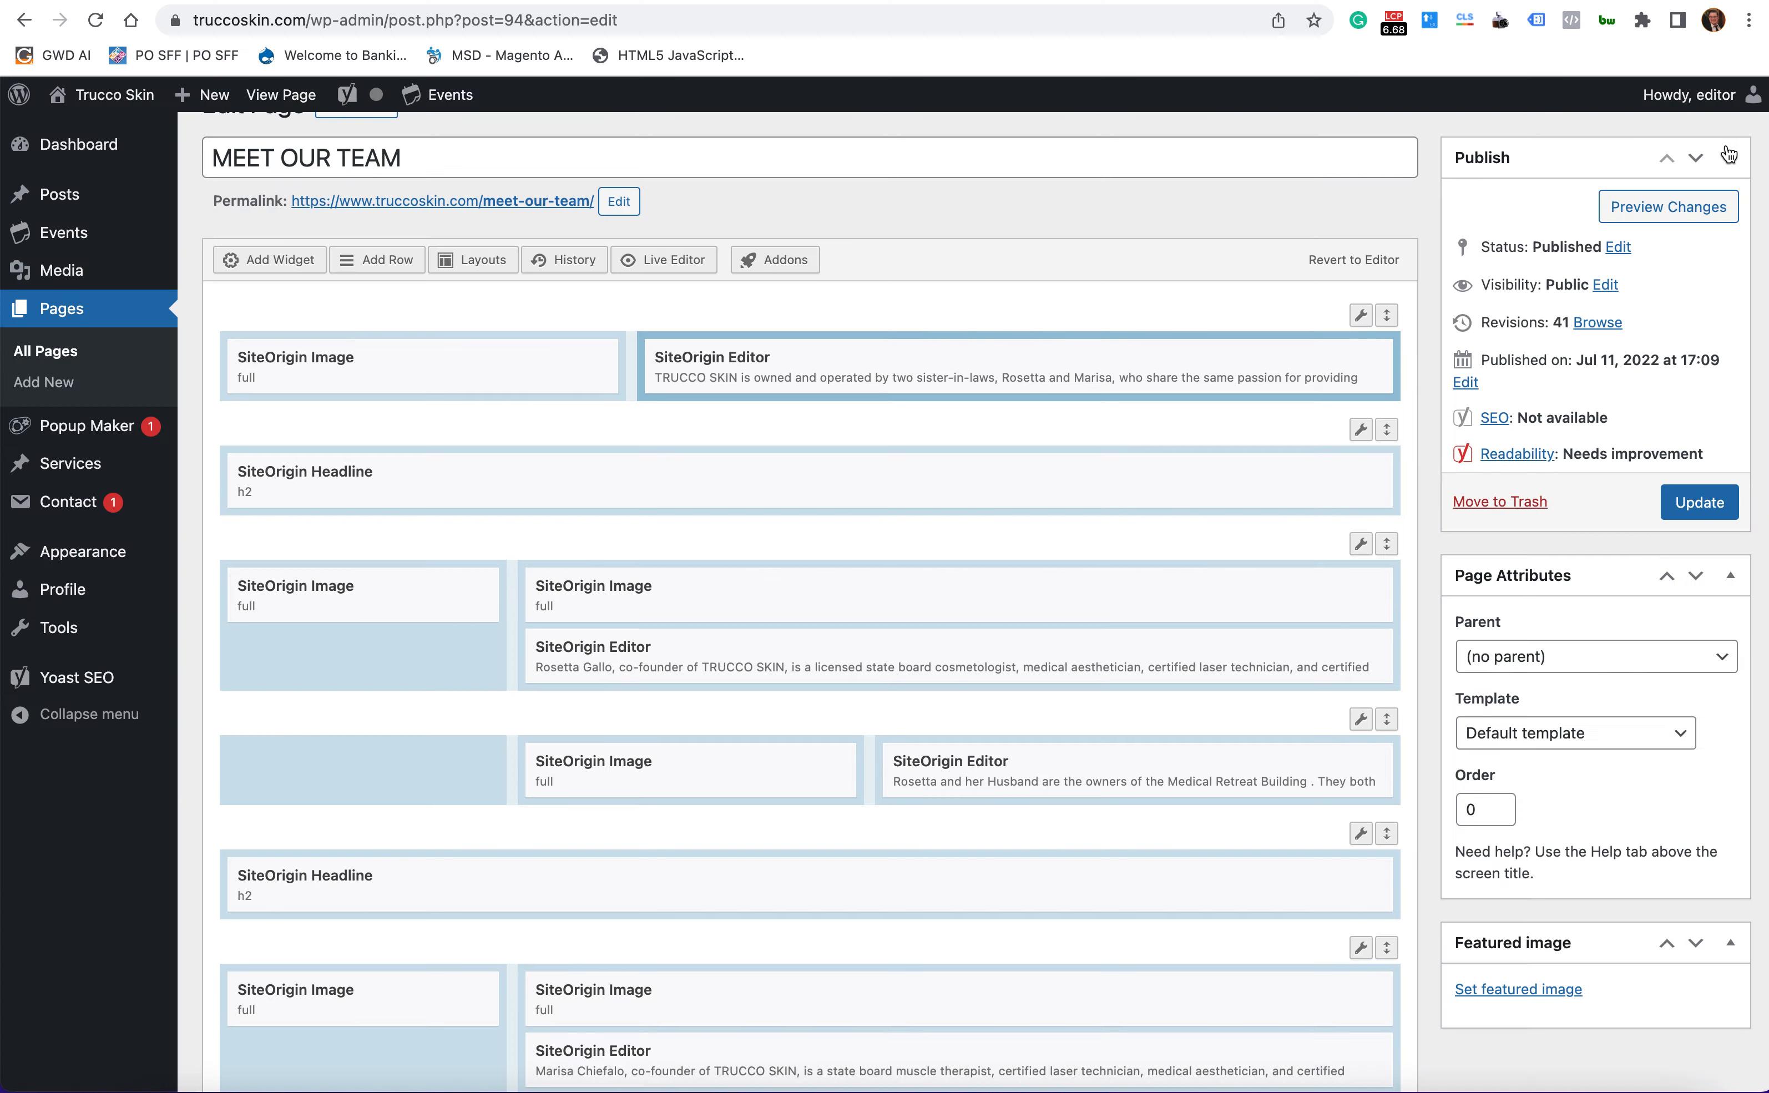
- Review the team member rows, and open the first row's image widget to browse the Media Library for its image file
{"action": "scroll", "coordinate": [835, 784], "scroll_direction": "down", "scroll_amount": 5}
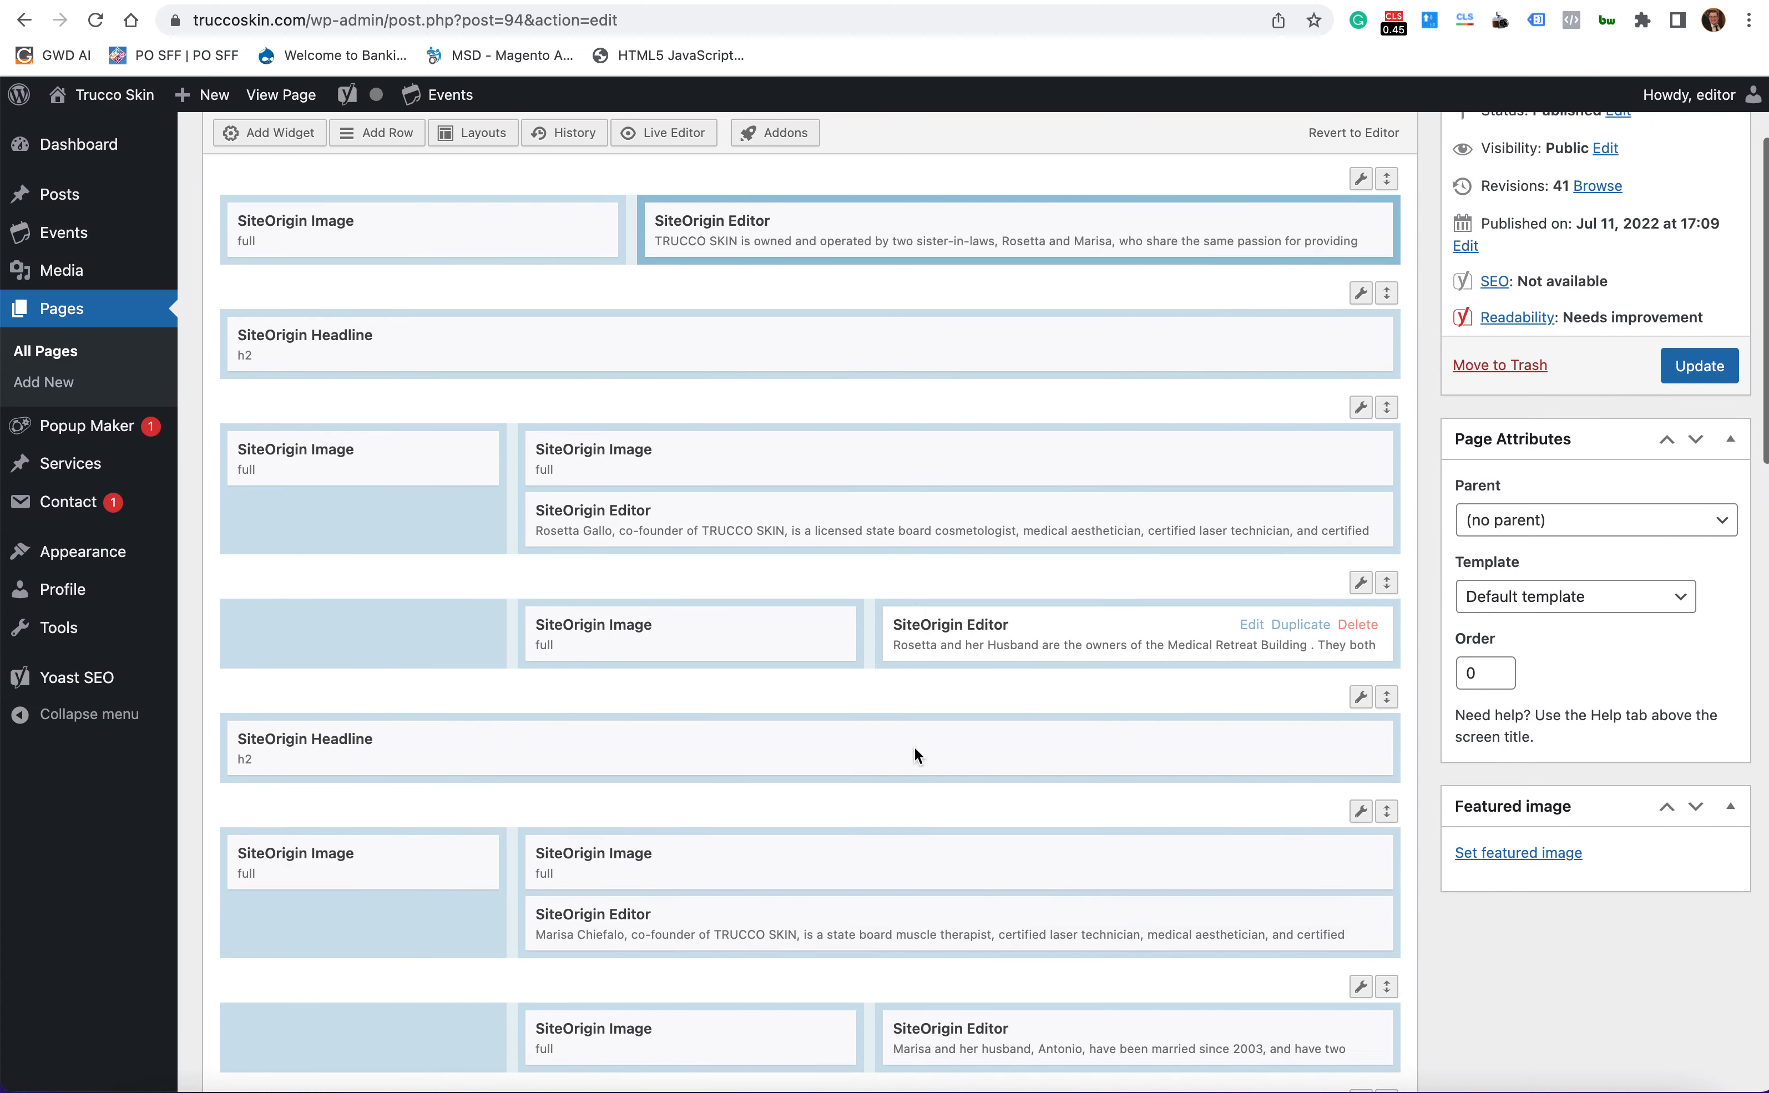
{"action": "scroll", "coordinate": [917, 757], "scroll_direction": "down", "scroll_amount": 2}
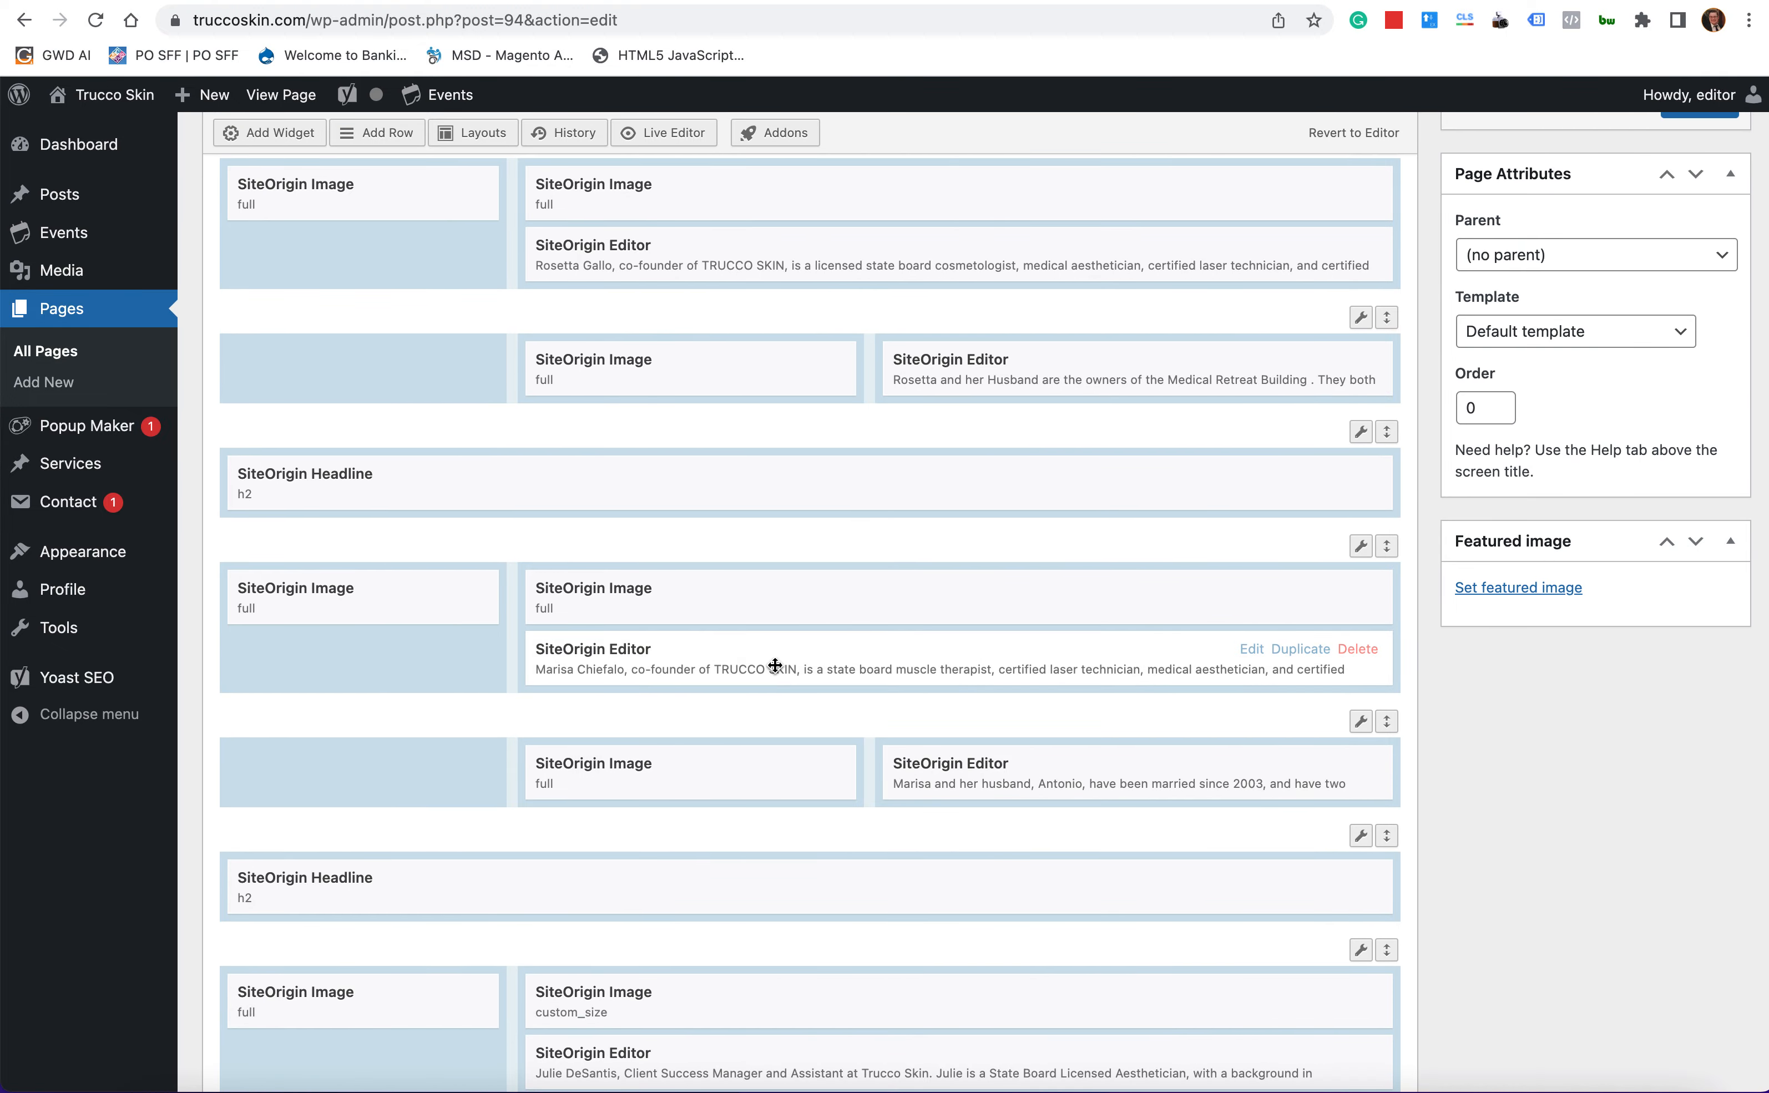
{"action": "scroll", "coordinate": [960, 632], "scroll_direction": "down", "scroll_amount": 4}
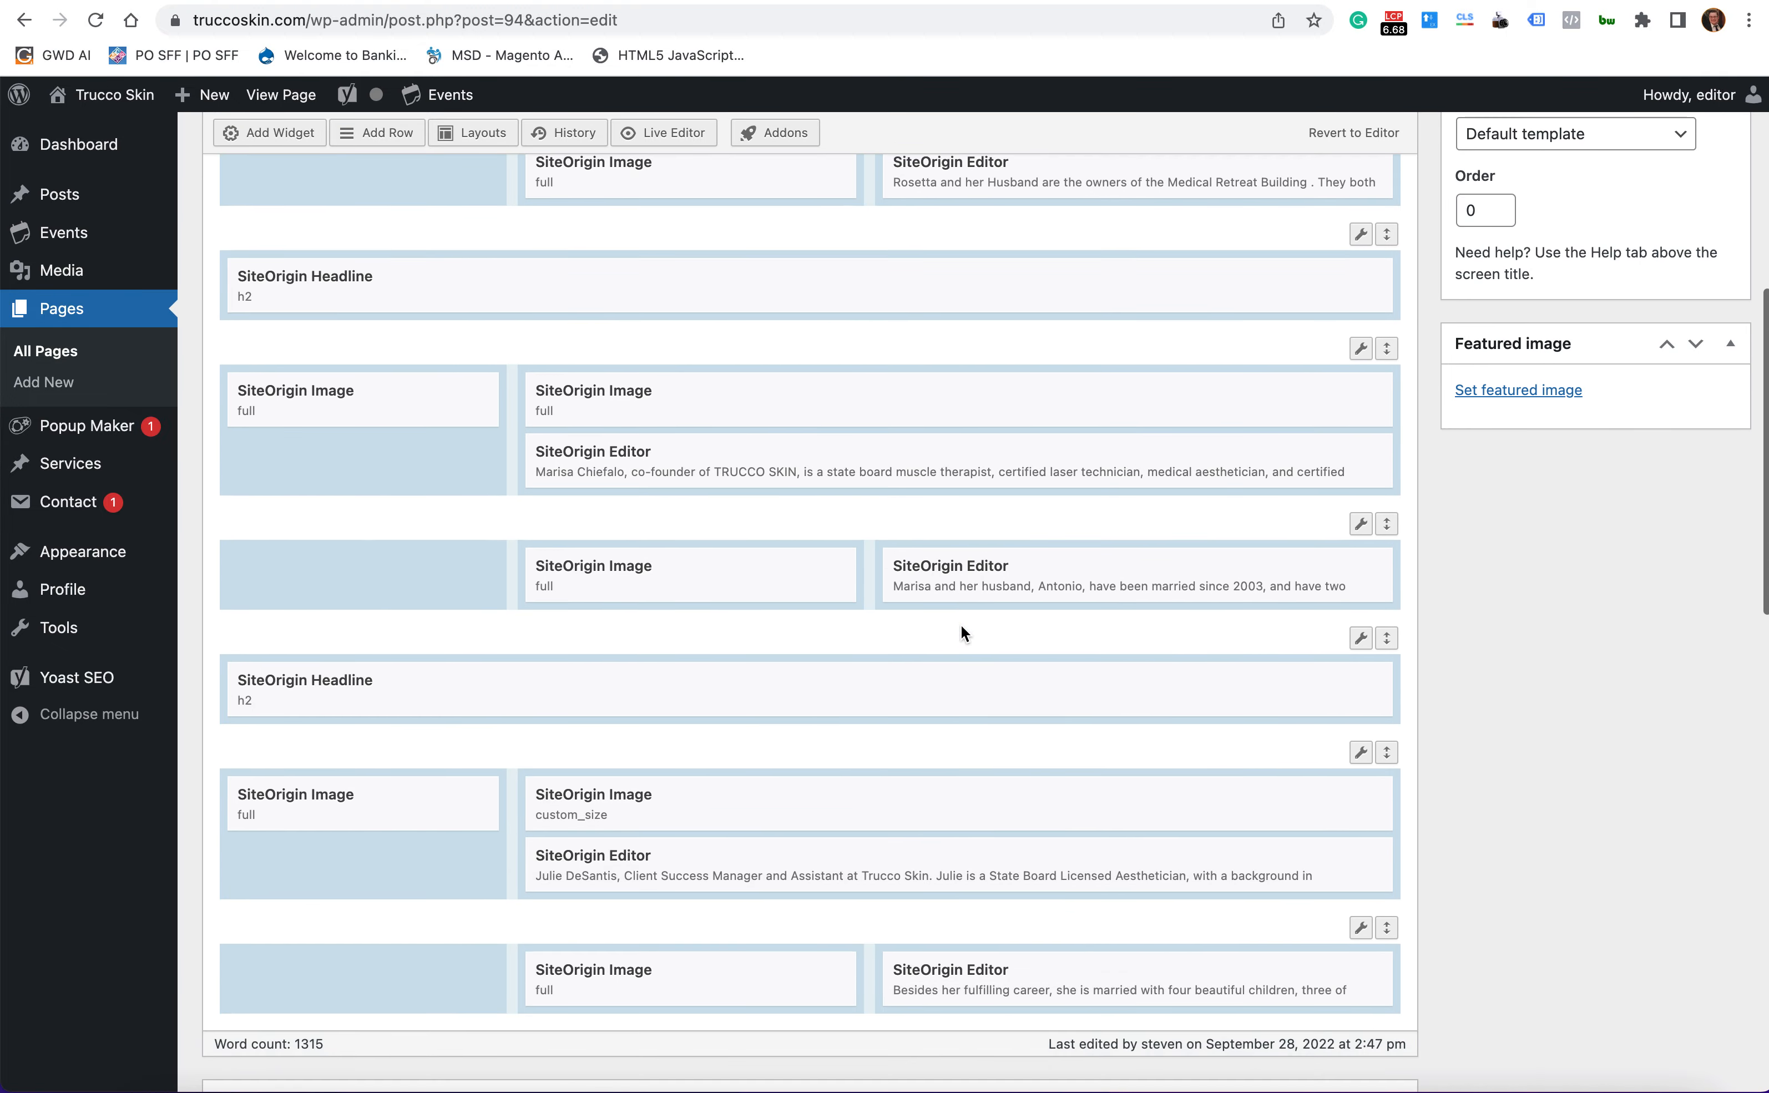
{"action": "scroll", "coordinate": [581, 784], "scroll_direction": "down", "scroll_amount": 1}
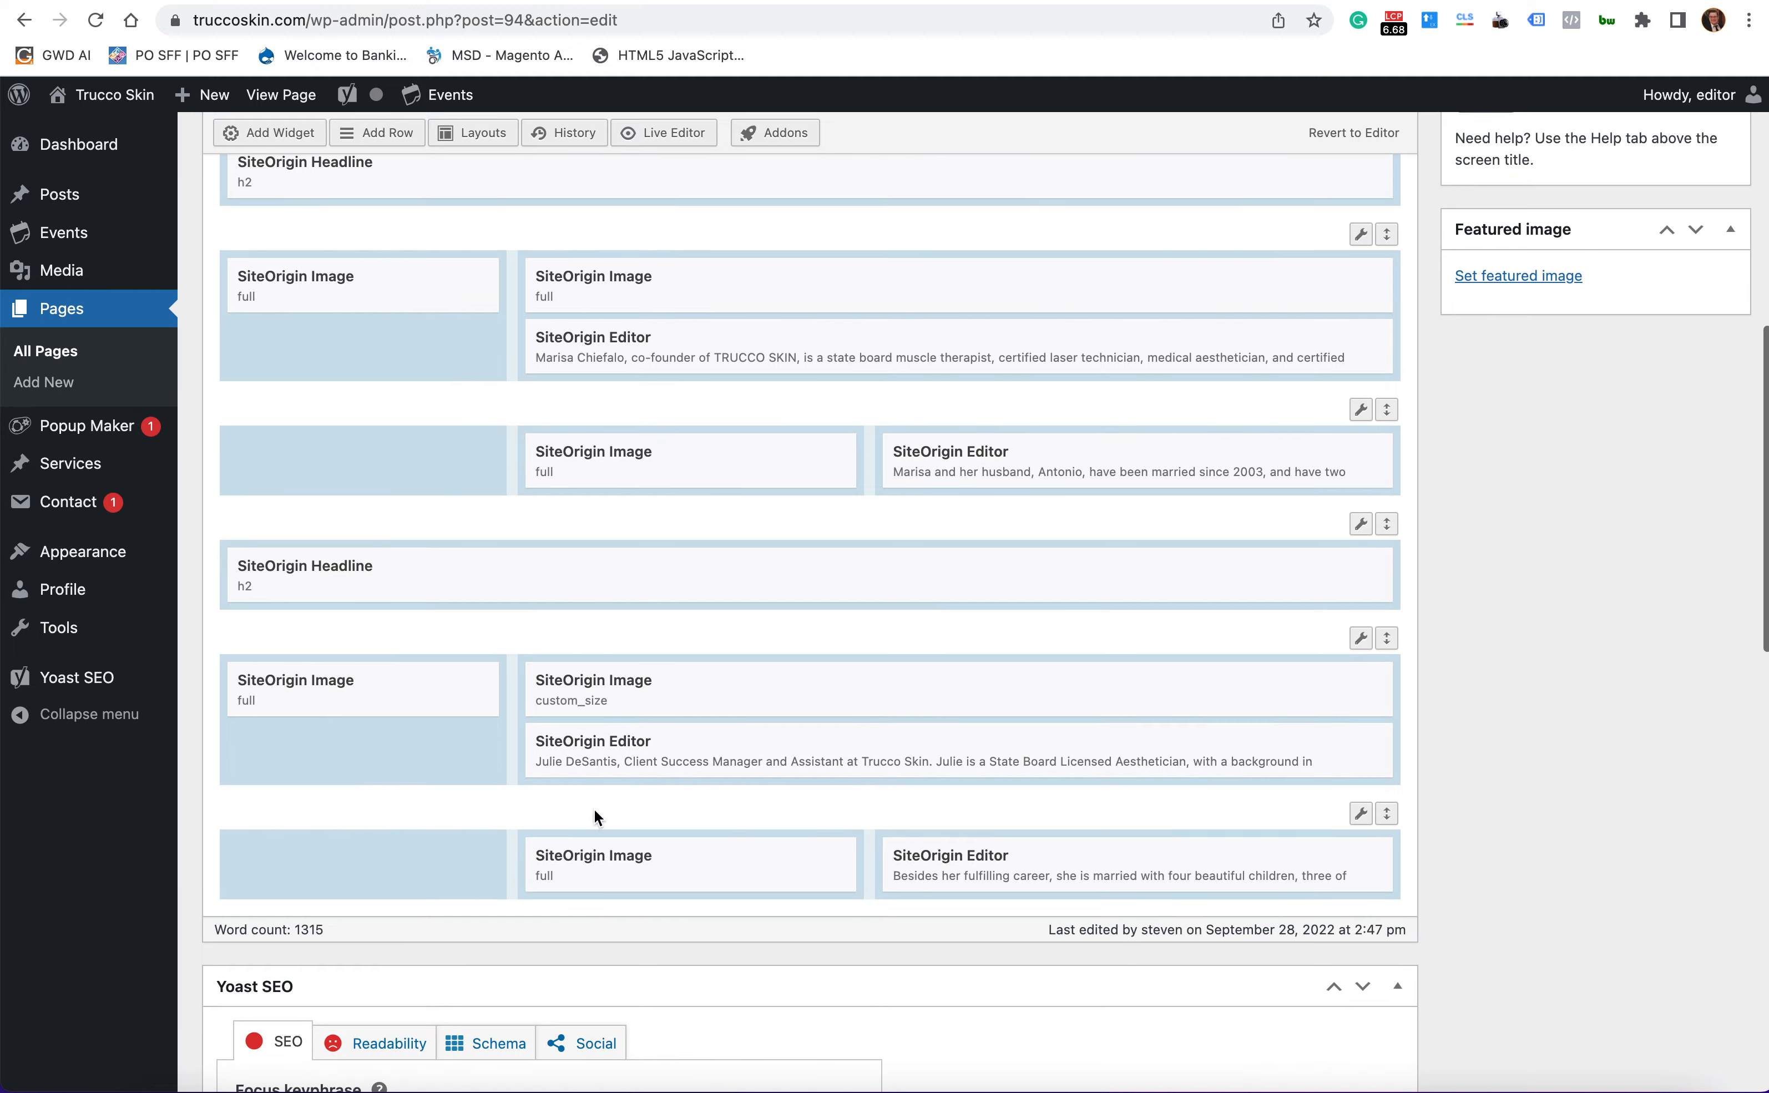
{"action": "scroll", "coordinate": [1247, 868], "scroll_direction": "up", "scroll_amount": 9}
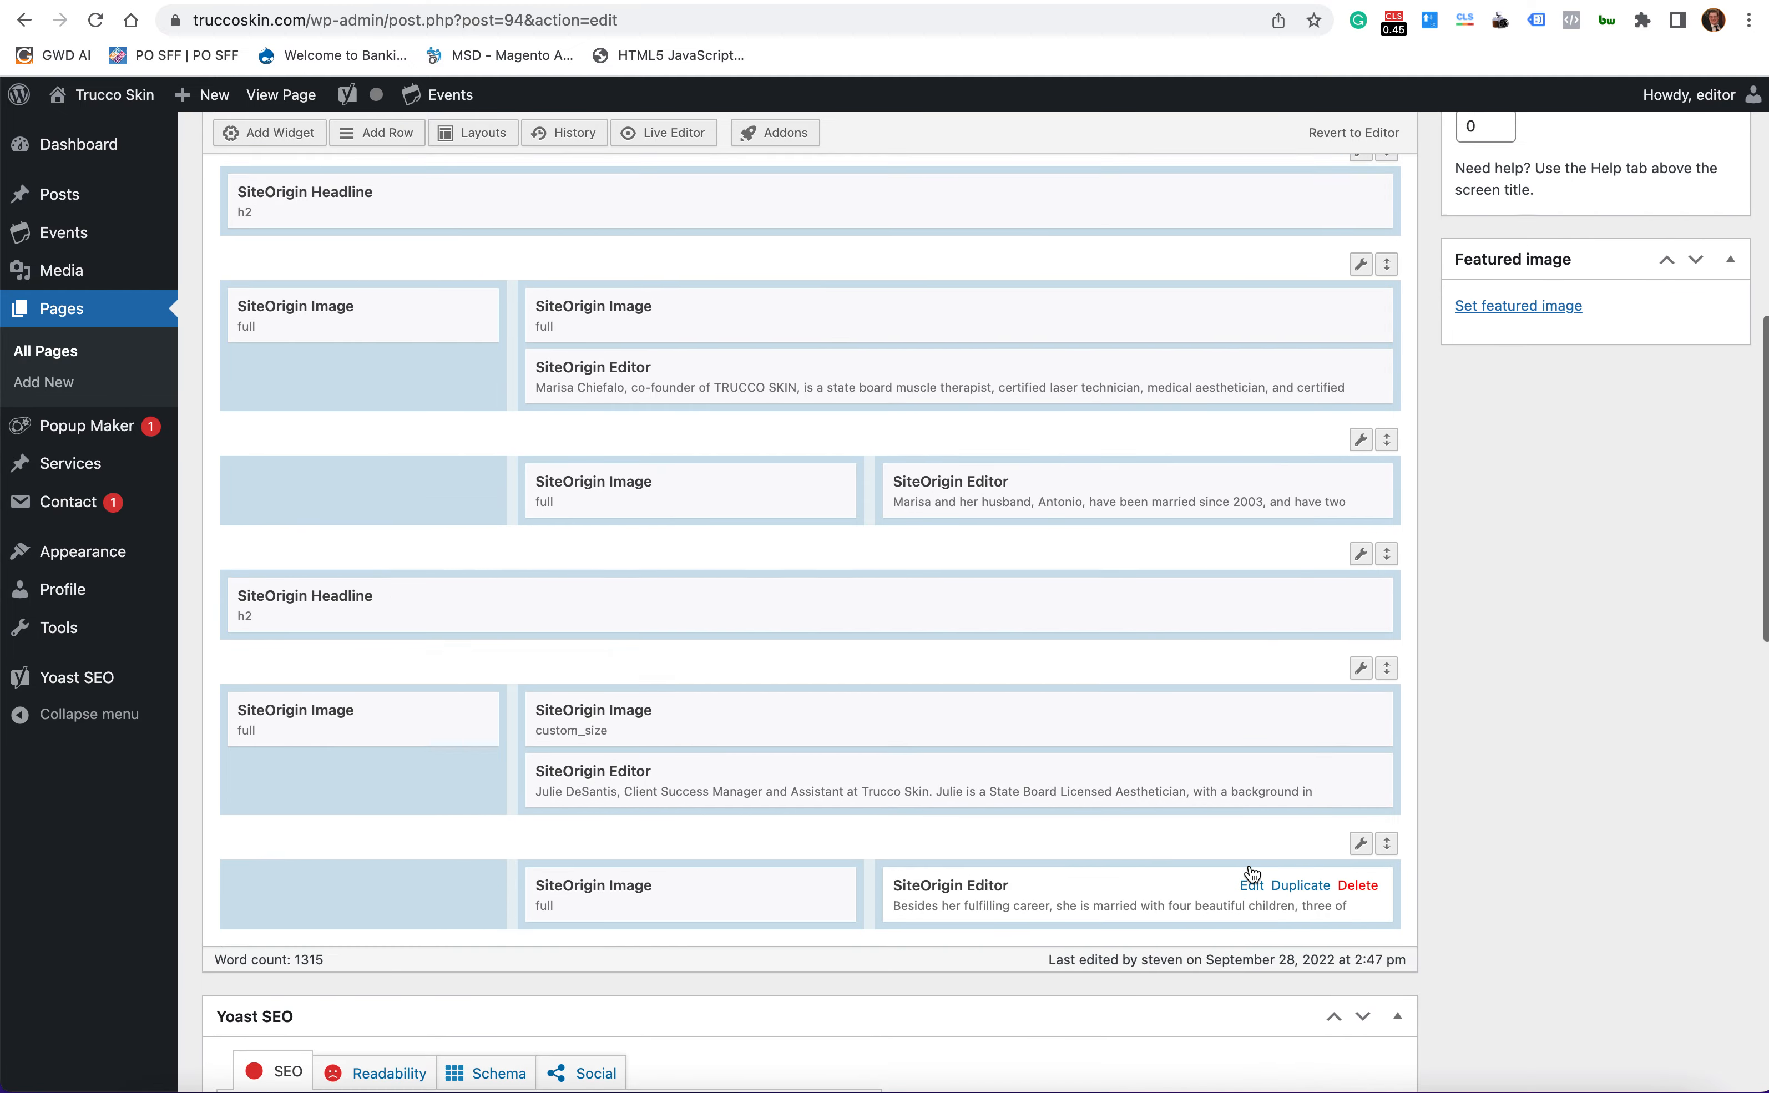
{"action": "scroll", "coordinate": [1251, 867], "scroll_direction": "up", "scroll_amount": 3}
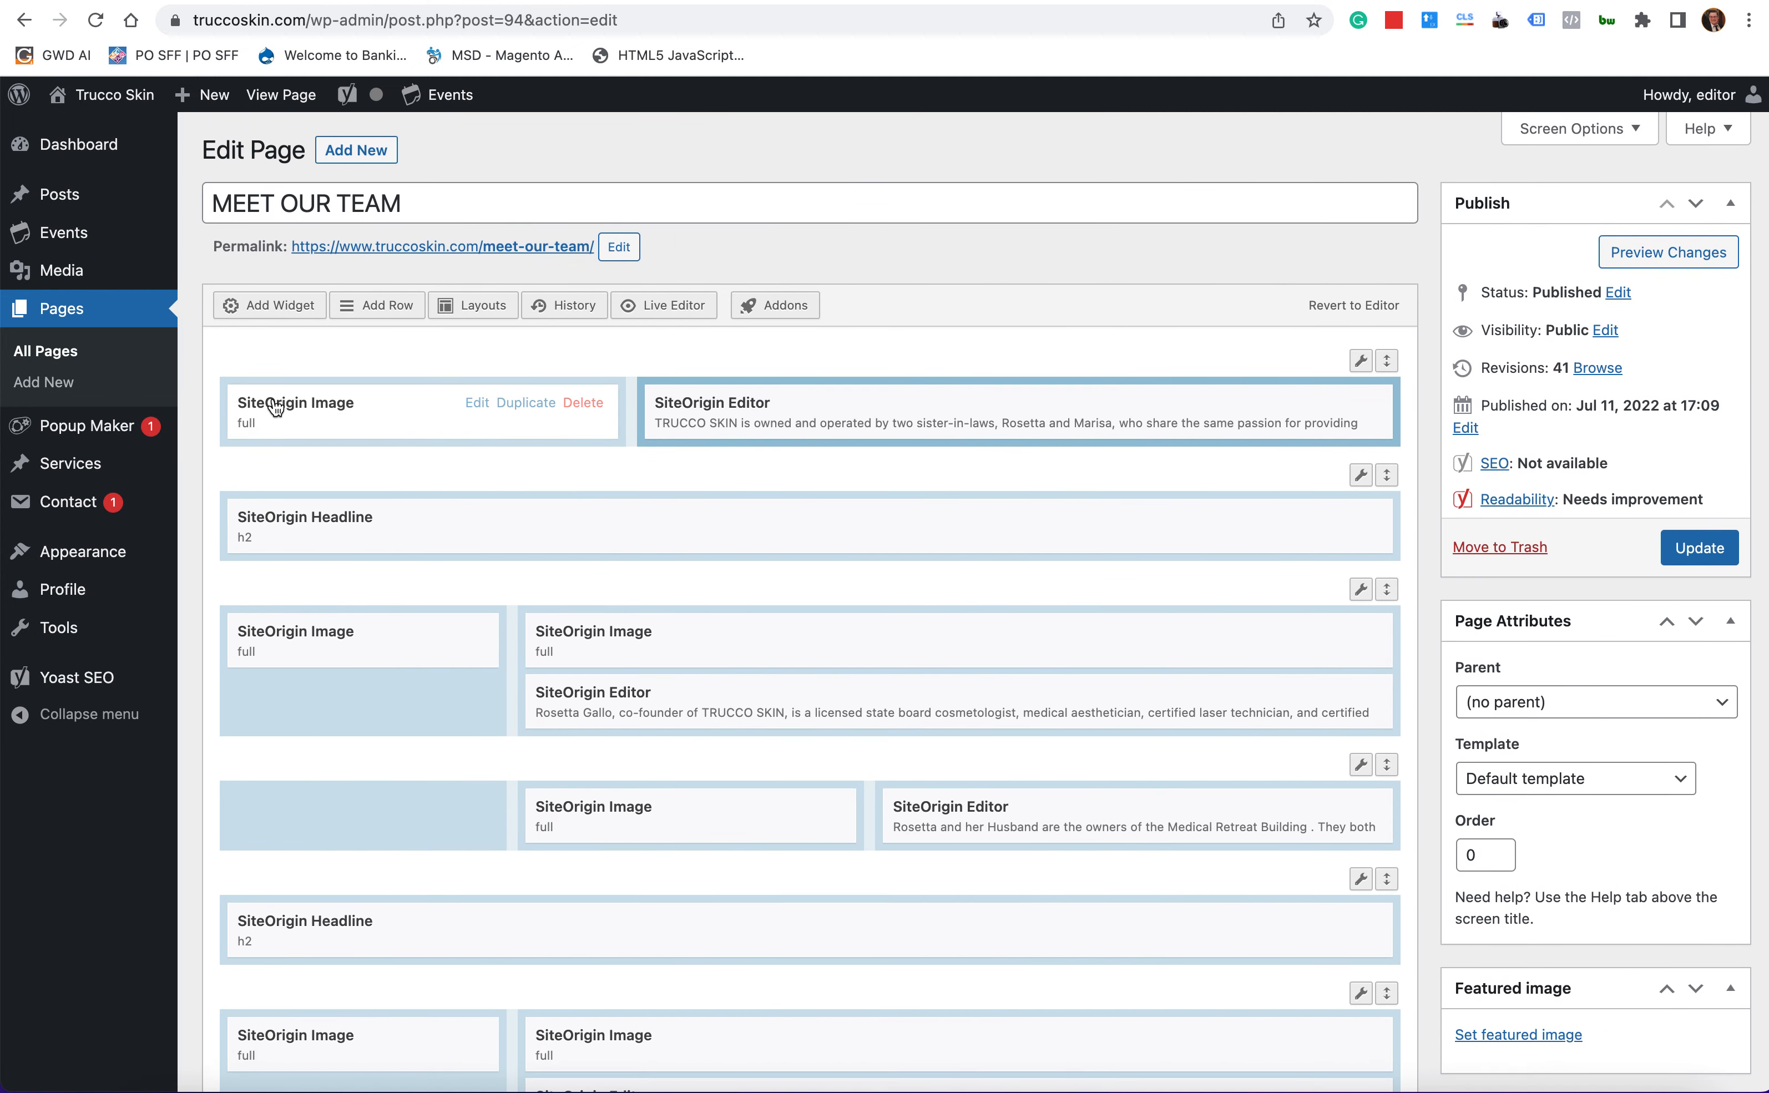
{"action": "left_click", "coordinate": [478, 404]}
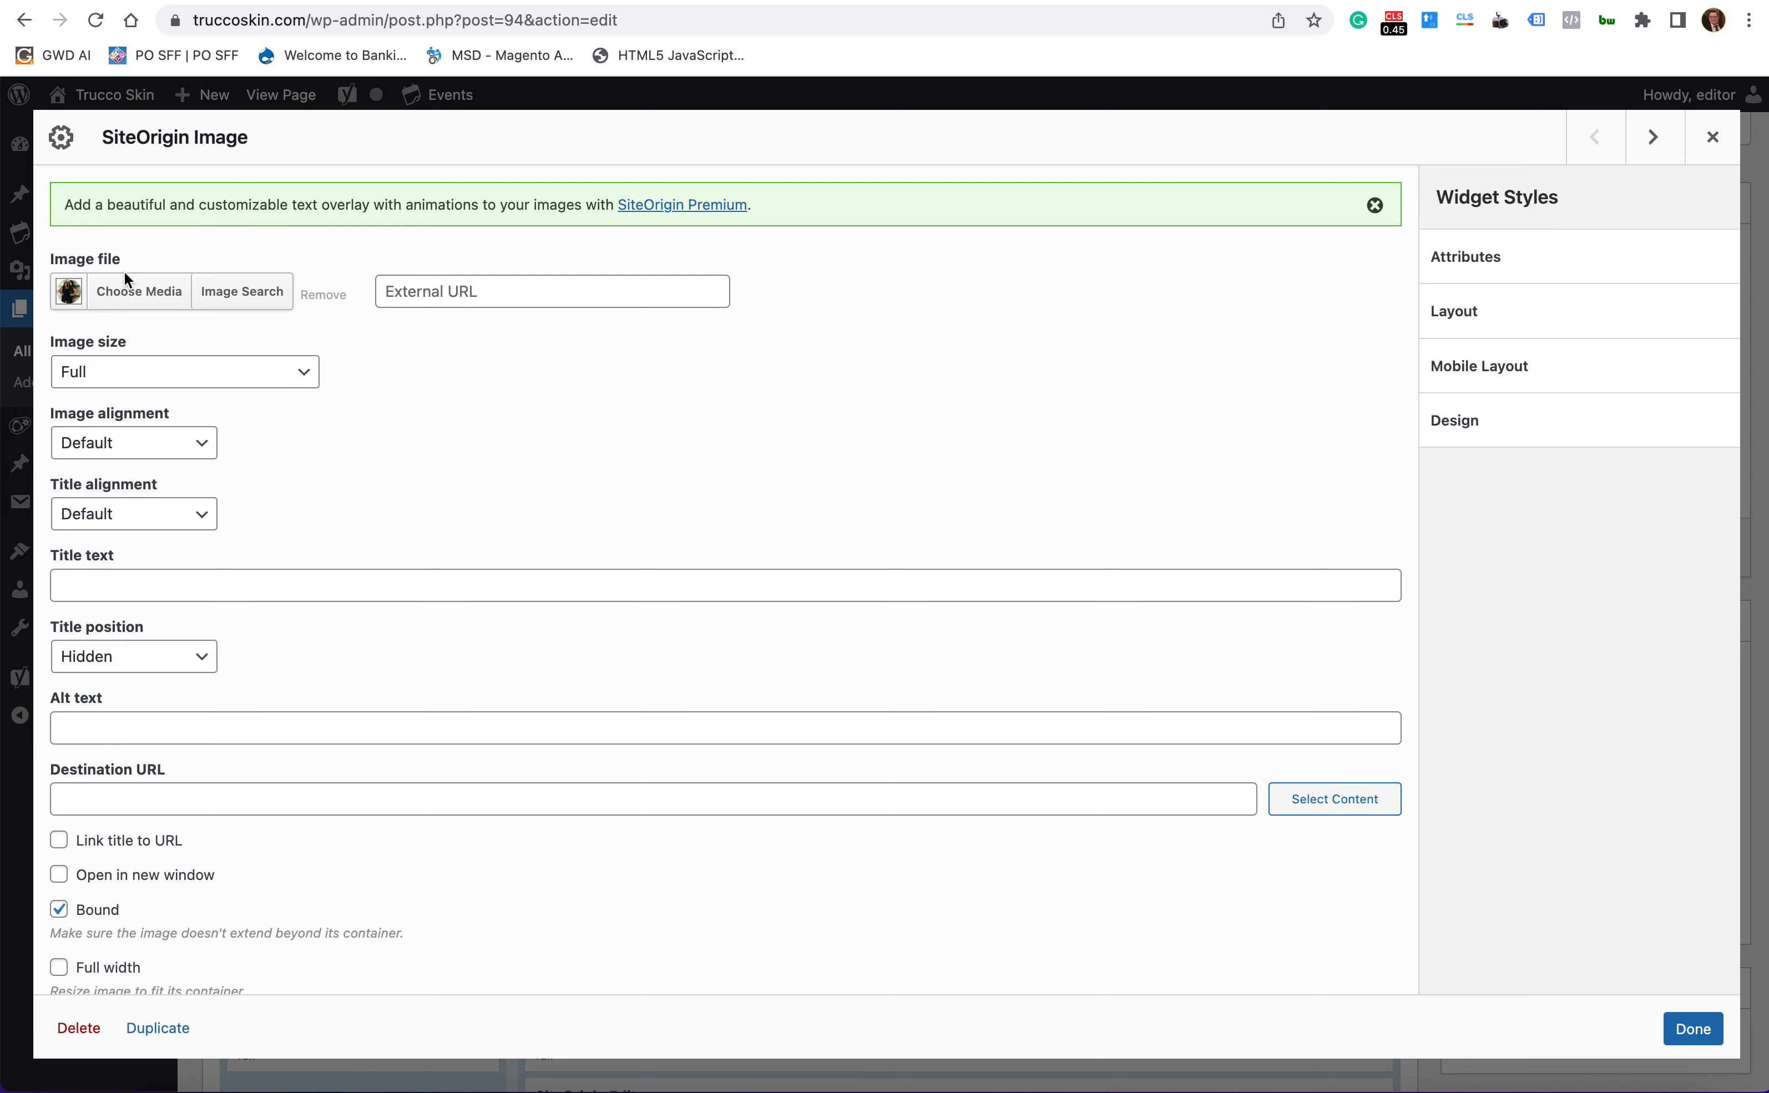
{"action": "left_click", "coordinate": [138, 294]}
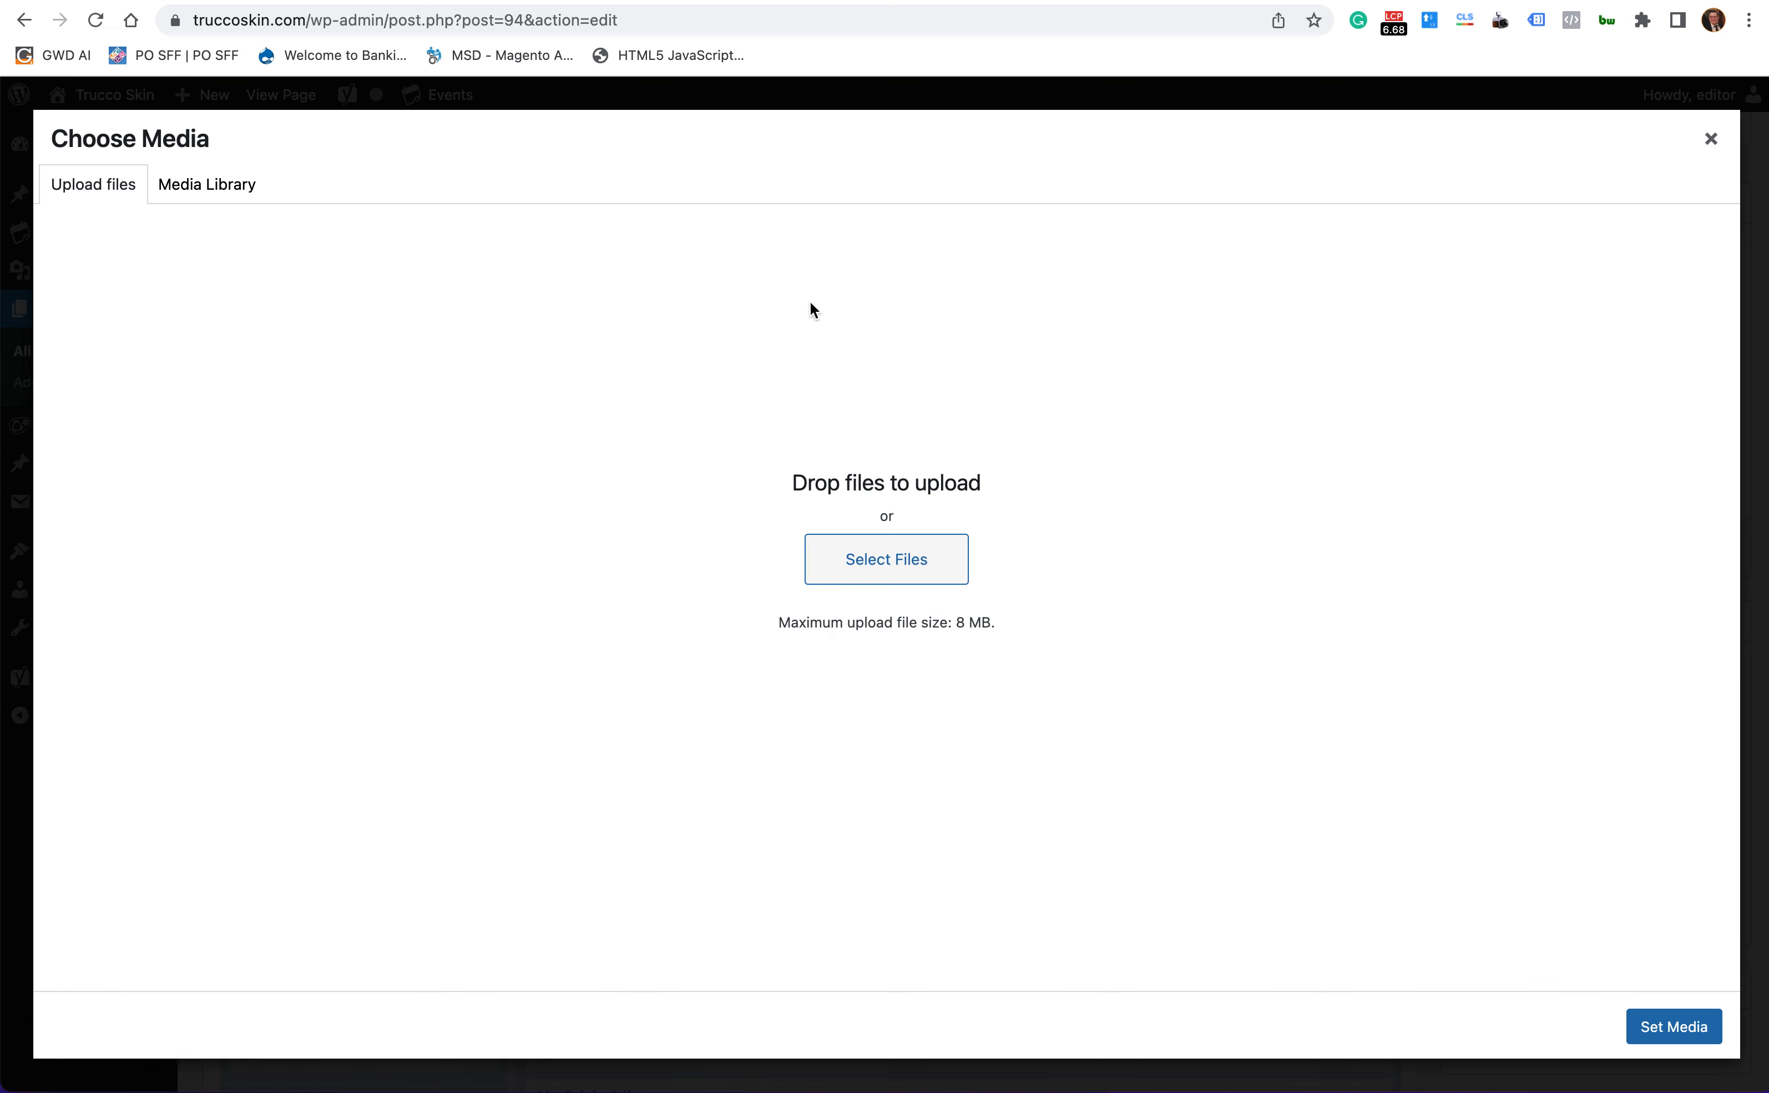
{"action": "left_click", "coordinate": [225, 182]}
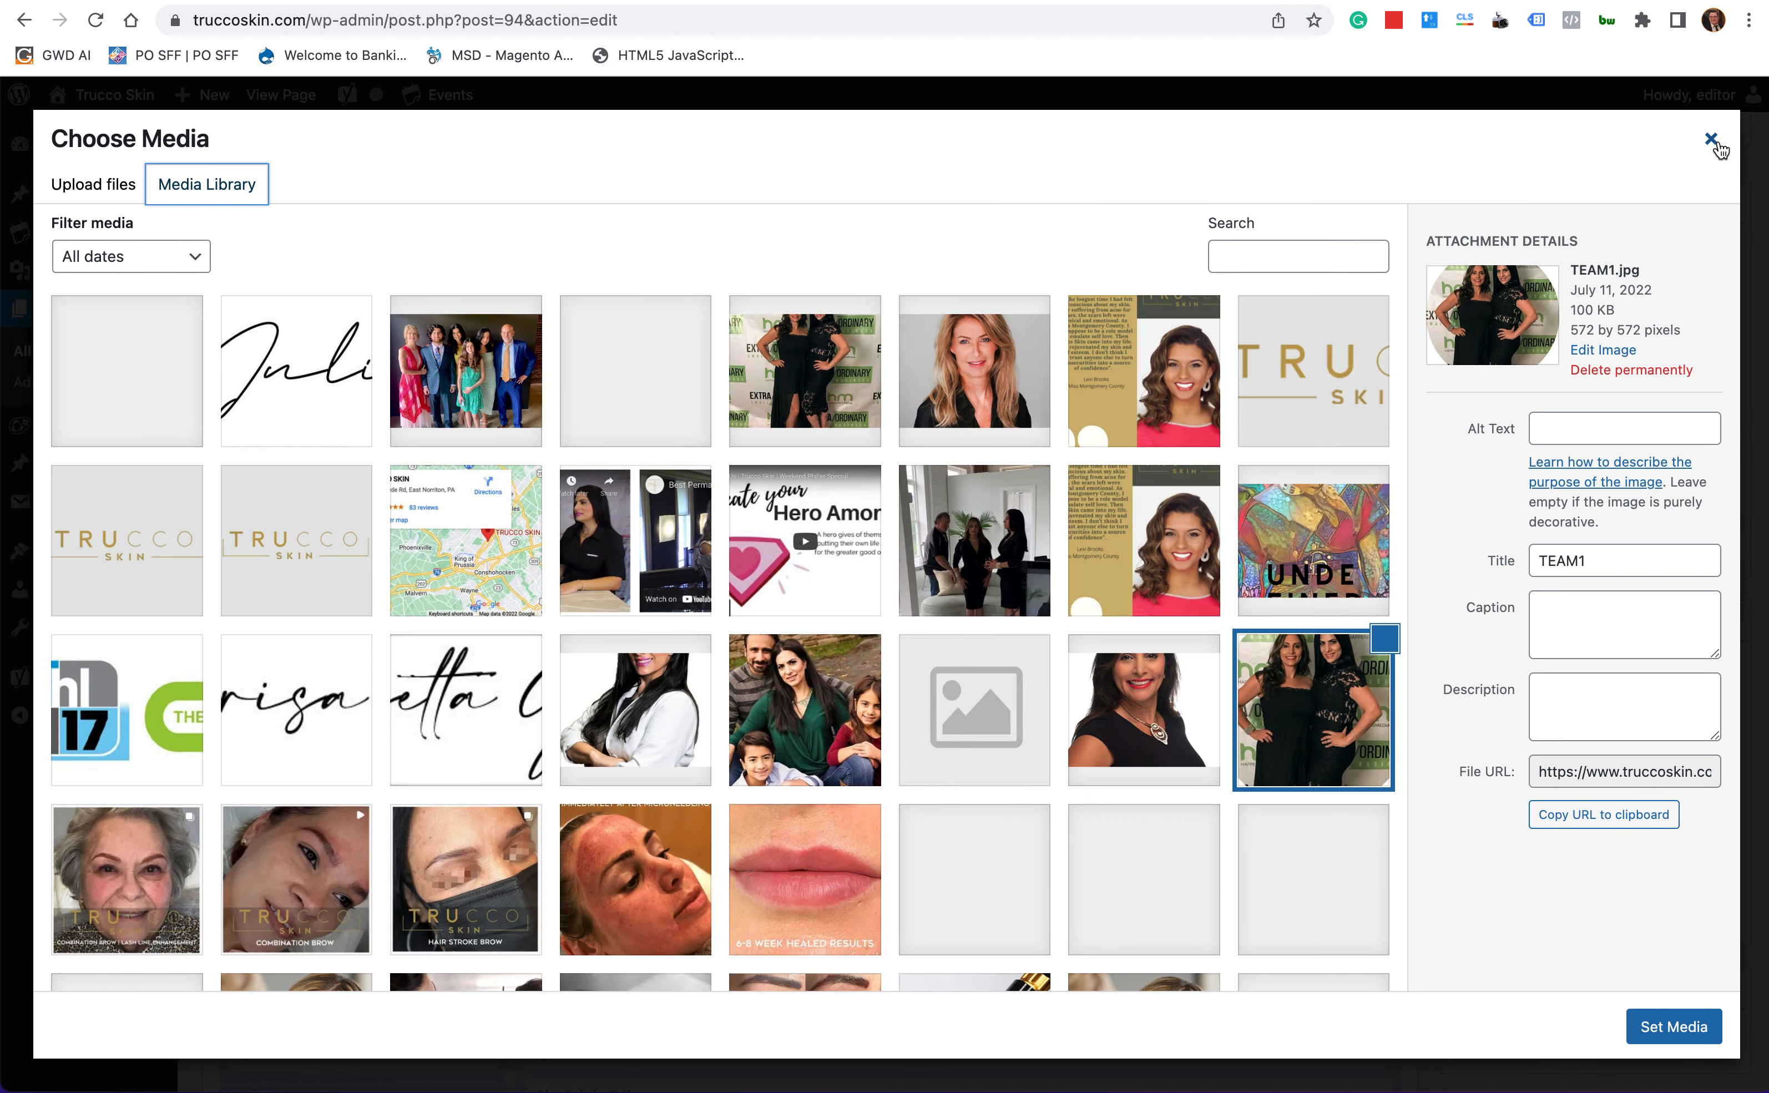
{"action": "left_click", "coordinate": [1711, 140]}
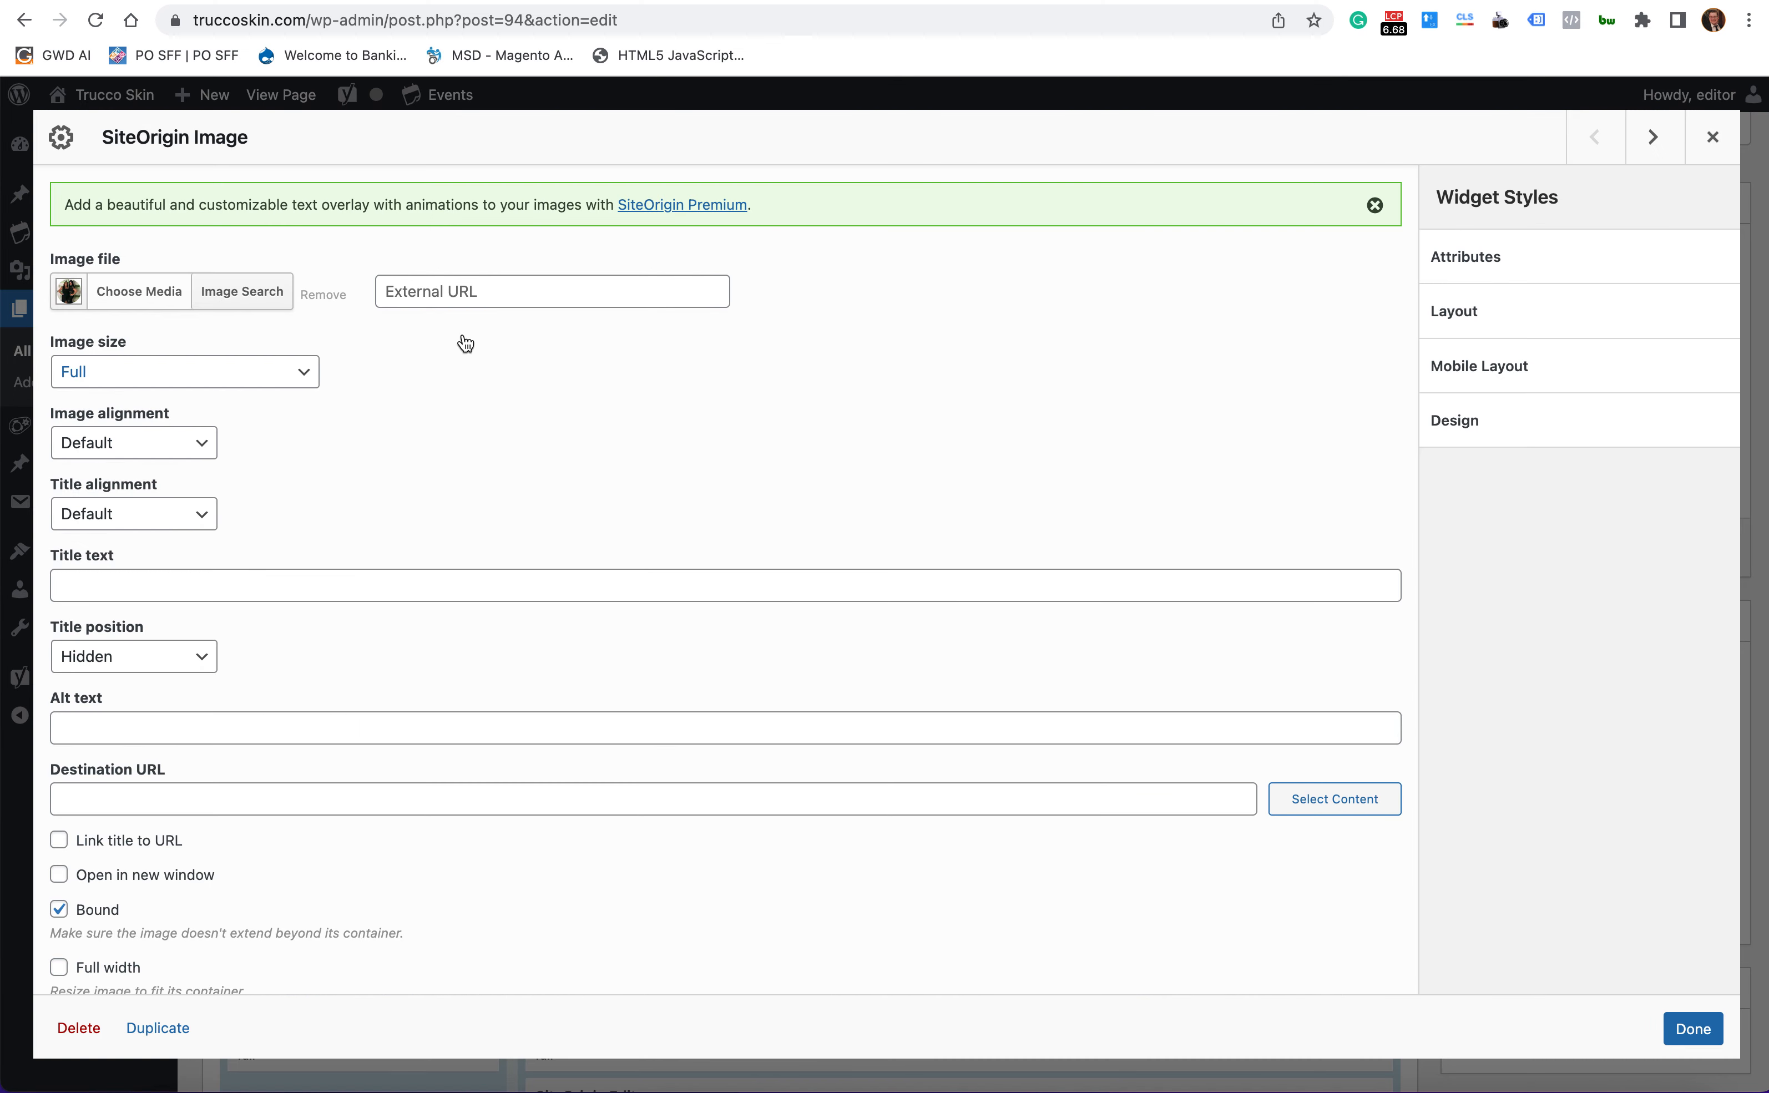
- View the image widget's media selection once more, close it without choosing another file, and finish editing the widget
{"action": "left_click", "coordinate": [138, 292]}
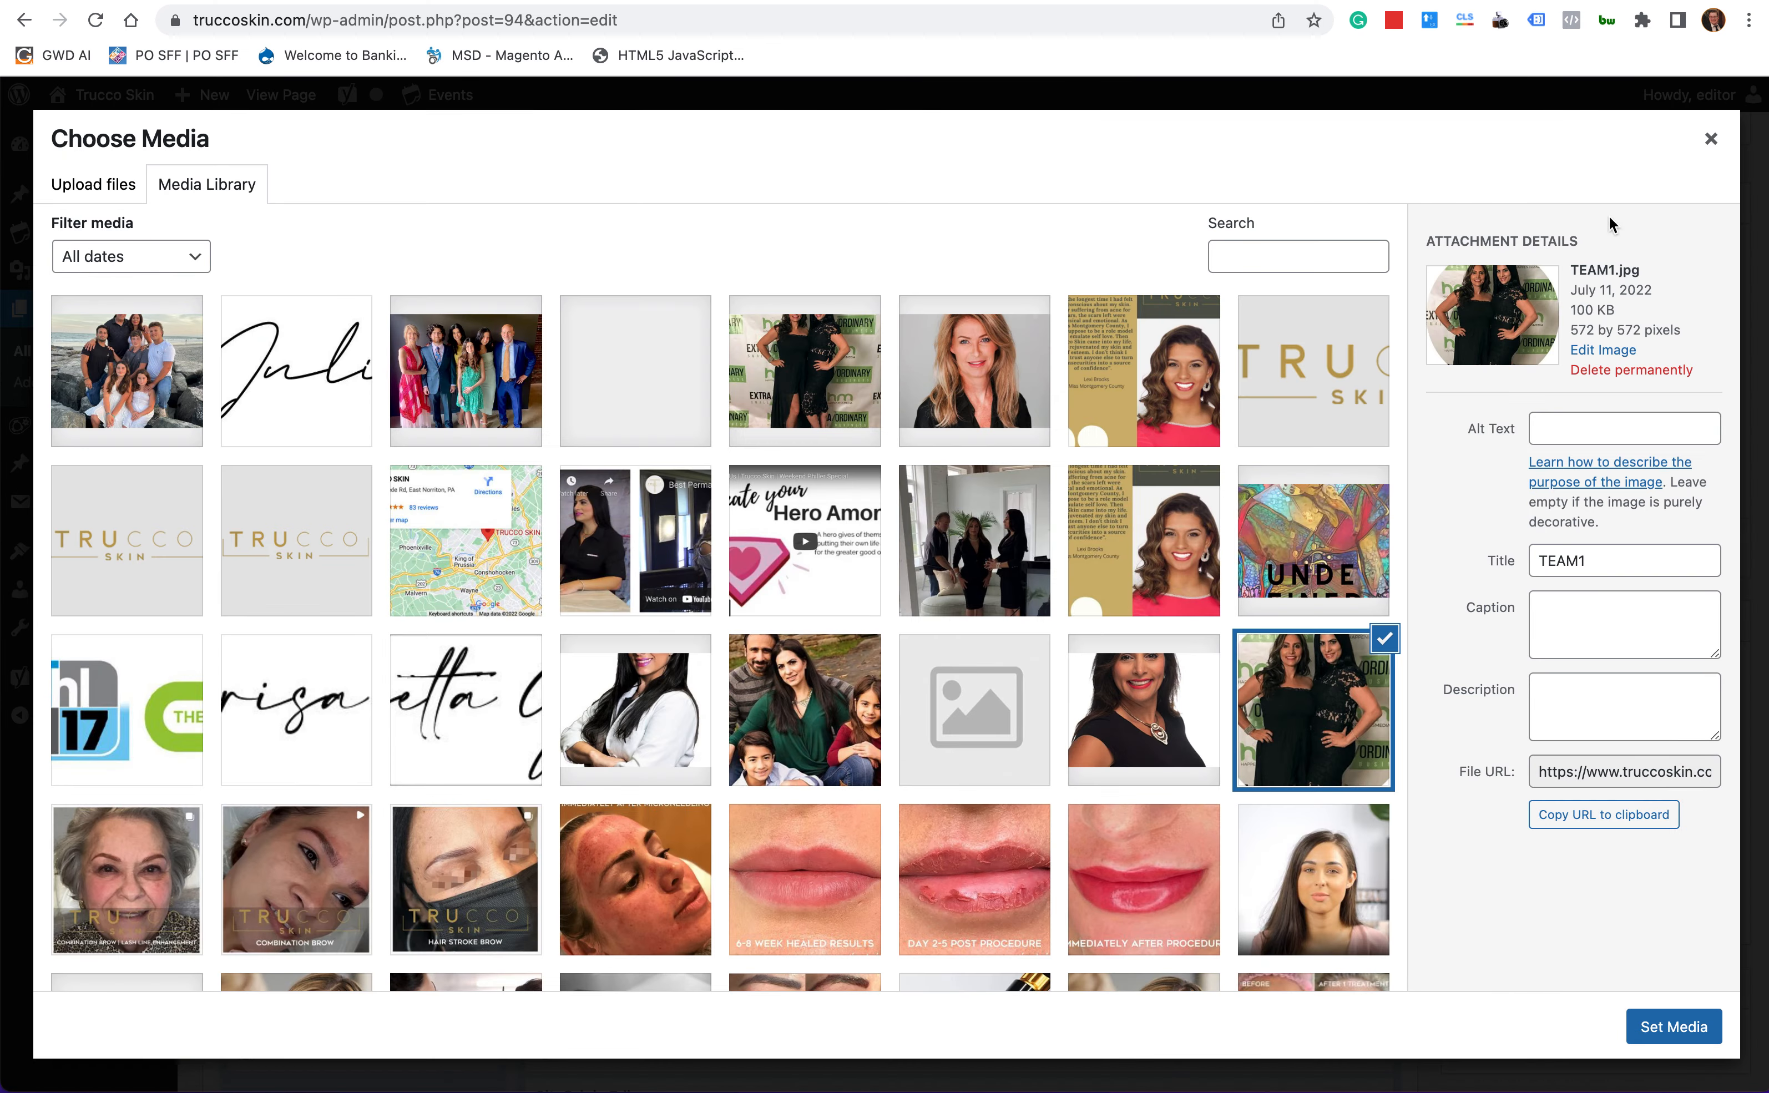
{"action": "left_click", "coordinate": [1712, 140]}
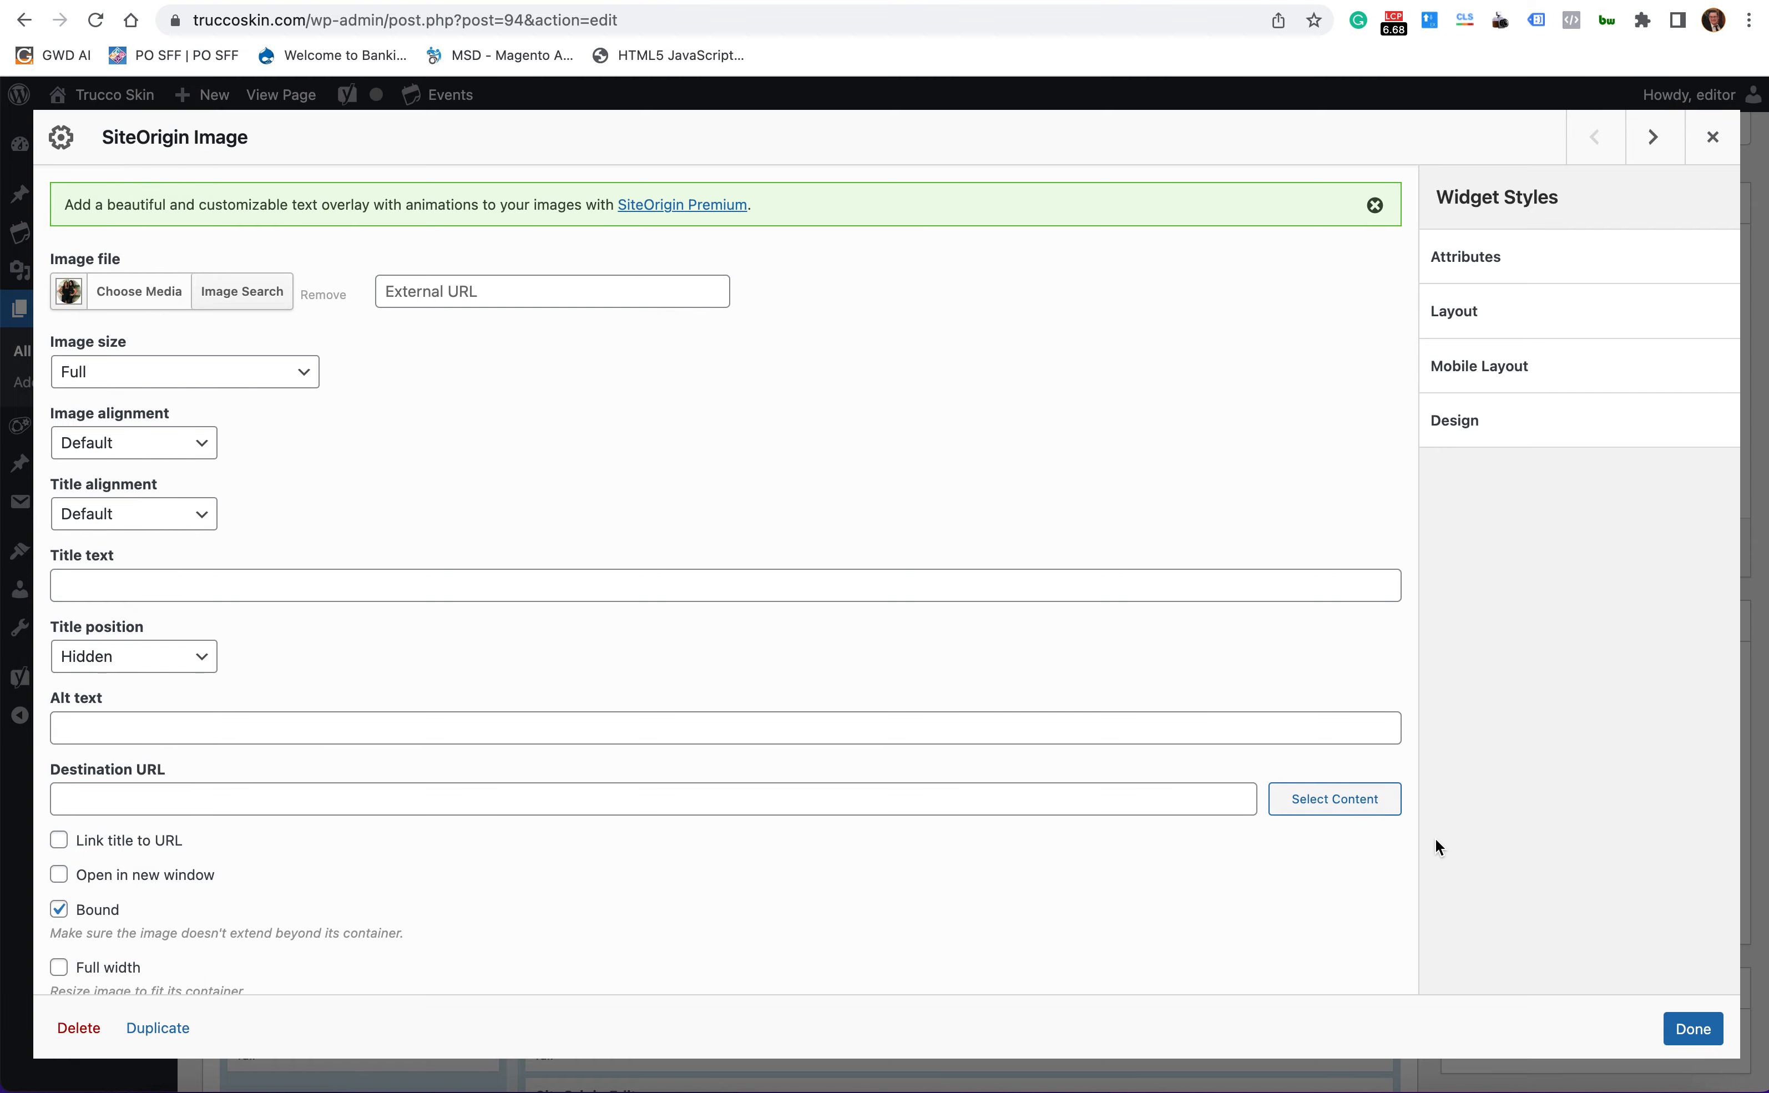
{"action": "left_click", "coordinate": [1693, 1029]}
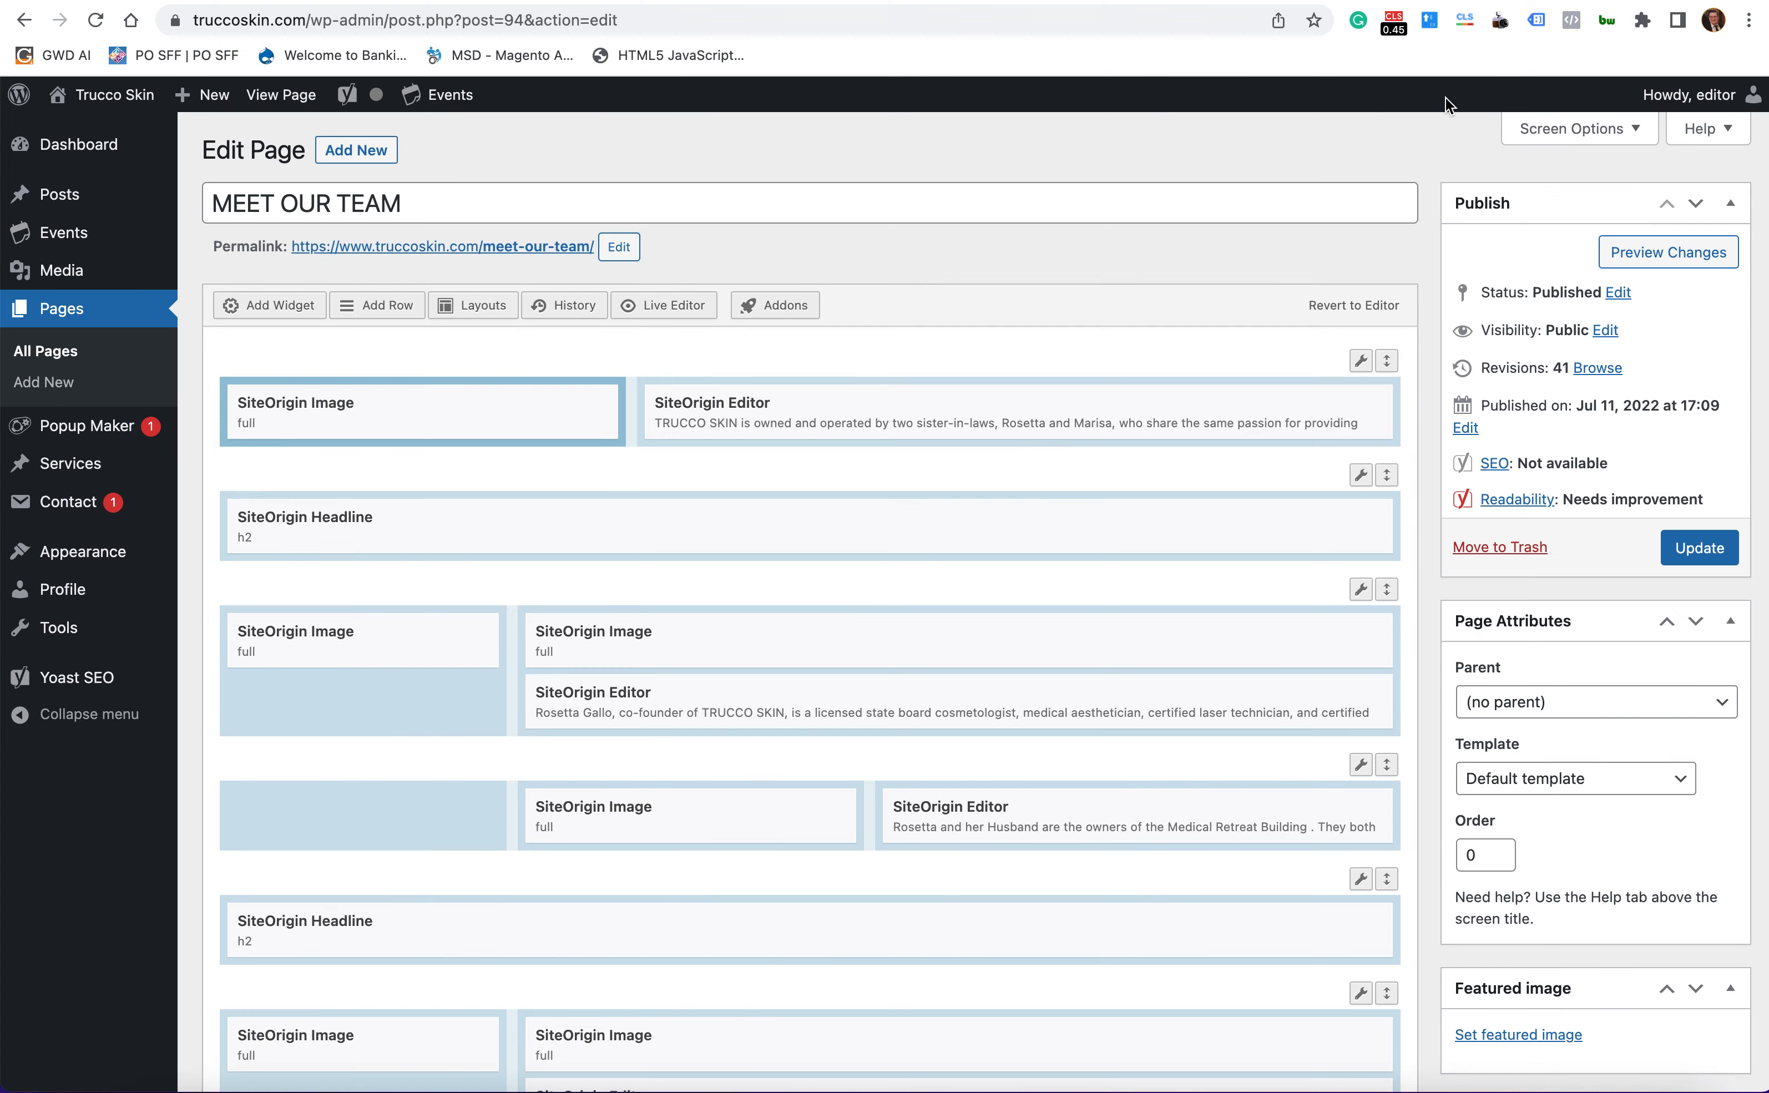
- Save the Meet Our Team page by updating it
{"action": "left_click", "coordinate": [1539, 215]}
{"action": "left_click", "coordinate": [1546, 213]}
{"action": "left_click", "coordinate": [1547, 213]}
{"action": "left_click", "coordinate": [1548, 213]}
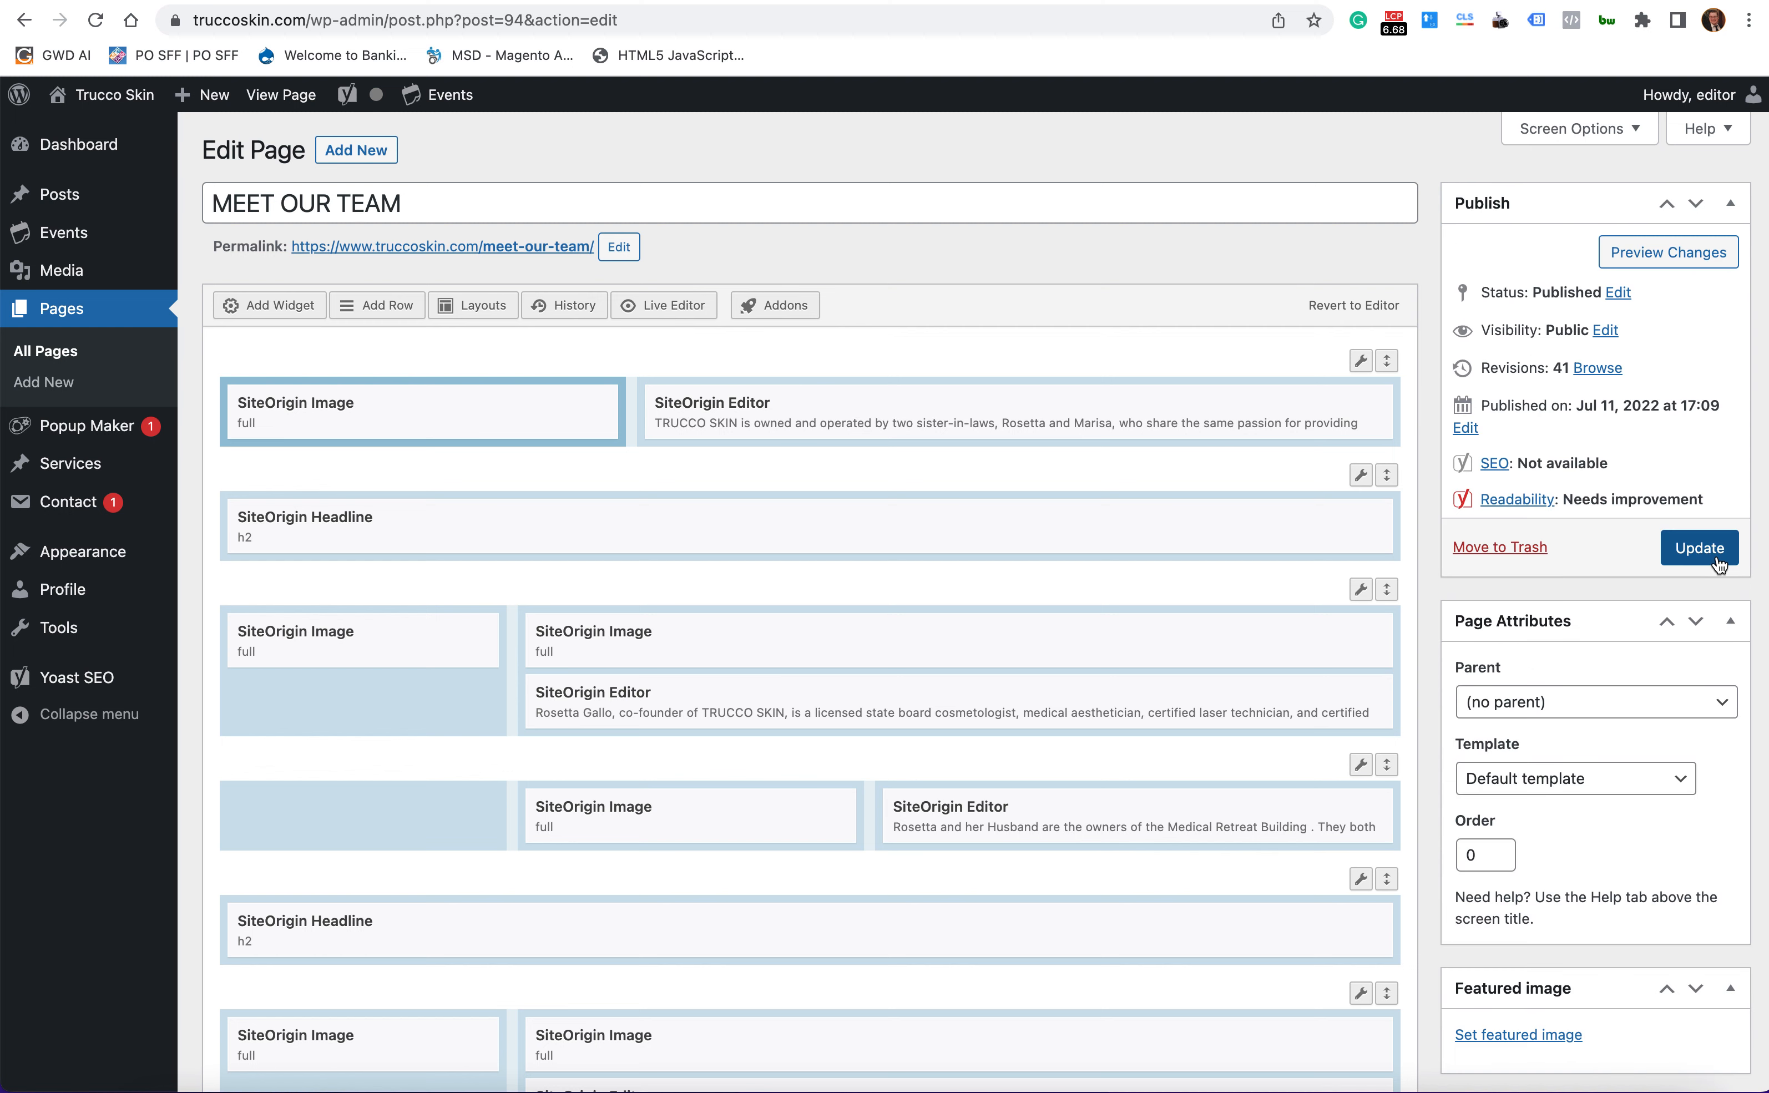
{"action": "left_click", "coordinate": [1699, 549]}
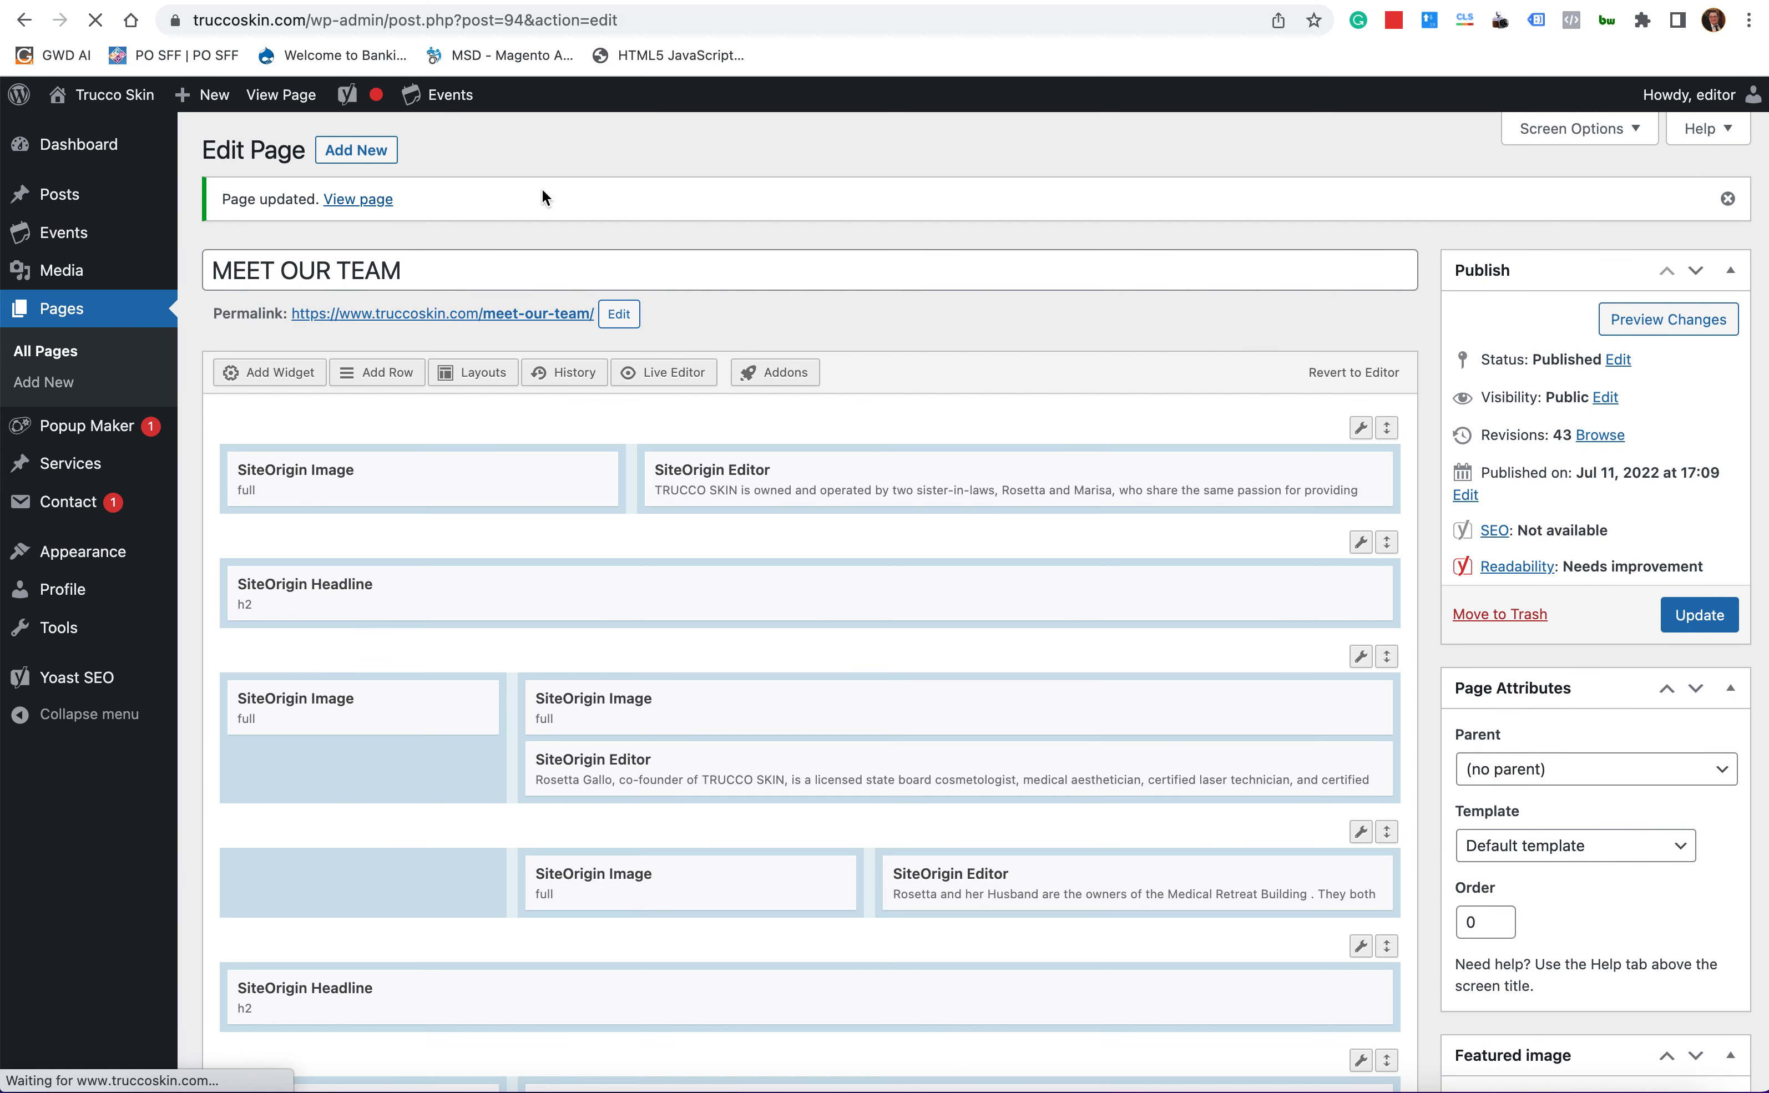
- View the updated Meet Our Team page on the live site and look through its introduction and team biographies
{"action": "left_click", "coordinate": [372, 200]}
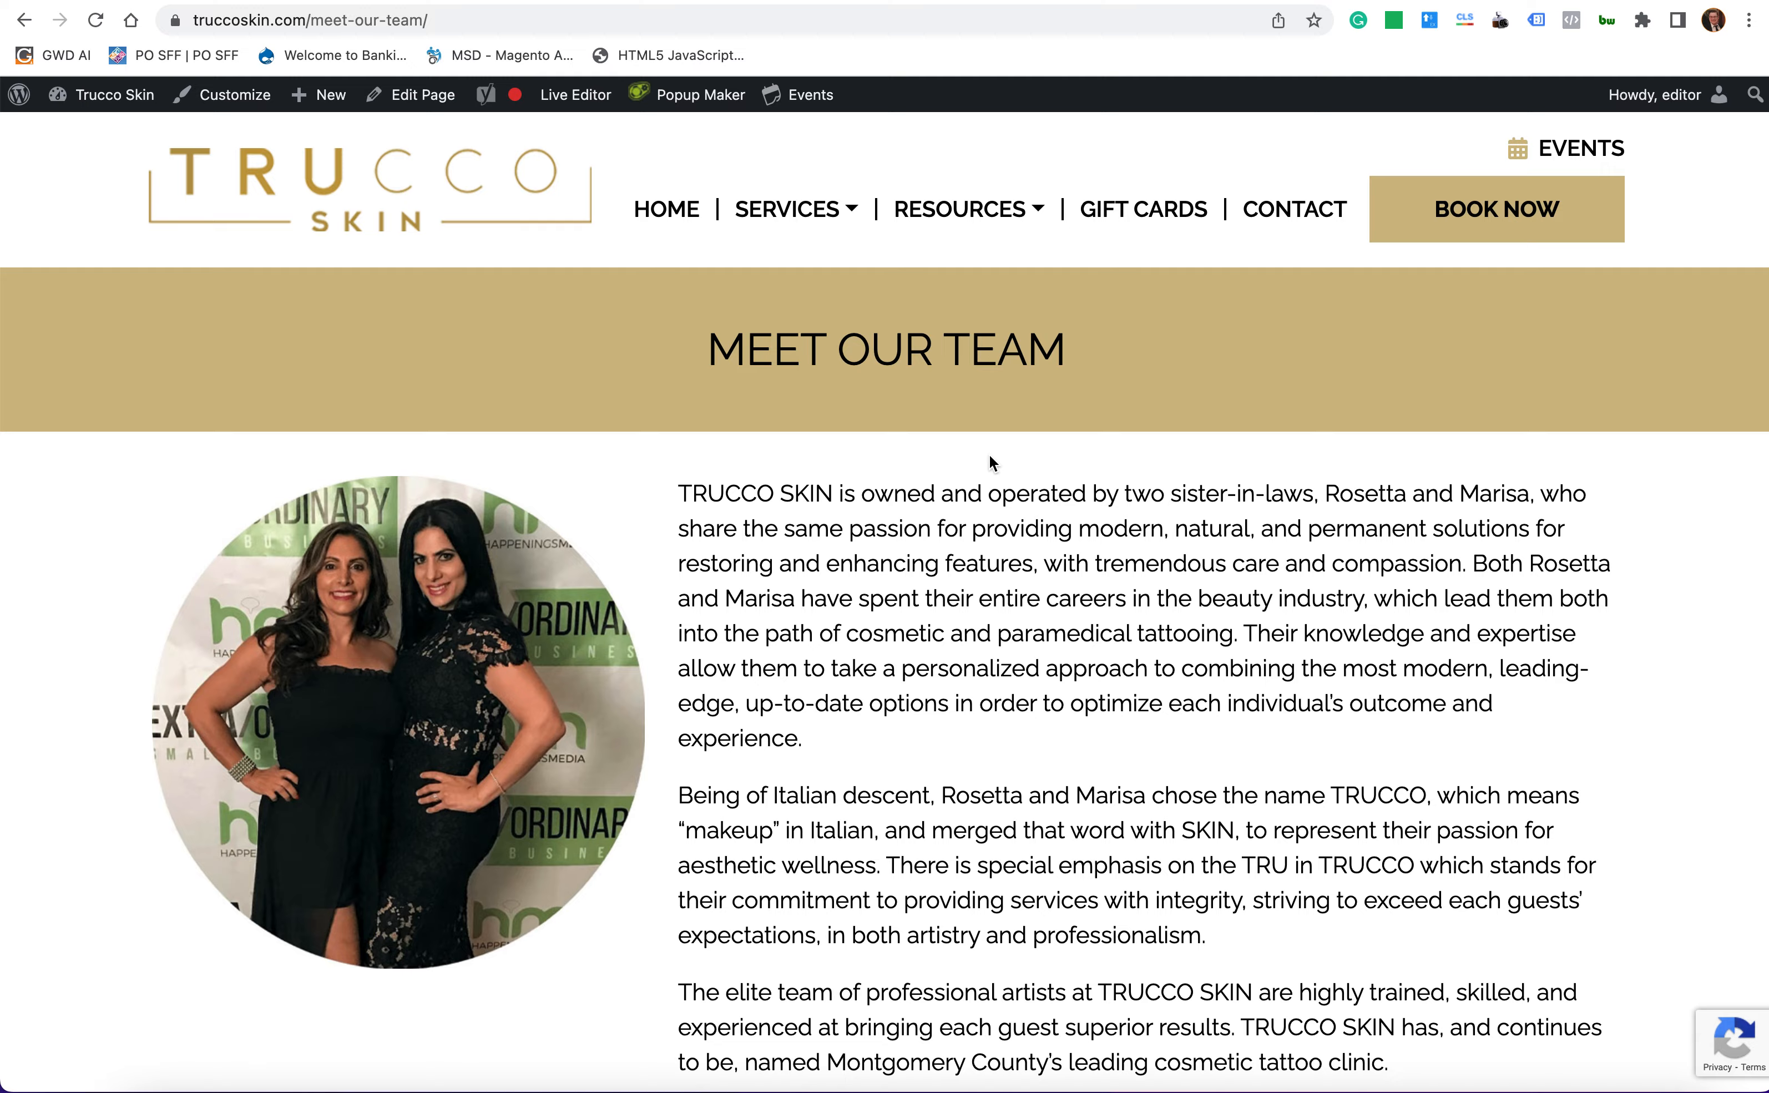
{"action": "scroll", "coordinate": [988, 462], "scroll_direction": "down", "scroll_amount": 10}
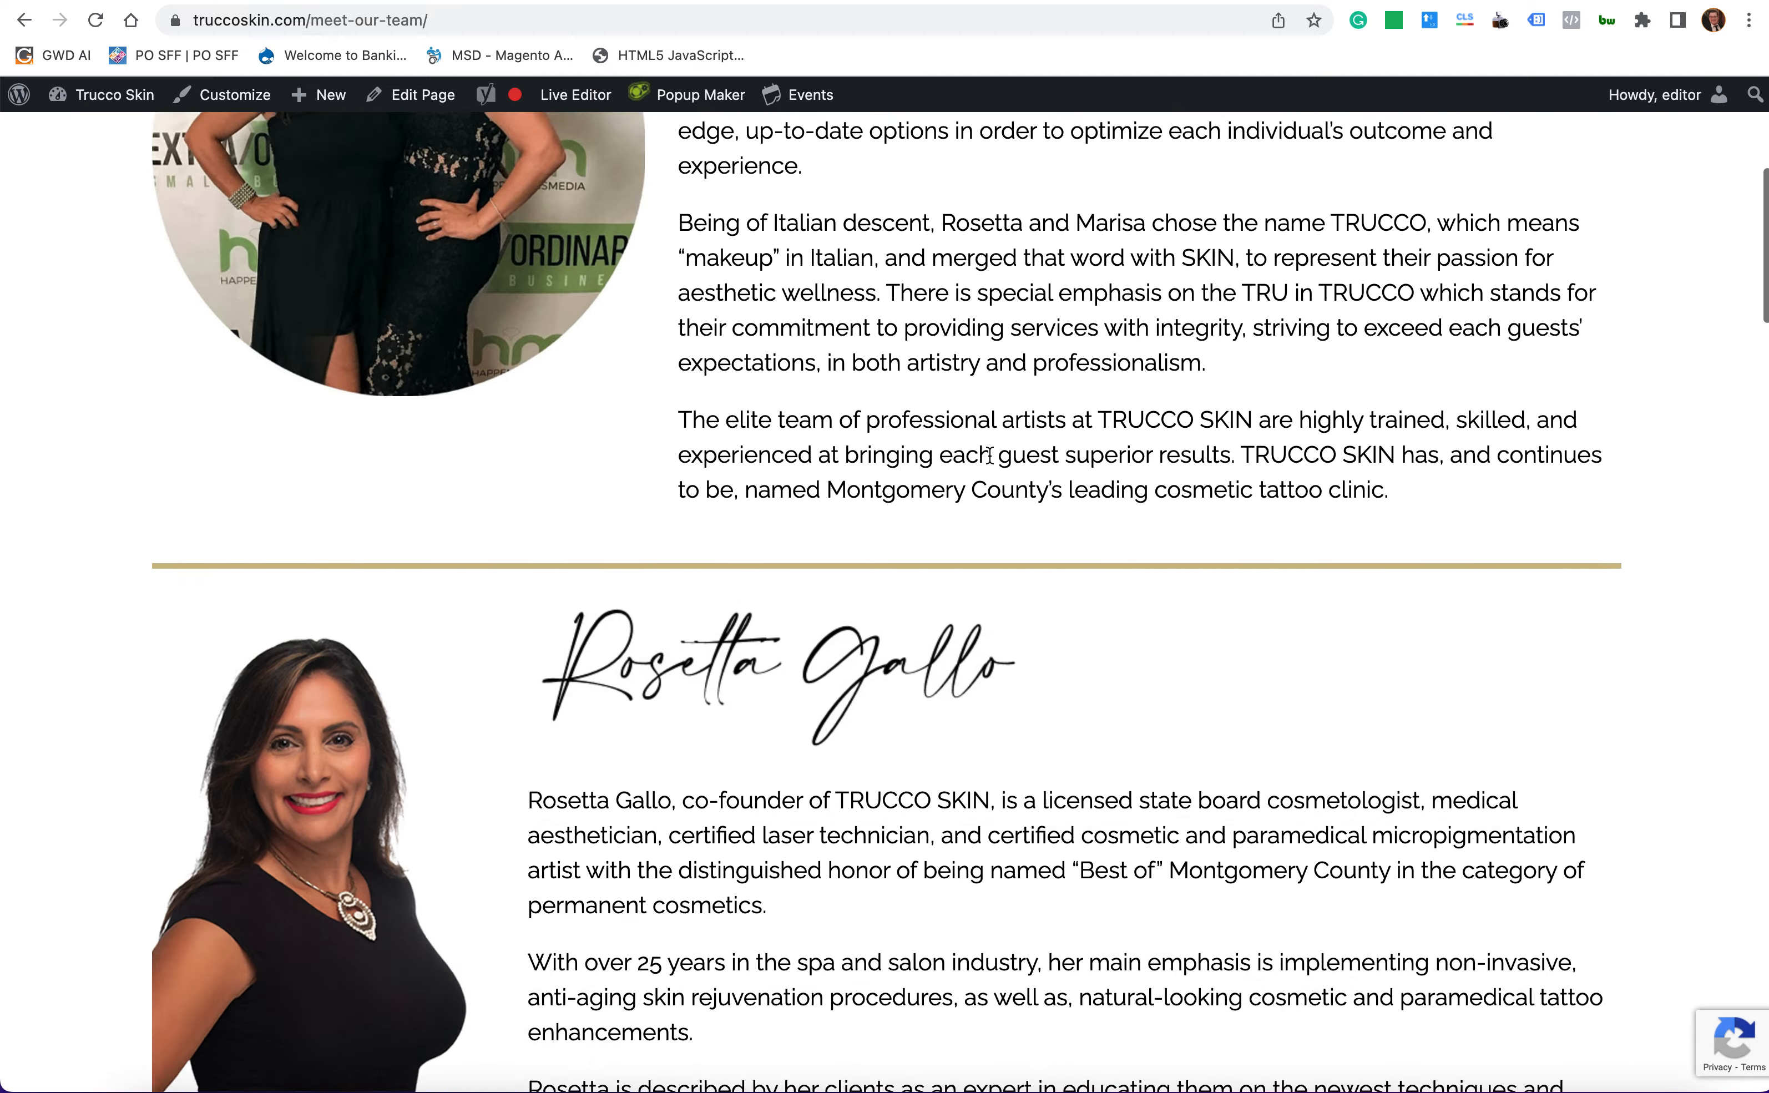
{"action": "scroll", "coordinate": [988, 455], "scroll_direction": "down", "scroll_amount": 15}
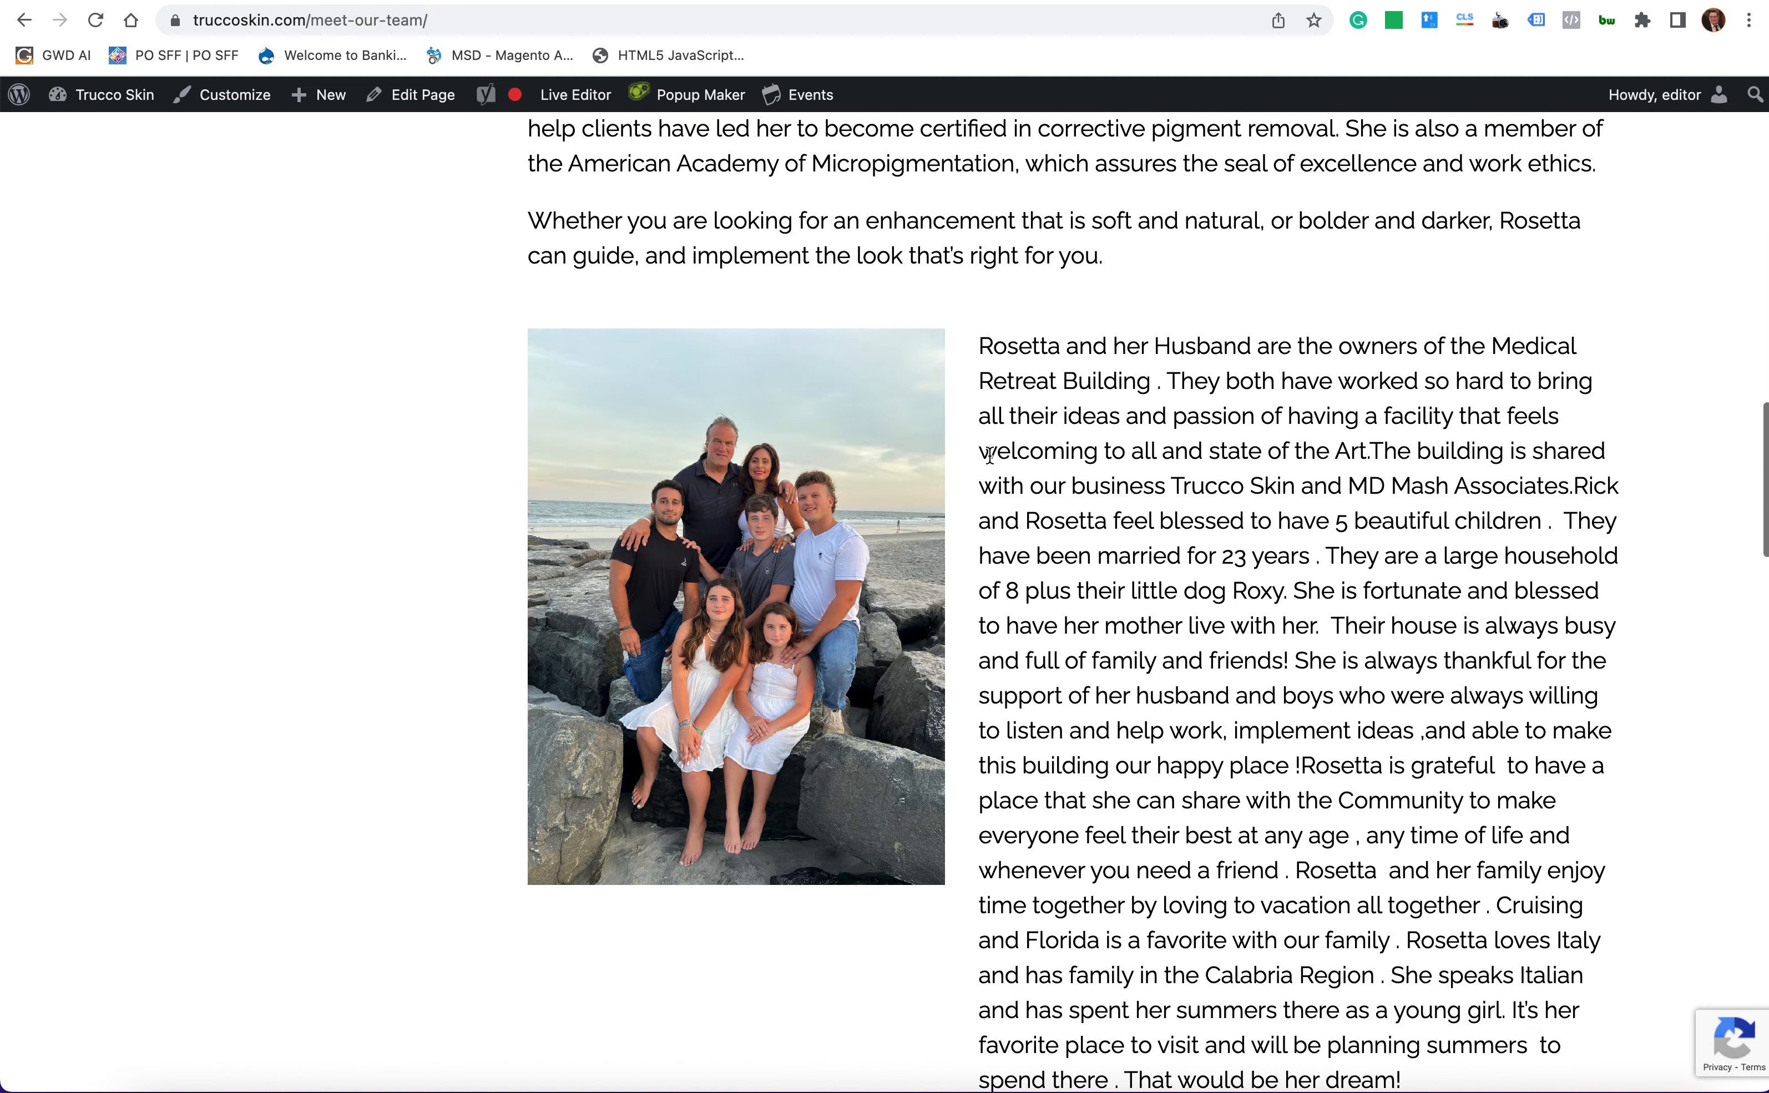
{"action": "scroll", "coordinate": [988, 454], "scroll_direction": "down", "scroll_amount": 7}
{"action": "scroll", "coordinate": [989, 455], "scroll_direction": "up", "scroll_amount": 20}
{"action": "scroll", "coordinate": [988, 453], "scroll_direction": "up", "scroll_amount": 10}
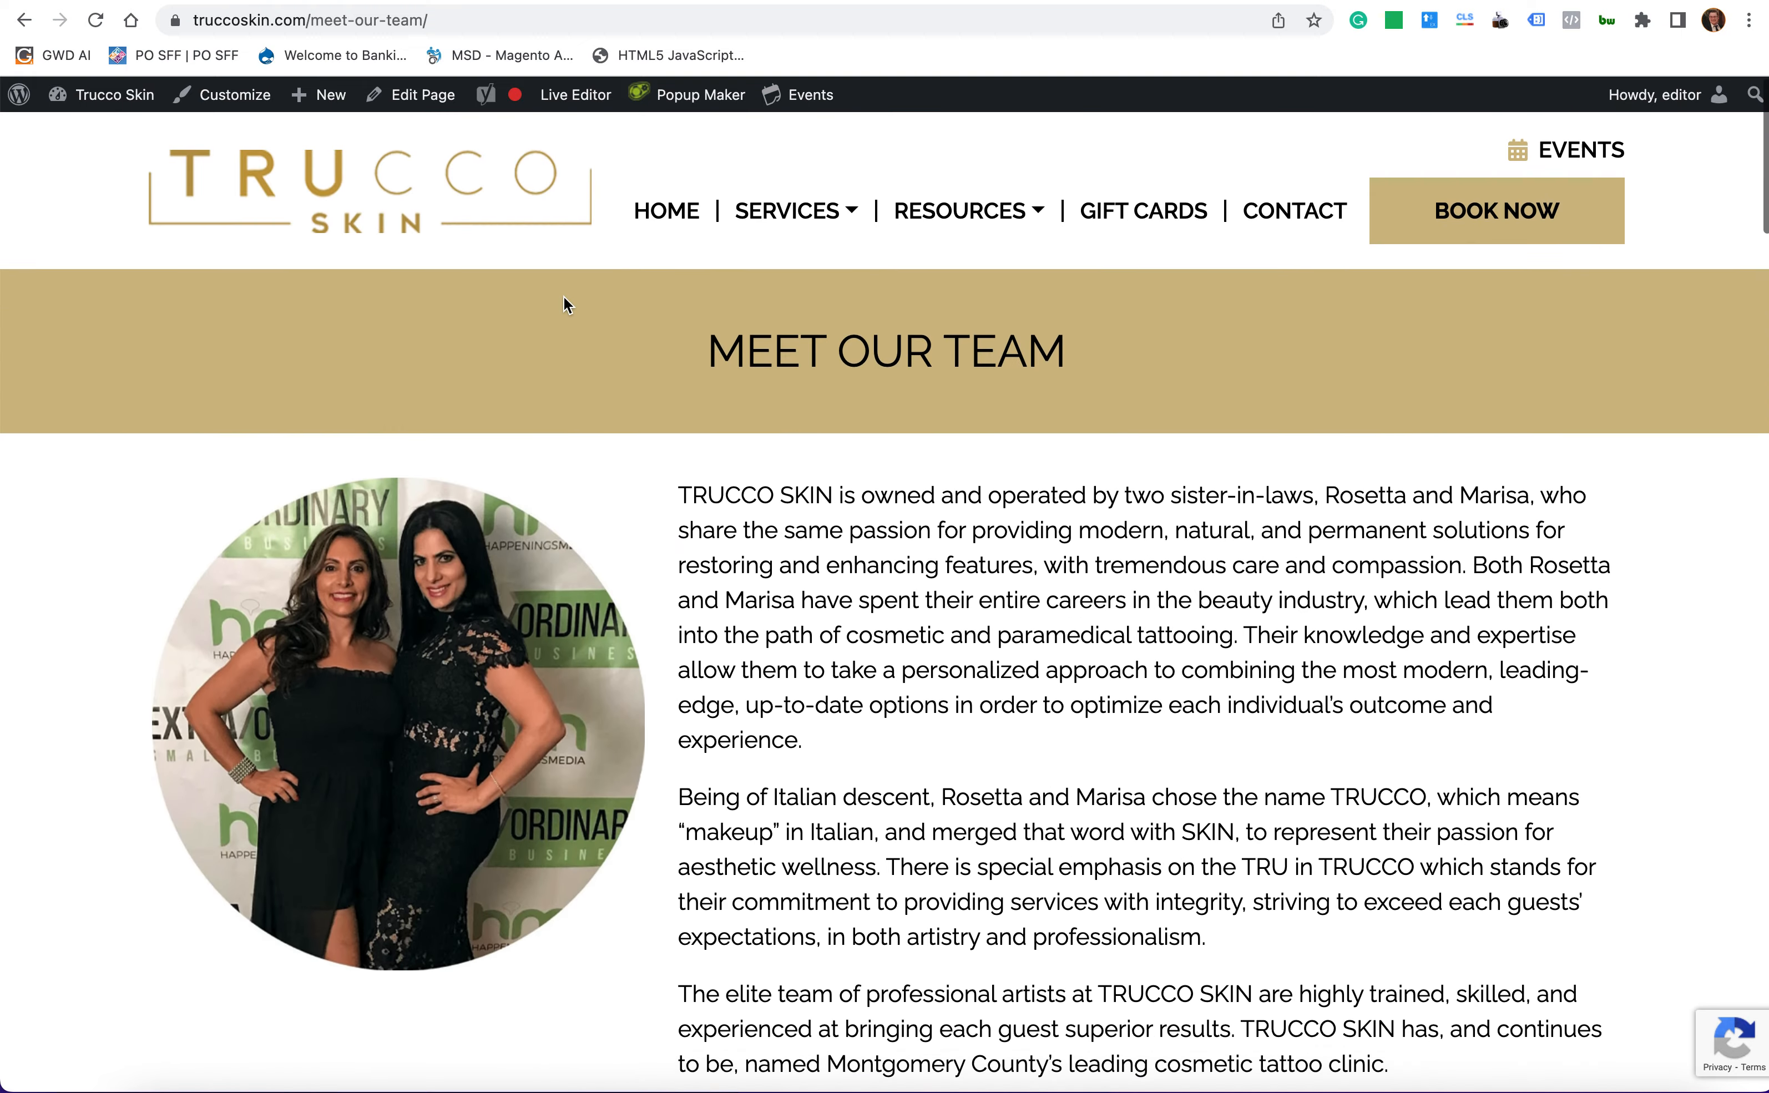
- Open the Meet Our Team page in the Live Editor, view the first co-founder's biography widget, close it and update the page
{"action": "left_click", "coordinate": [577, 102]}
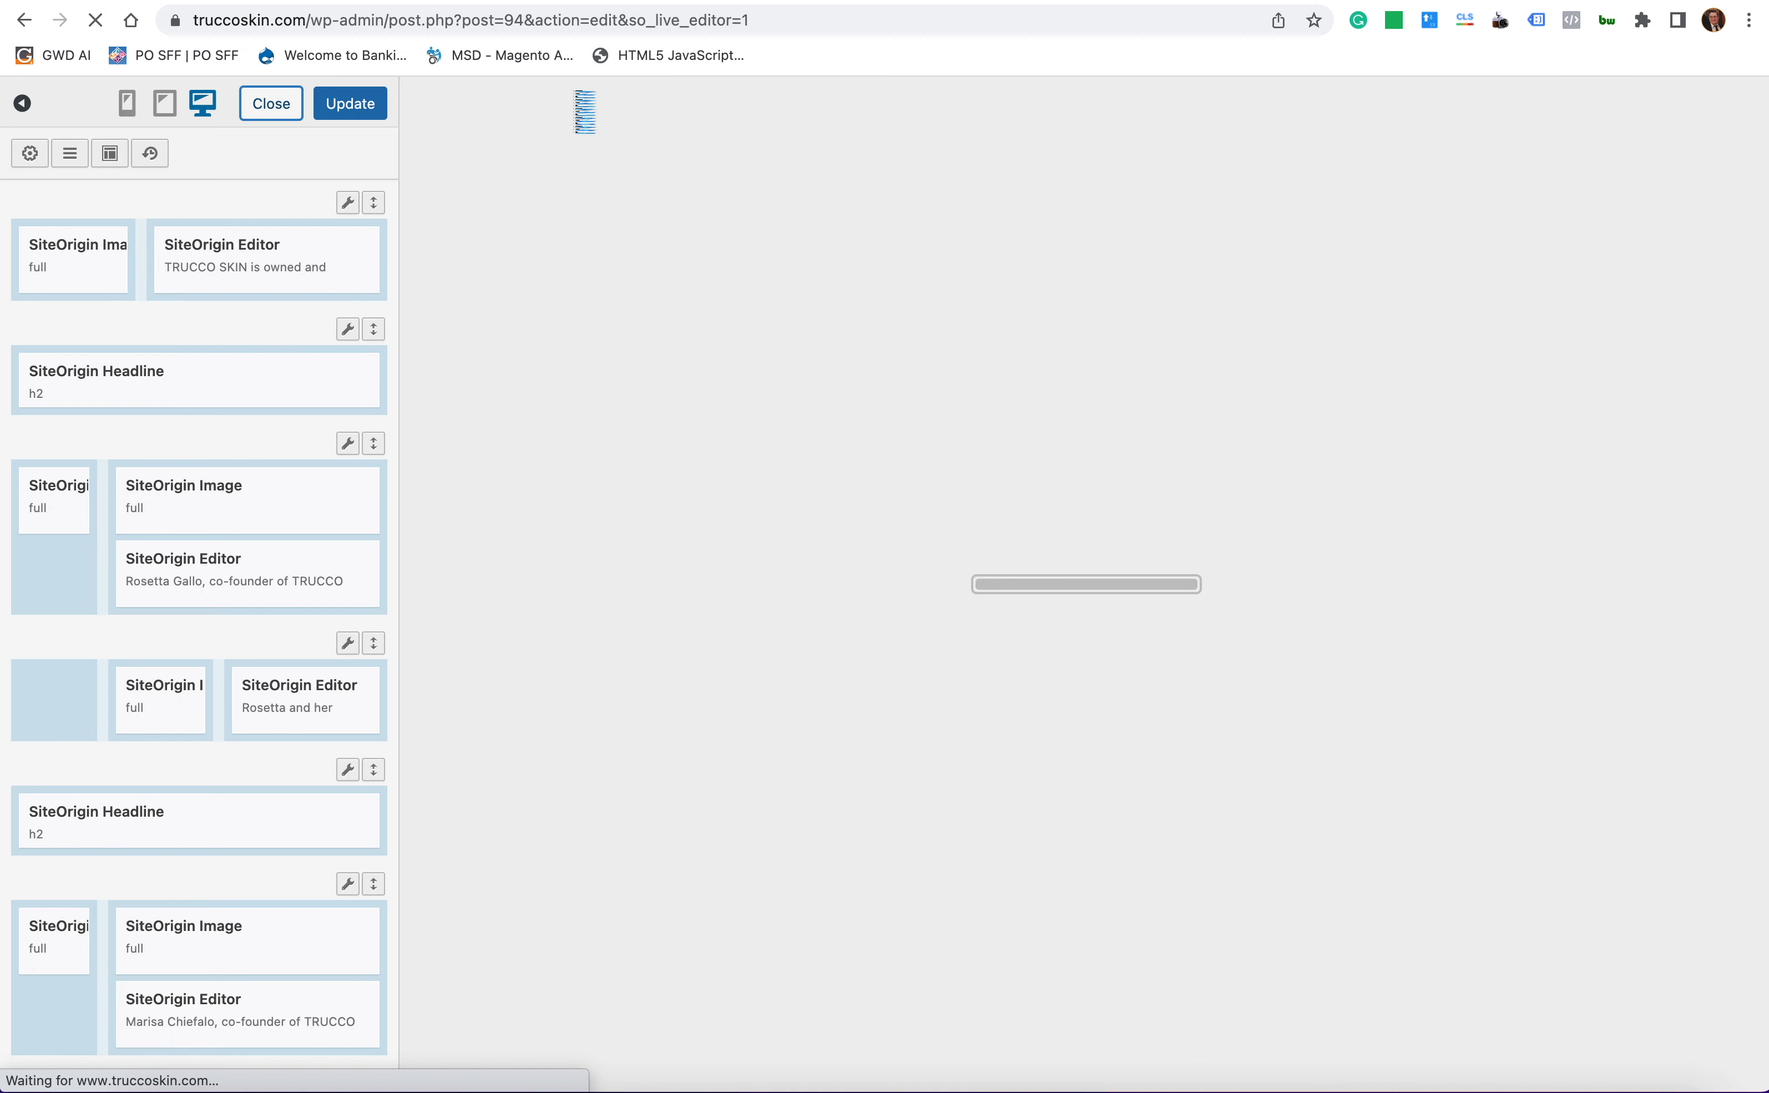
{"action": "scroll", "coordinate": [1106, 259], "scroll_direction": "down", "scroll_amount": 10}
{"action": "left_click", "coordinate": [1056, 485]}
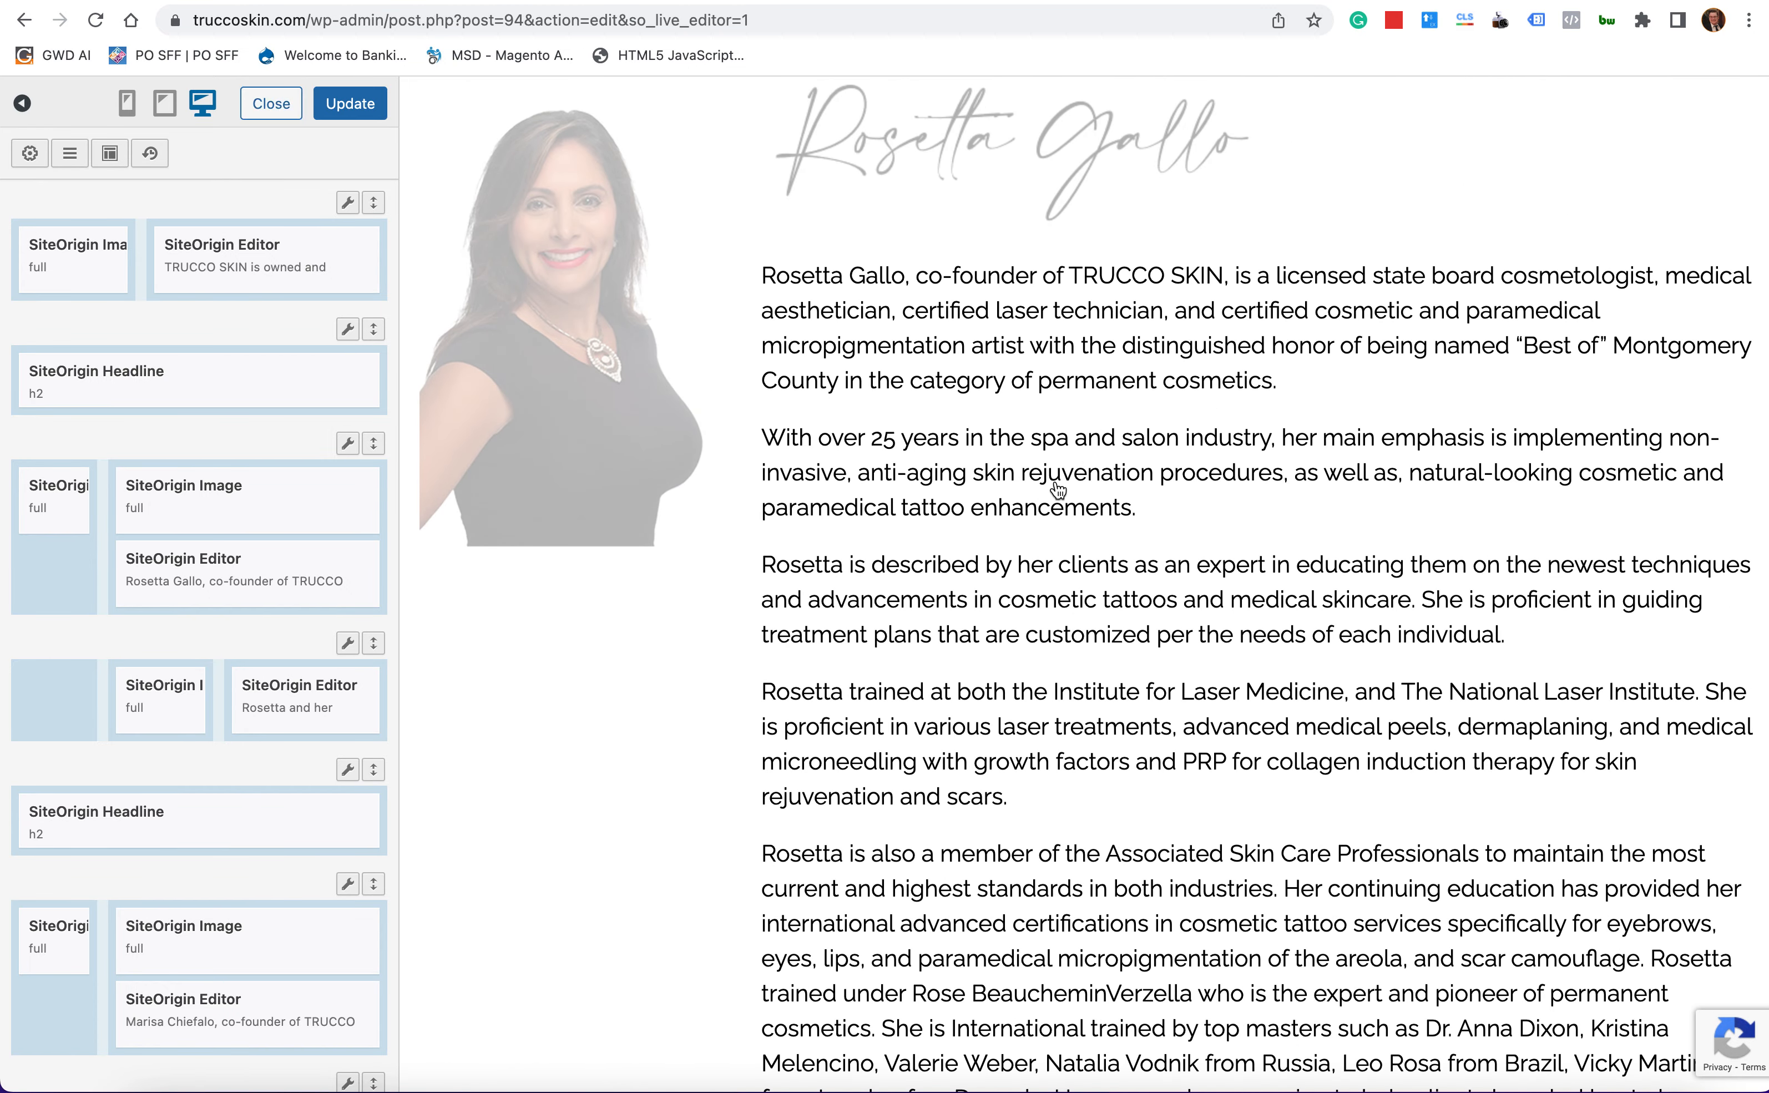
{"action": "left_click", "coordinate": [1057, 490]}
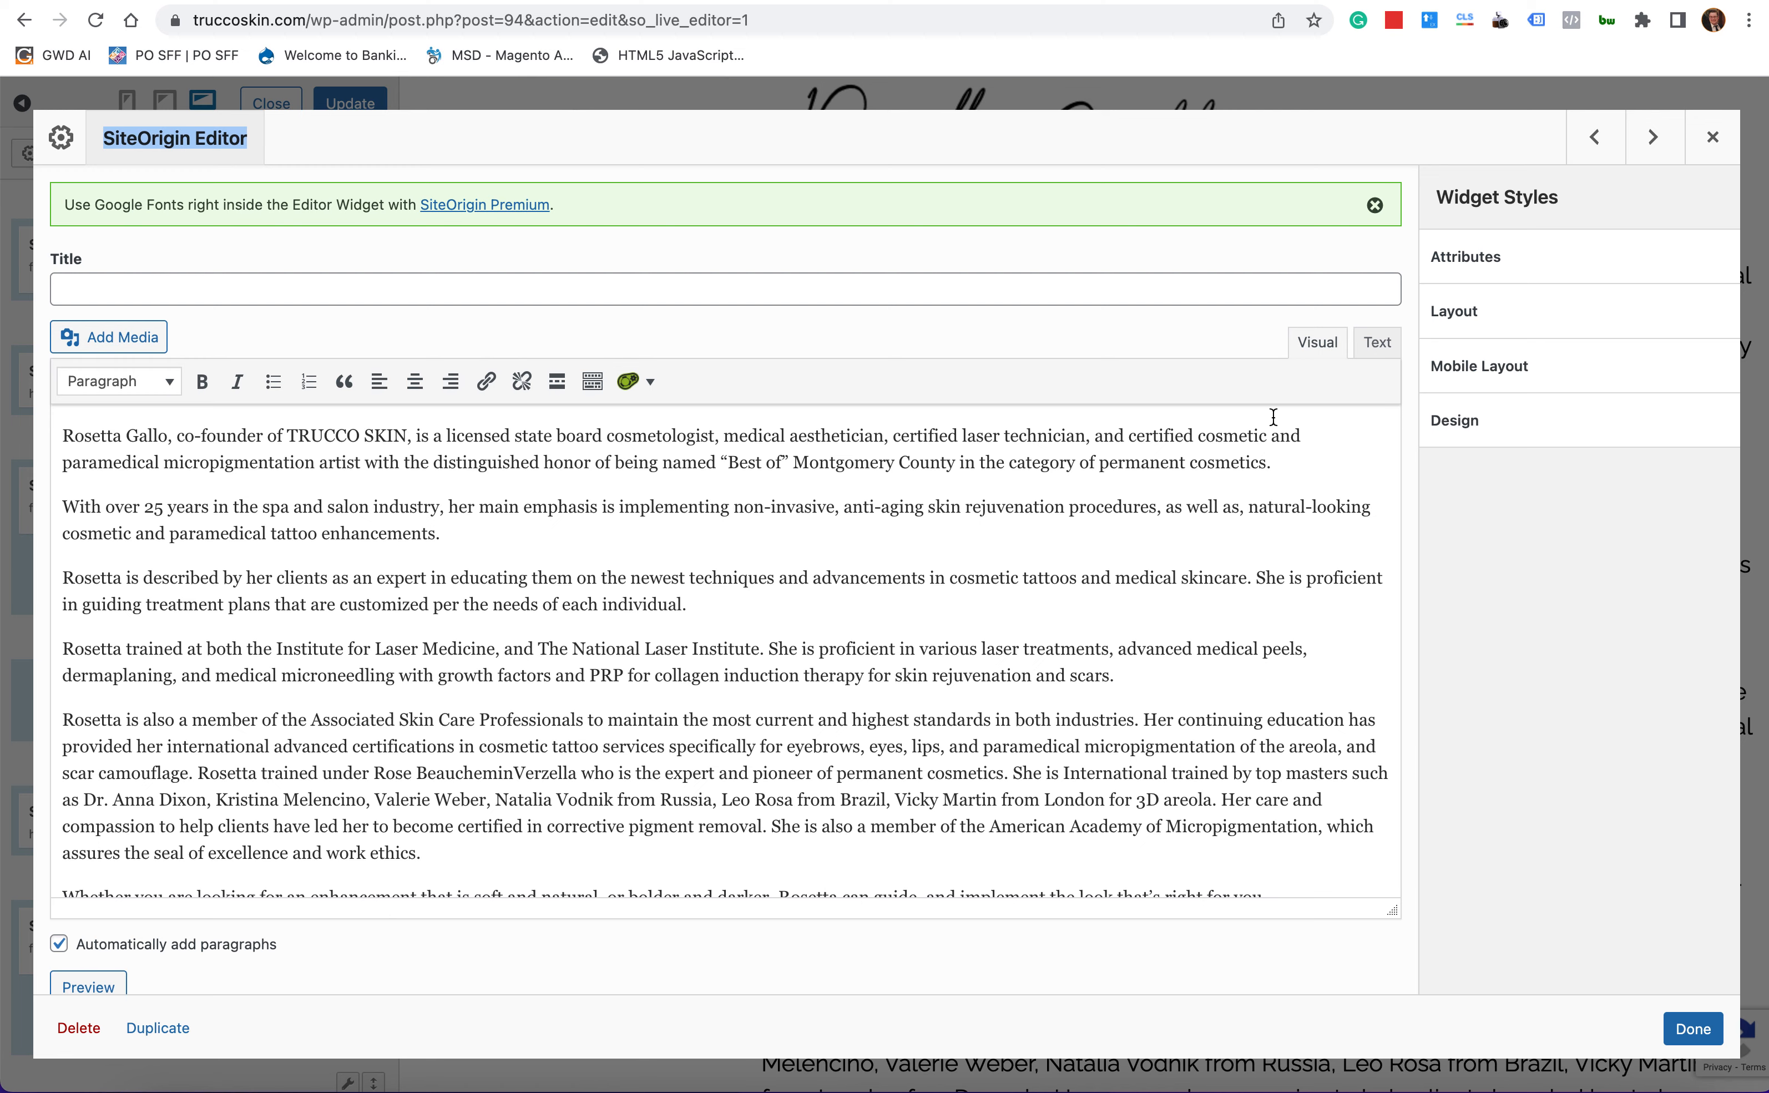
{"action": "scroll", "coordinate": [689, 563], "scroll_direction": "down", "scroll_amount": 1}
{"action": "scroll", "coordinate": [690, 563], "scroll_direction": "up", "scroll_amount": 1}
{"action": "left_click", "coordinate": [1712, 136]}
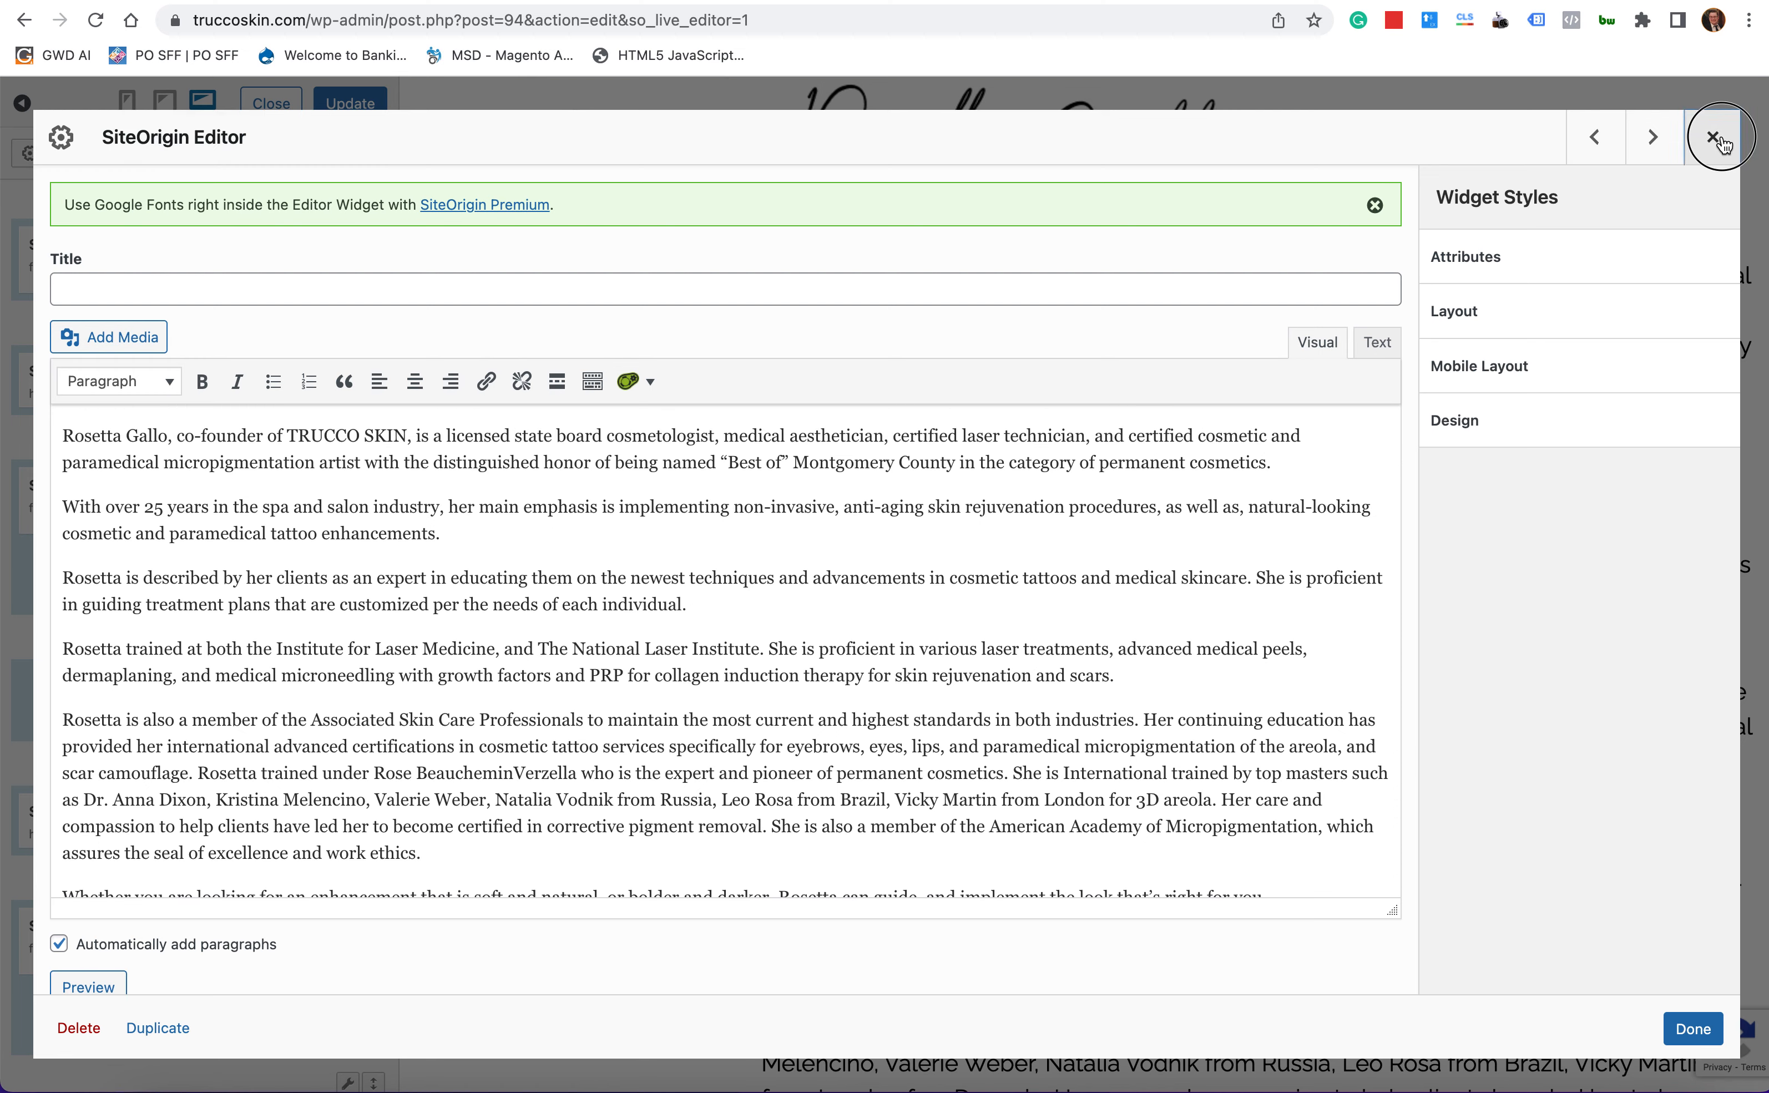
{"action": "left_click", "coordinate": [356, 104]}
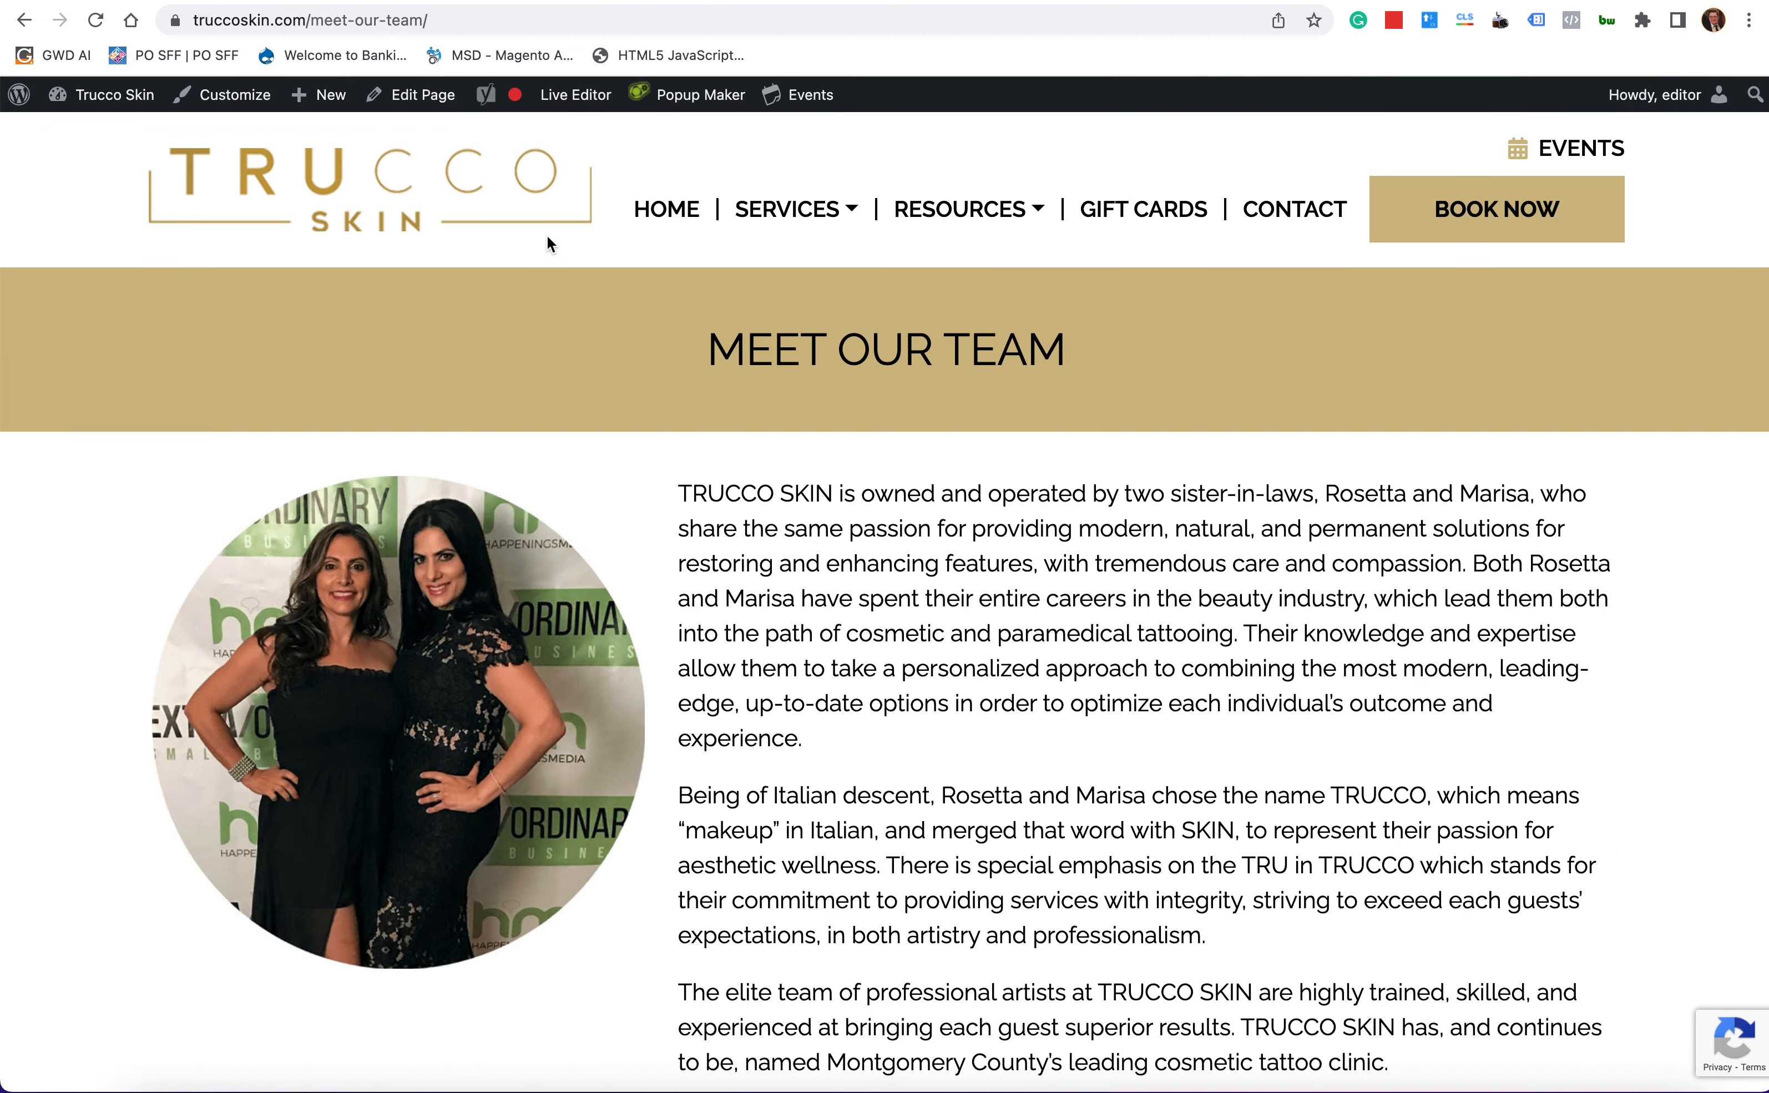
- Go to the live Eyebrows service page and open it in the Live Editor to examine its sections
{"action": "mouse_move", "coordinate": [849, 212]}
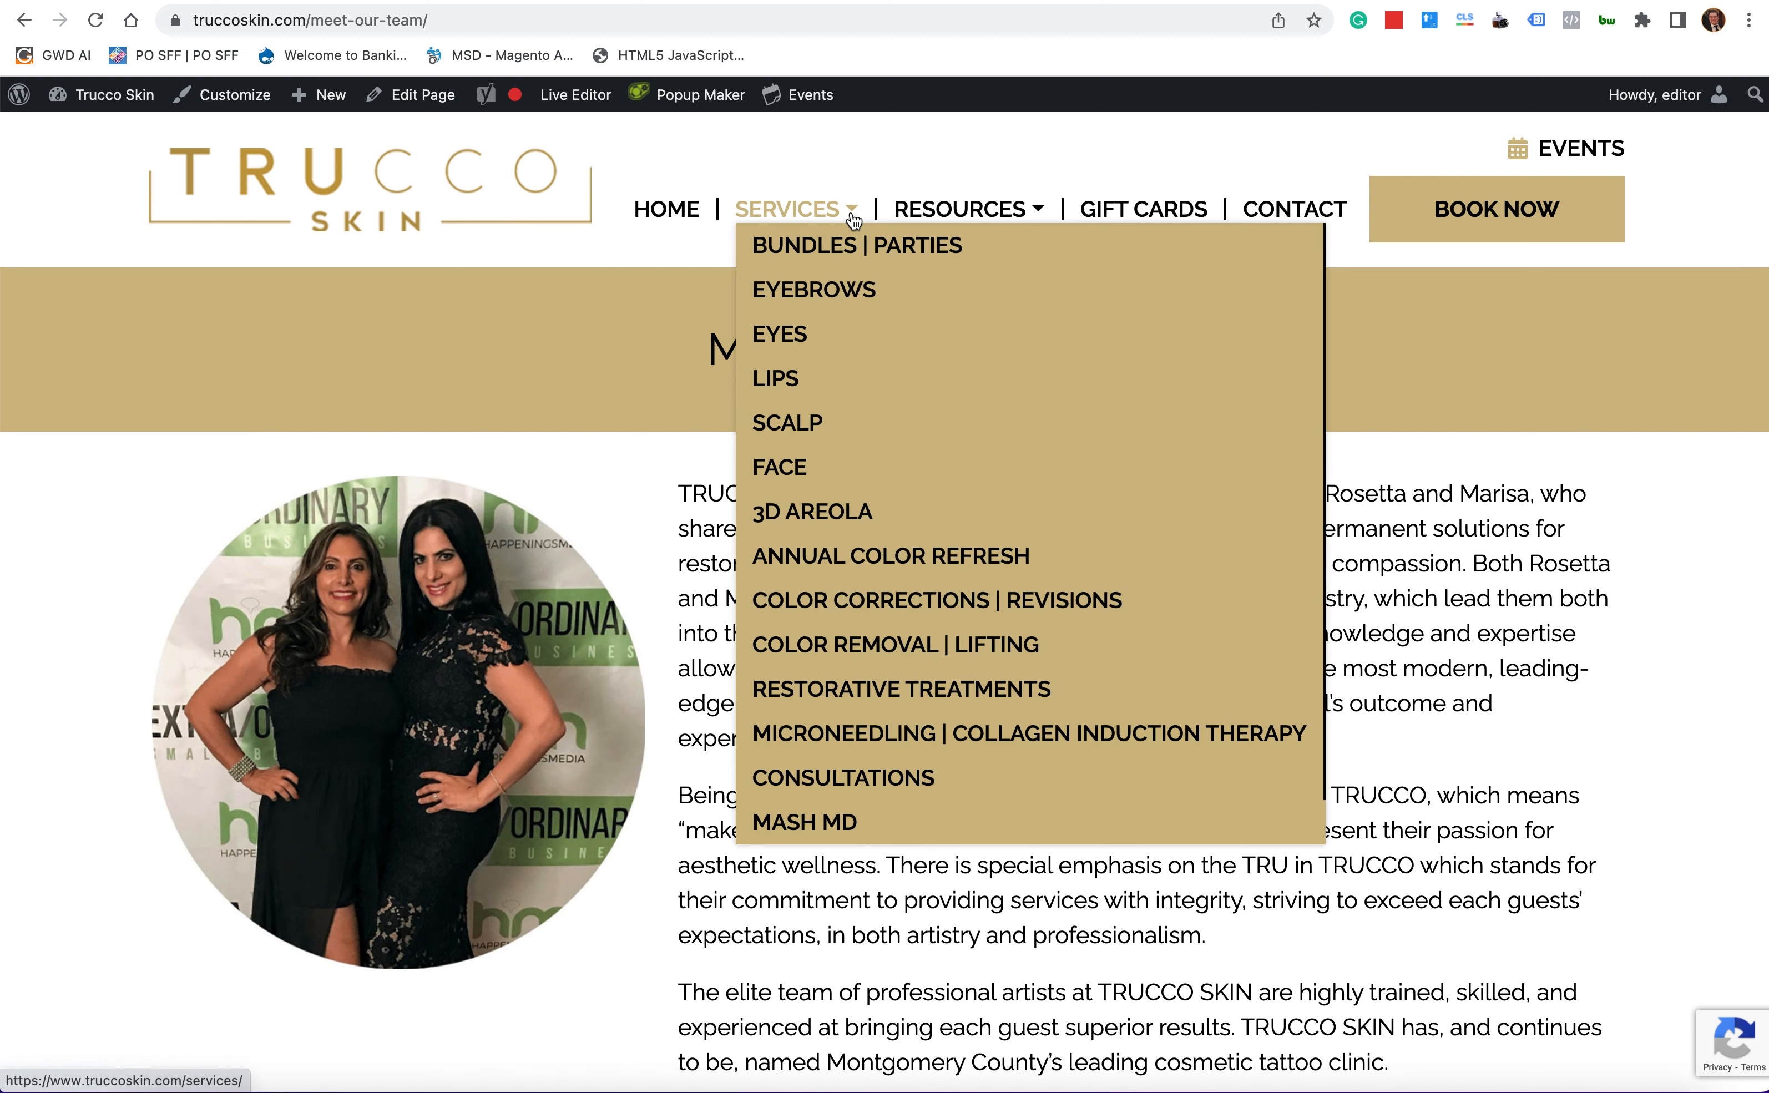
{"action": "left_click", "coordinate": [821, 287]}
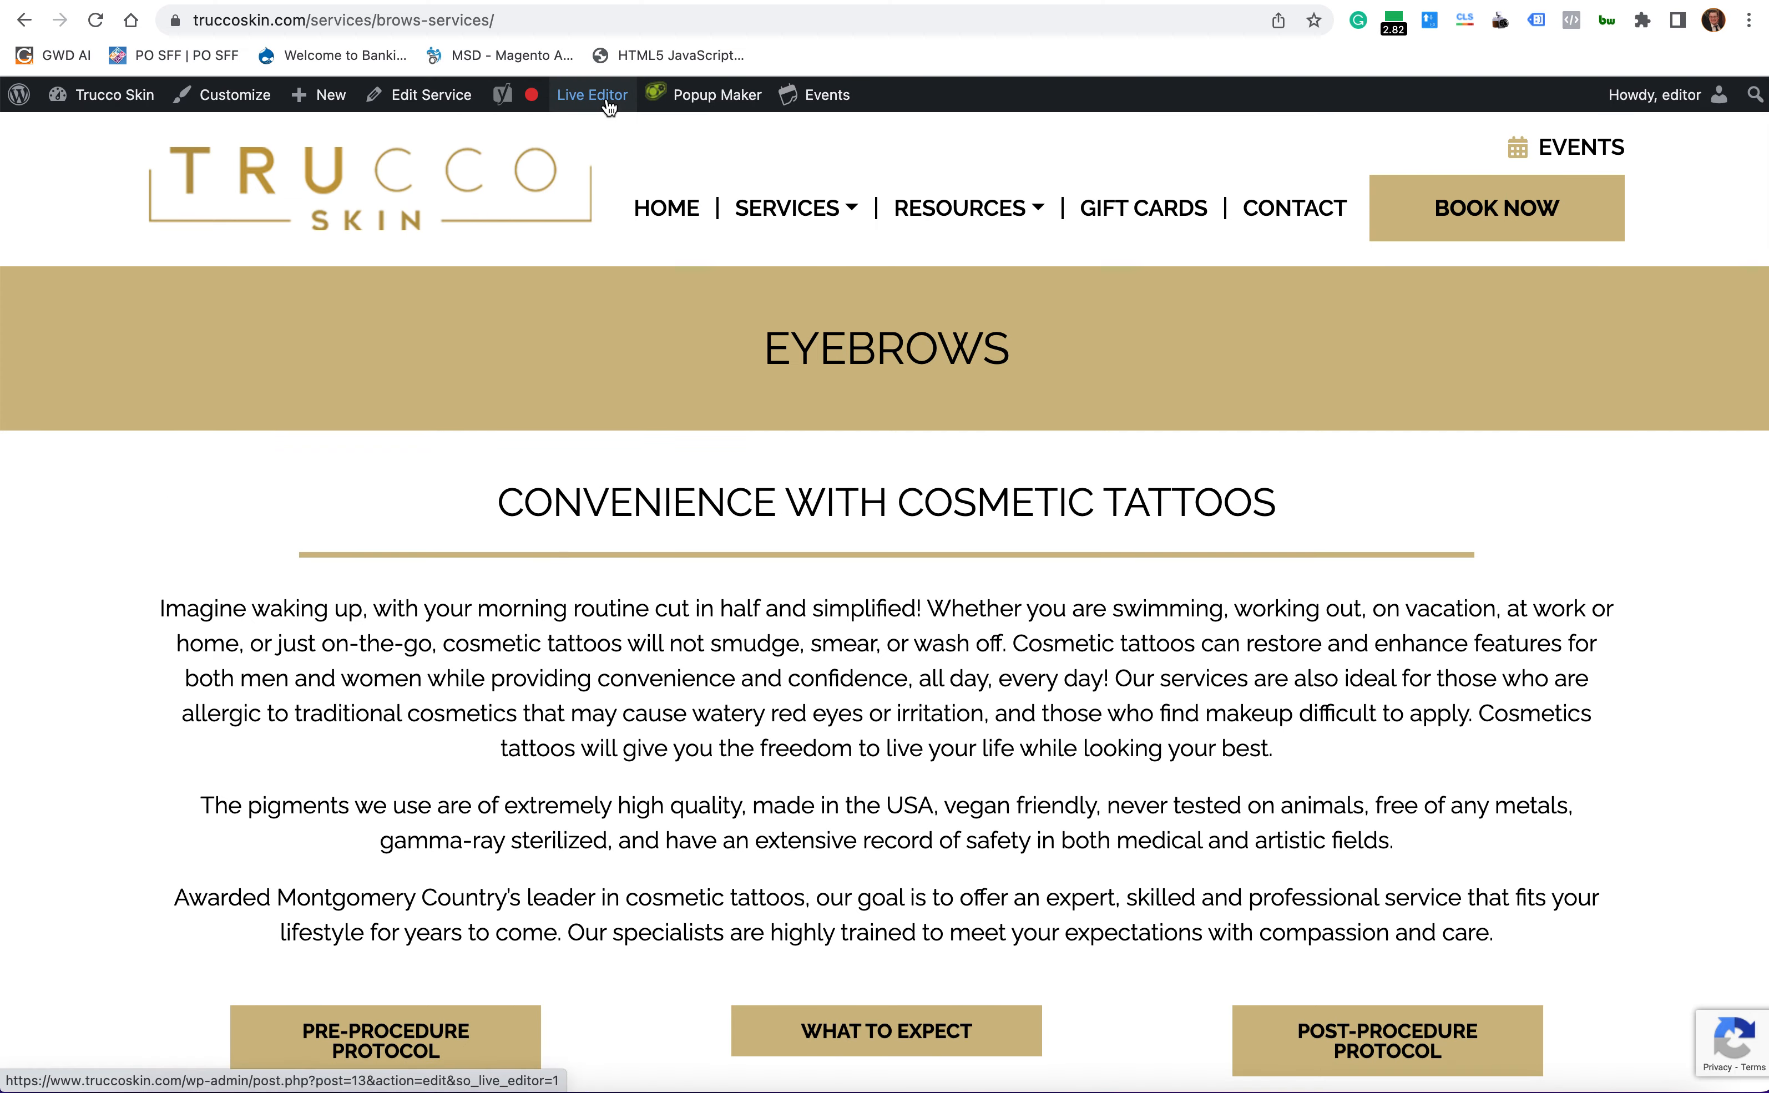
{"action": "scroll", "coordinate": [820, 531], "scroll_direction": "down", "scroll_amount": 8}
{"action": "scroll", "coordinate": [734, 442], "scroll_direction": "up", "scroll_amount": 8}
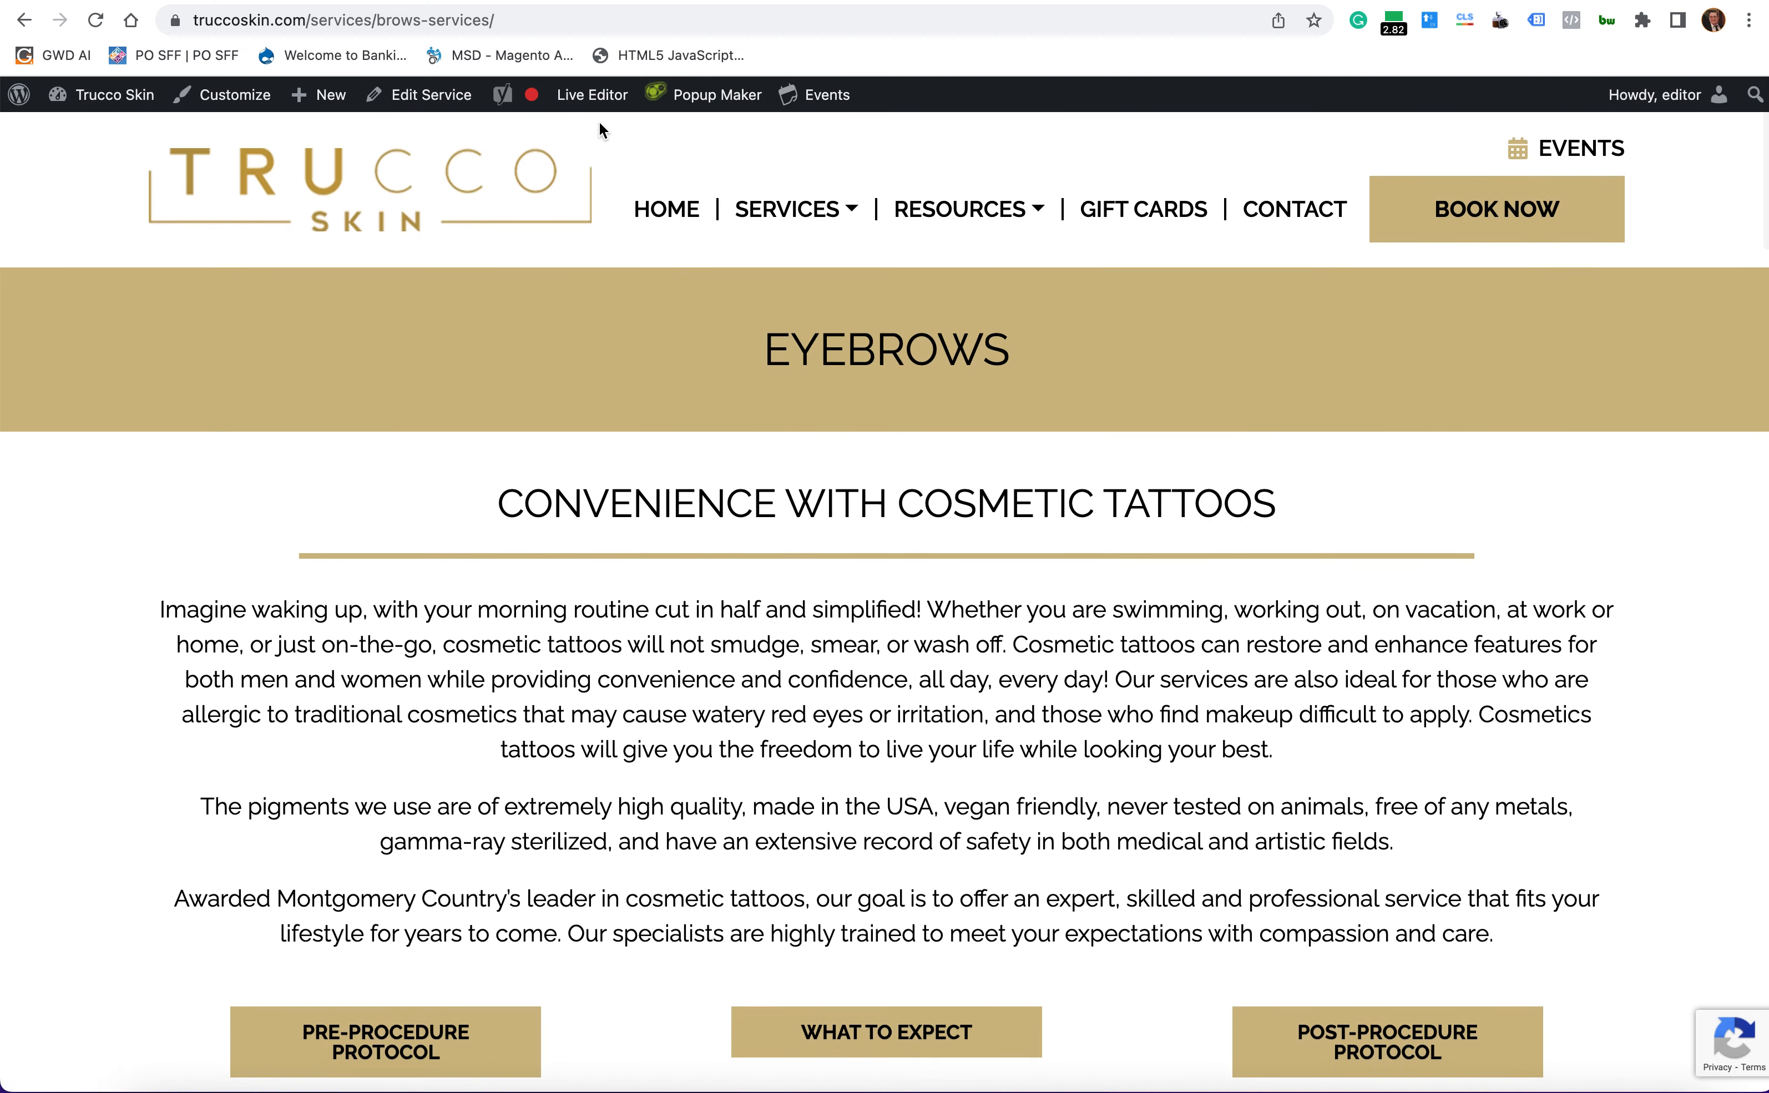
{"action": "left_click", "coordinate": [599, 108]}
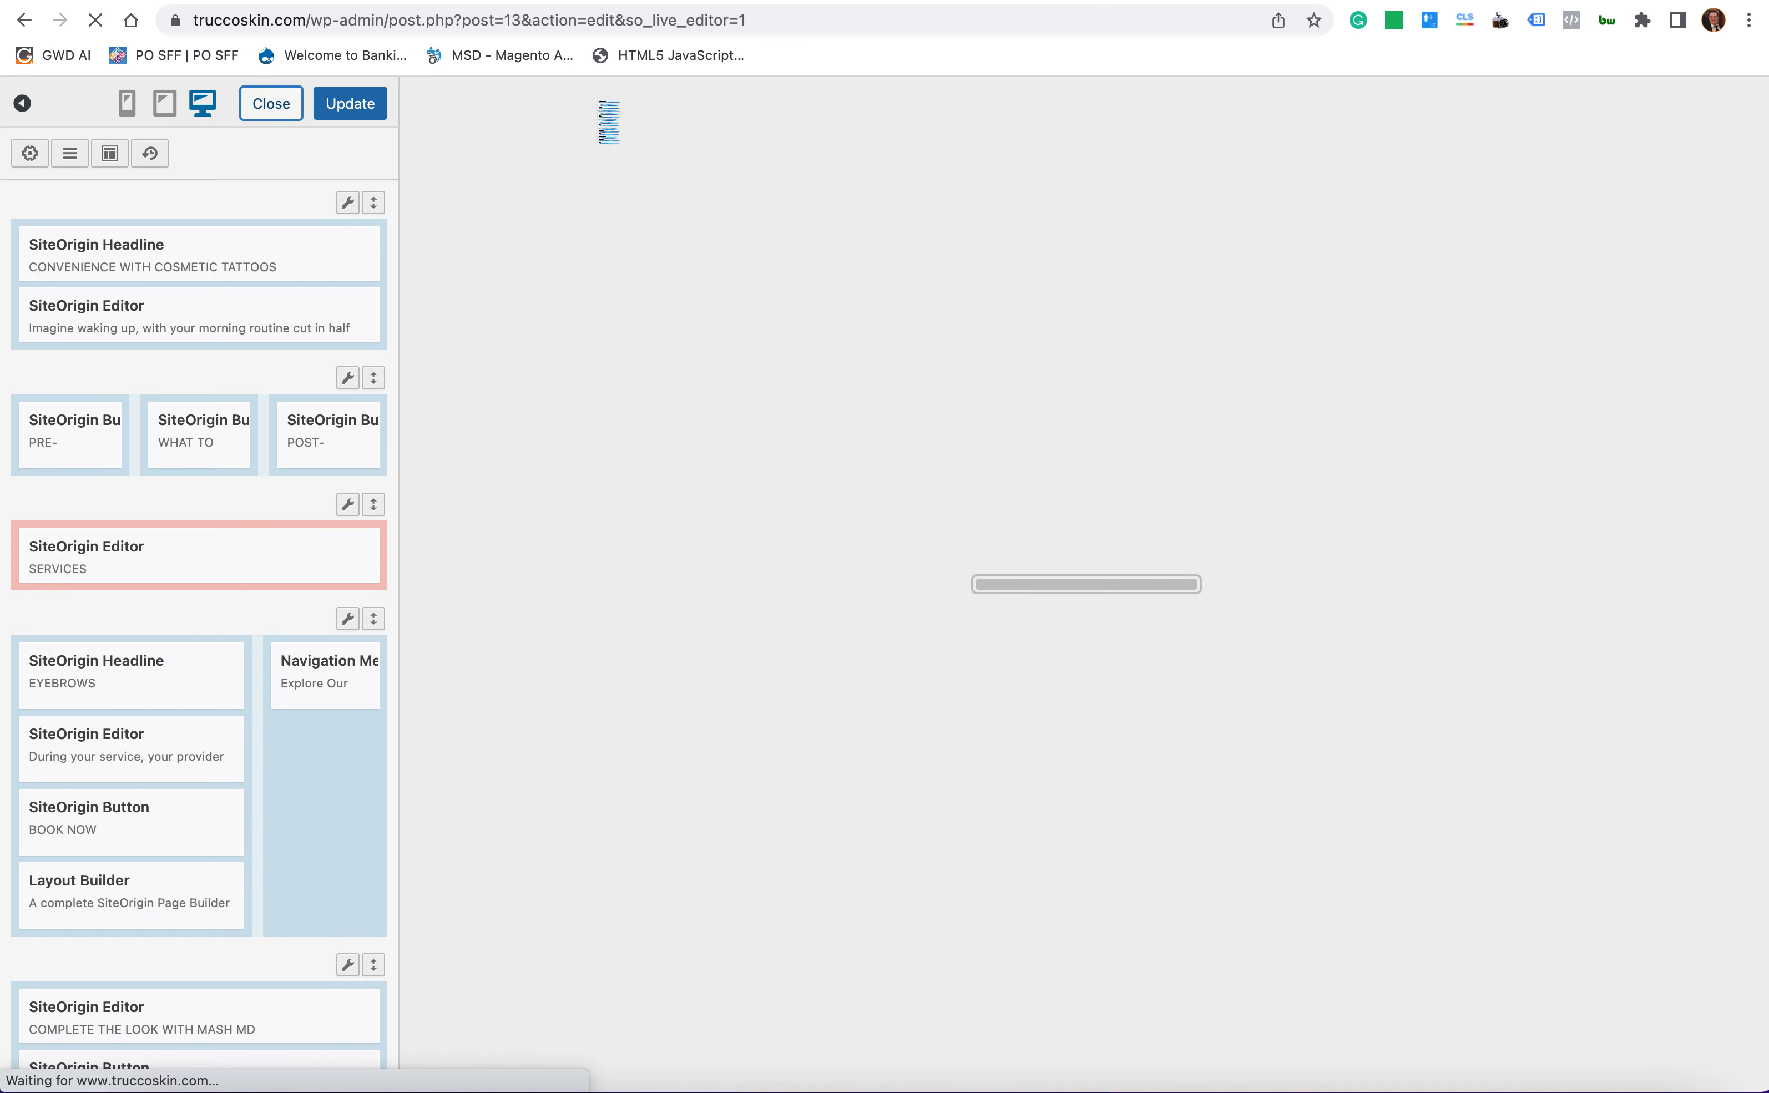
{"action": "scroll", "coordinate": [1089, 384], "scroll_direction": "down", "scroll_amount": 6}
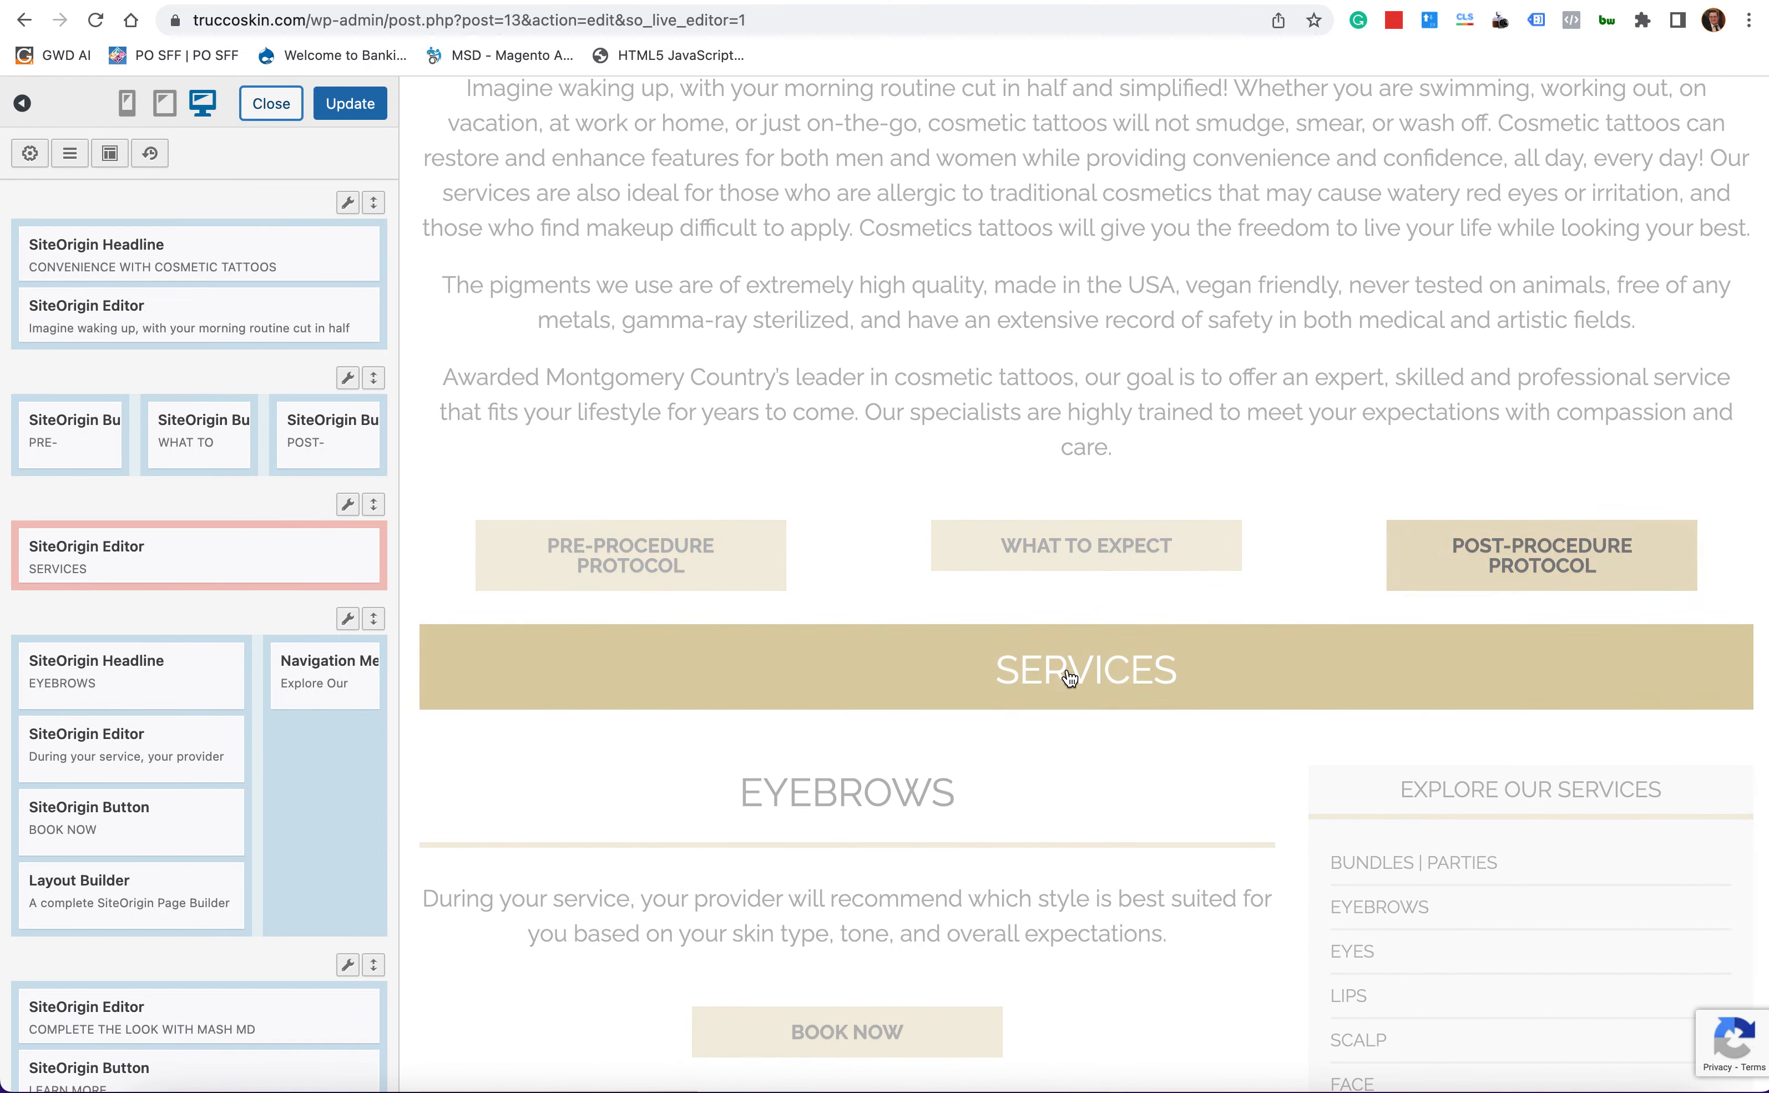
- Look over the Eyebrows section and its nested service details in the Live Editor preview, and close the editor
{"action": "scroll", "coordinate": [1066, 672], "scroll_direction": "down", "scroll_amount": 5}
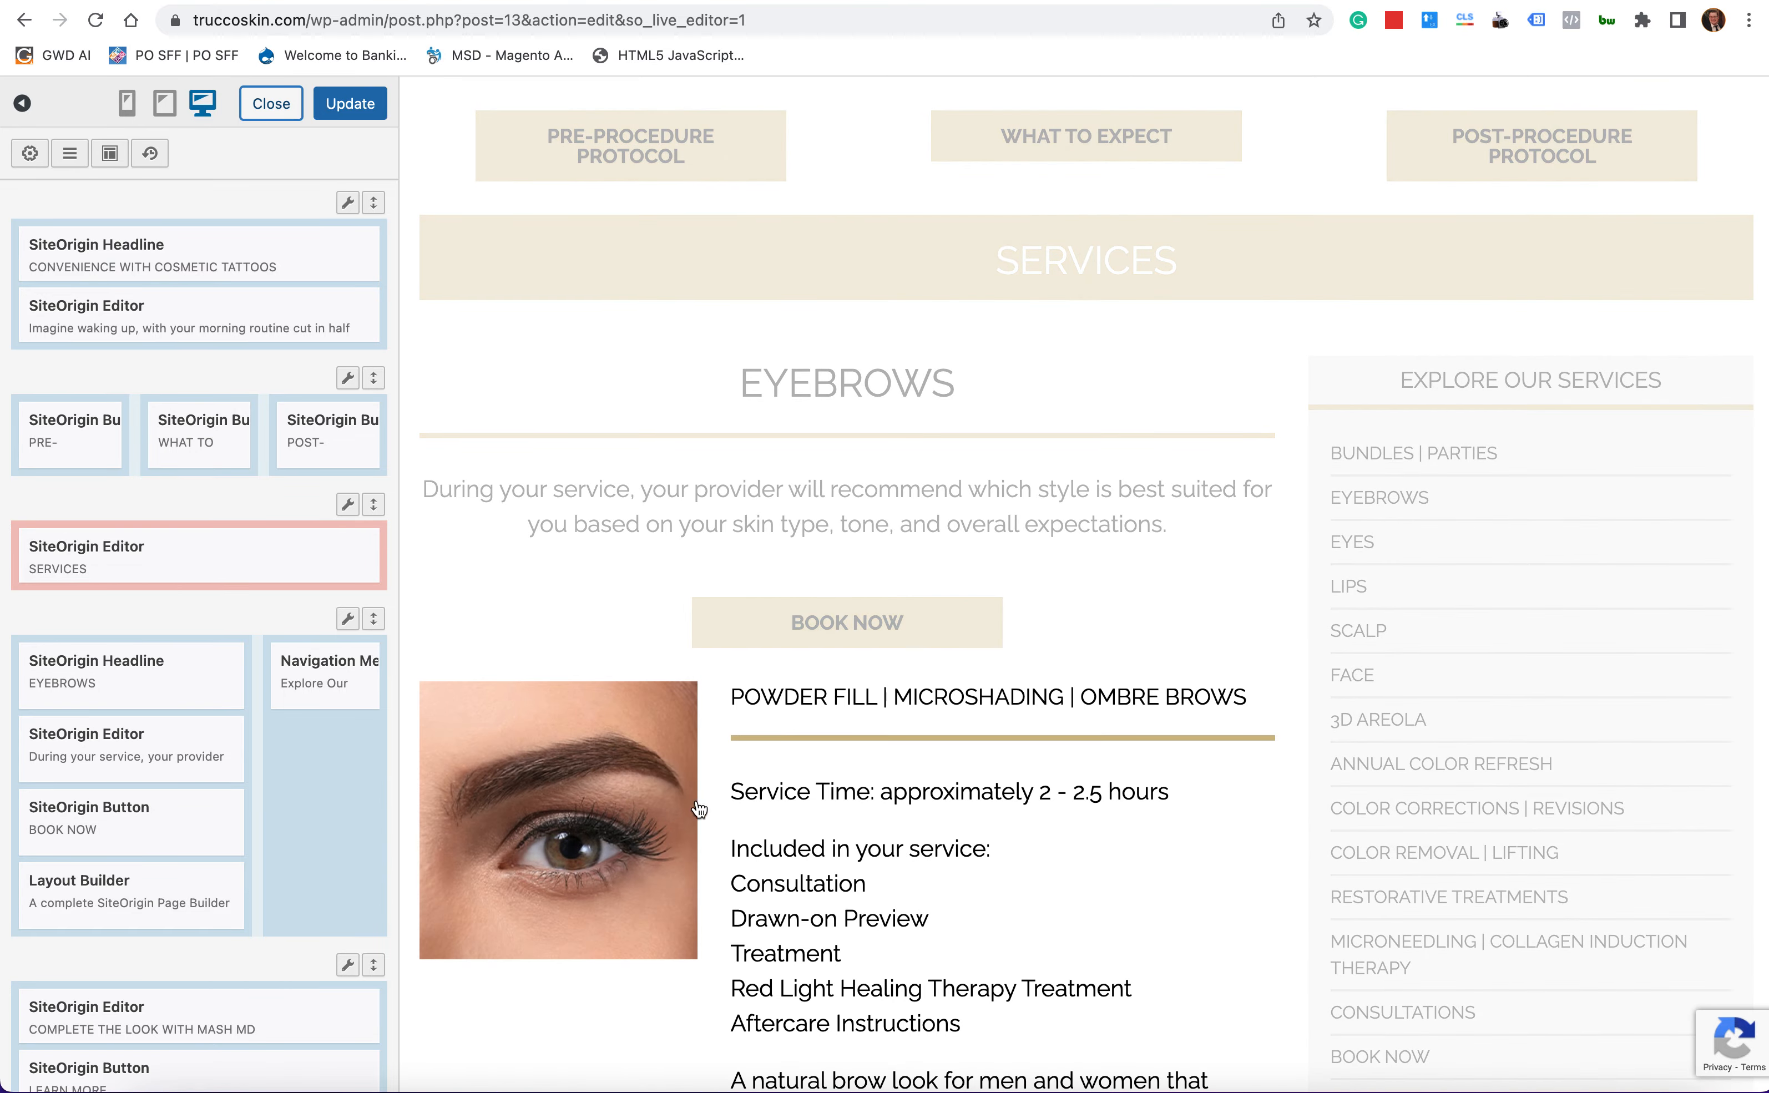
{"action": "scroll", "coordinate": [1470, 671], "scroll_direction": "down", "scroll_amount": 2}
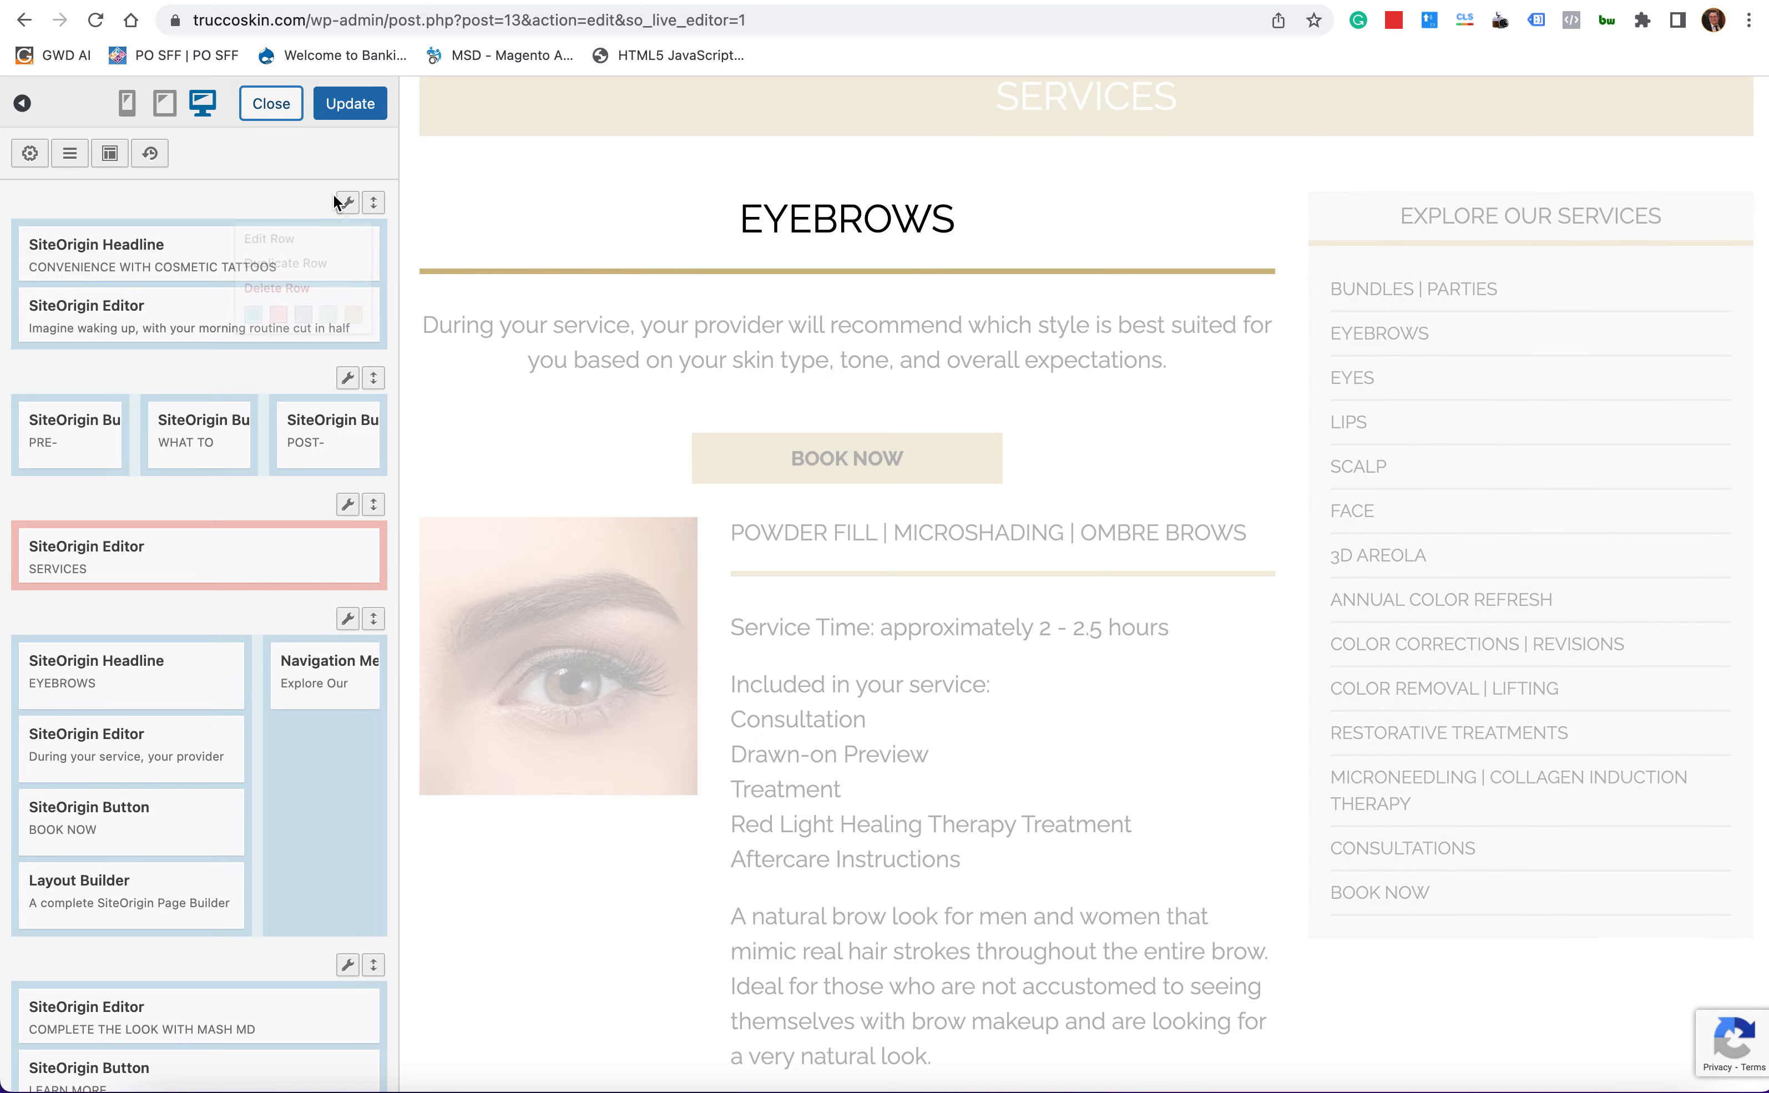
{"action": "left_click", "coordinate": [279, 116]}
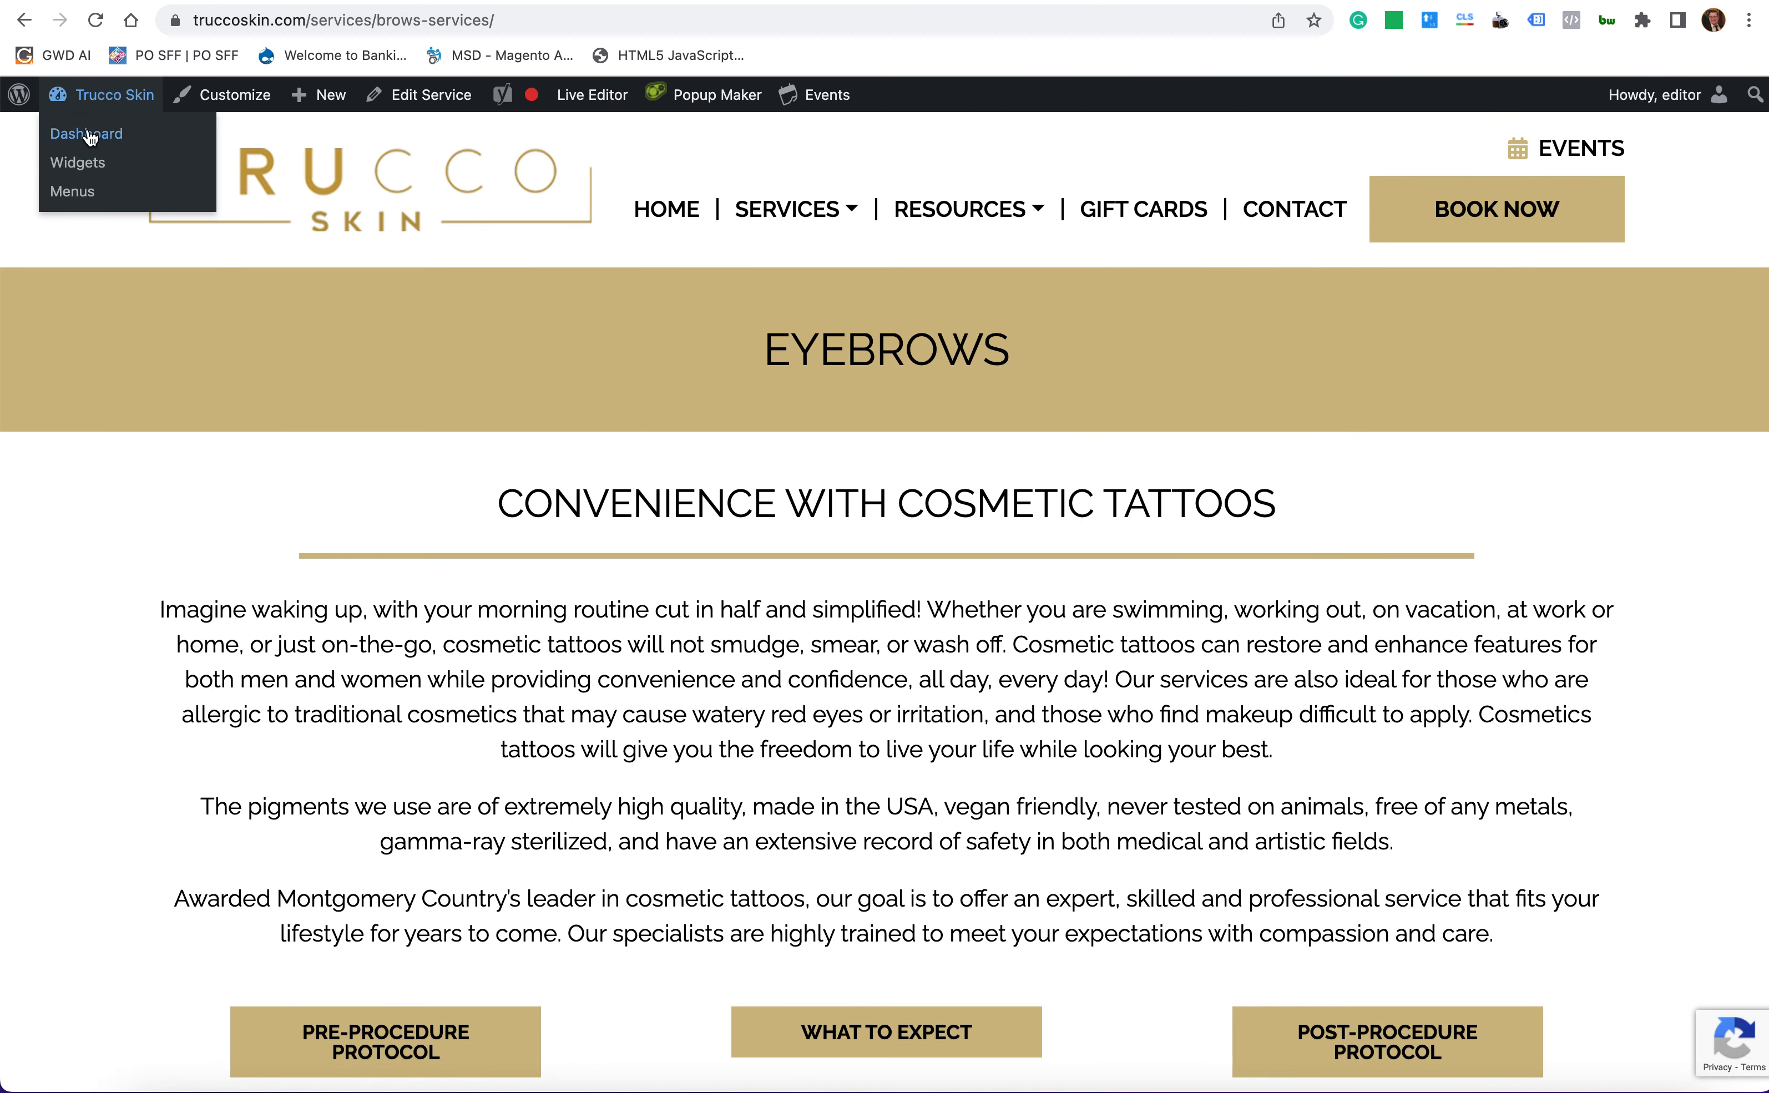
- Open the admin's Menus screen by way of the Dashboard and look through the items in the Services Menu
{"action": "left_click", "coordinate": [89, 134]}
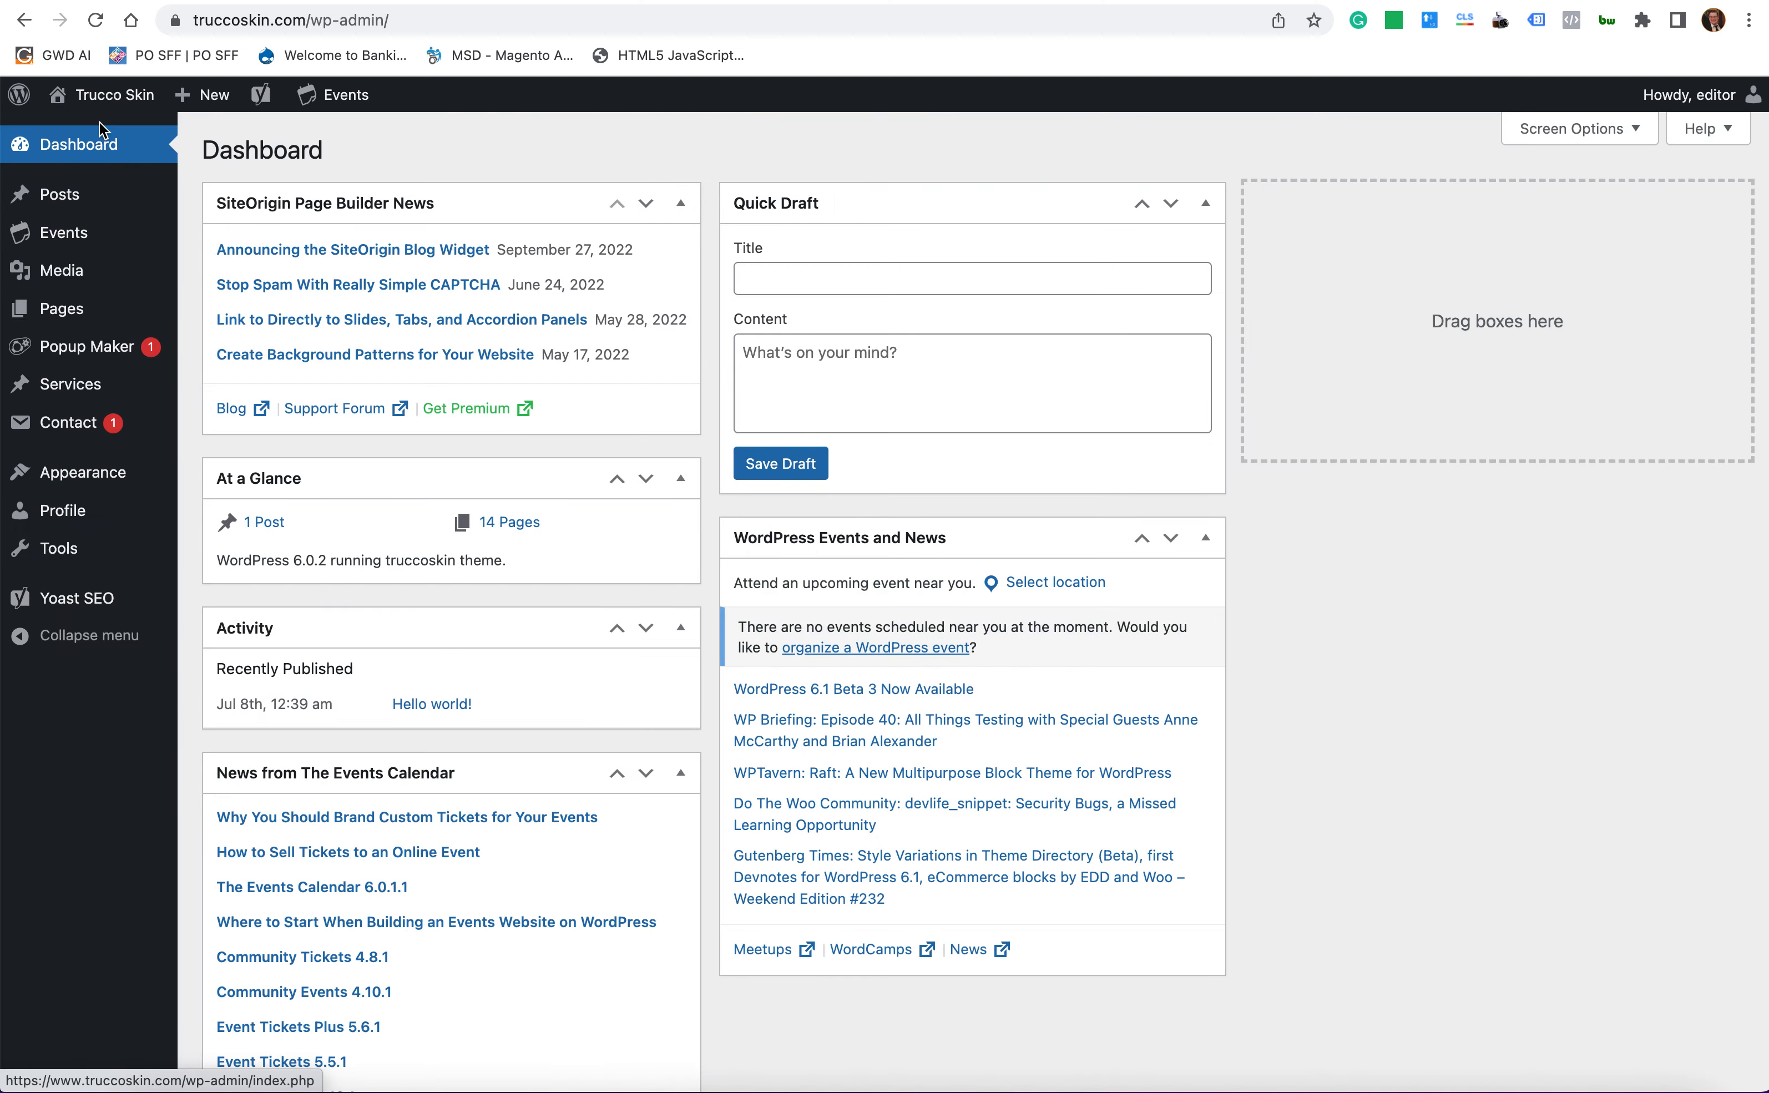
{"action": "mouse_move", "coordinate": [104, 472]}
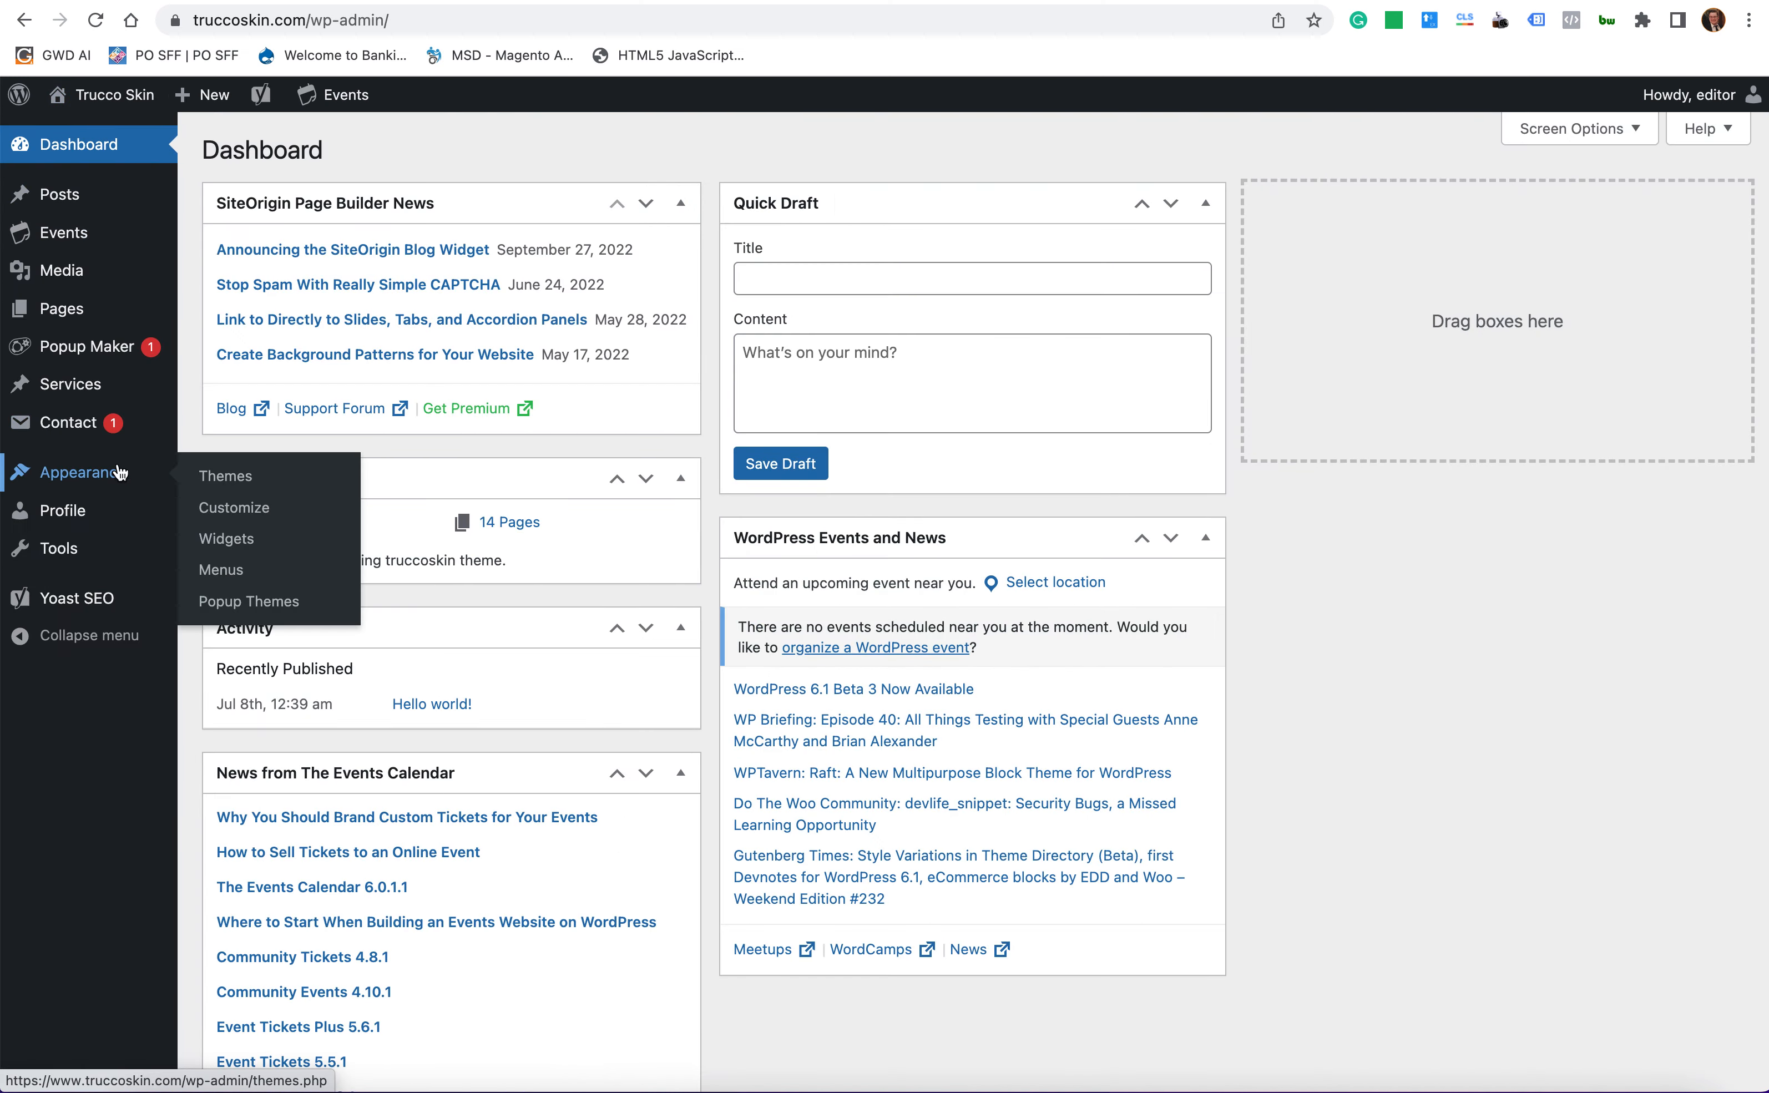
{"action": "left_click", "coordinate": [221, 570]}
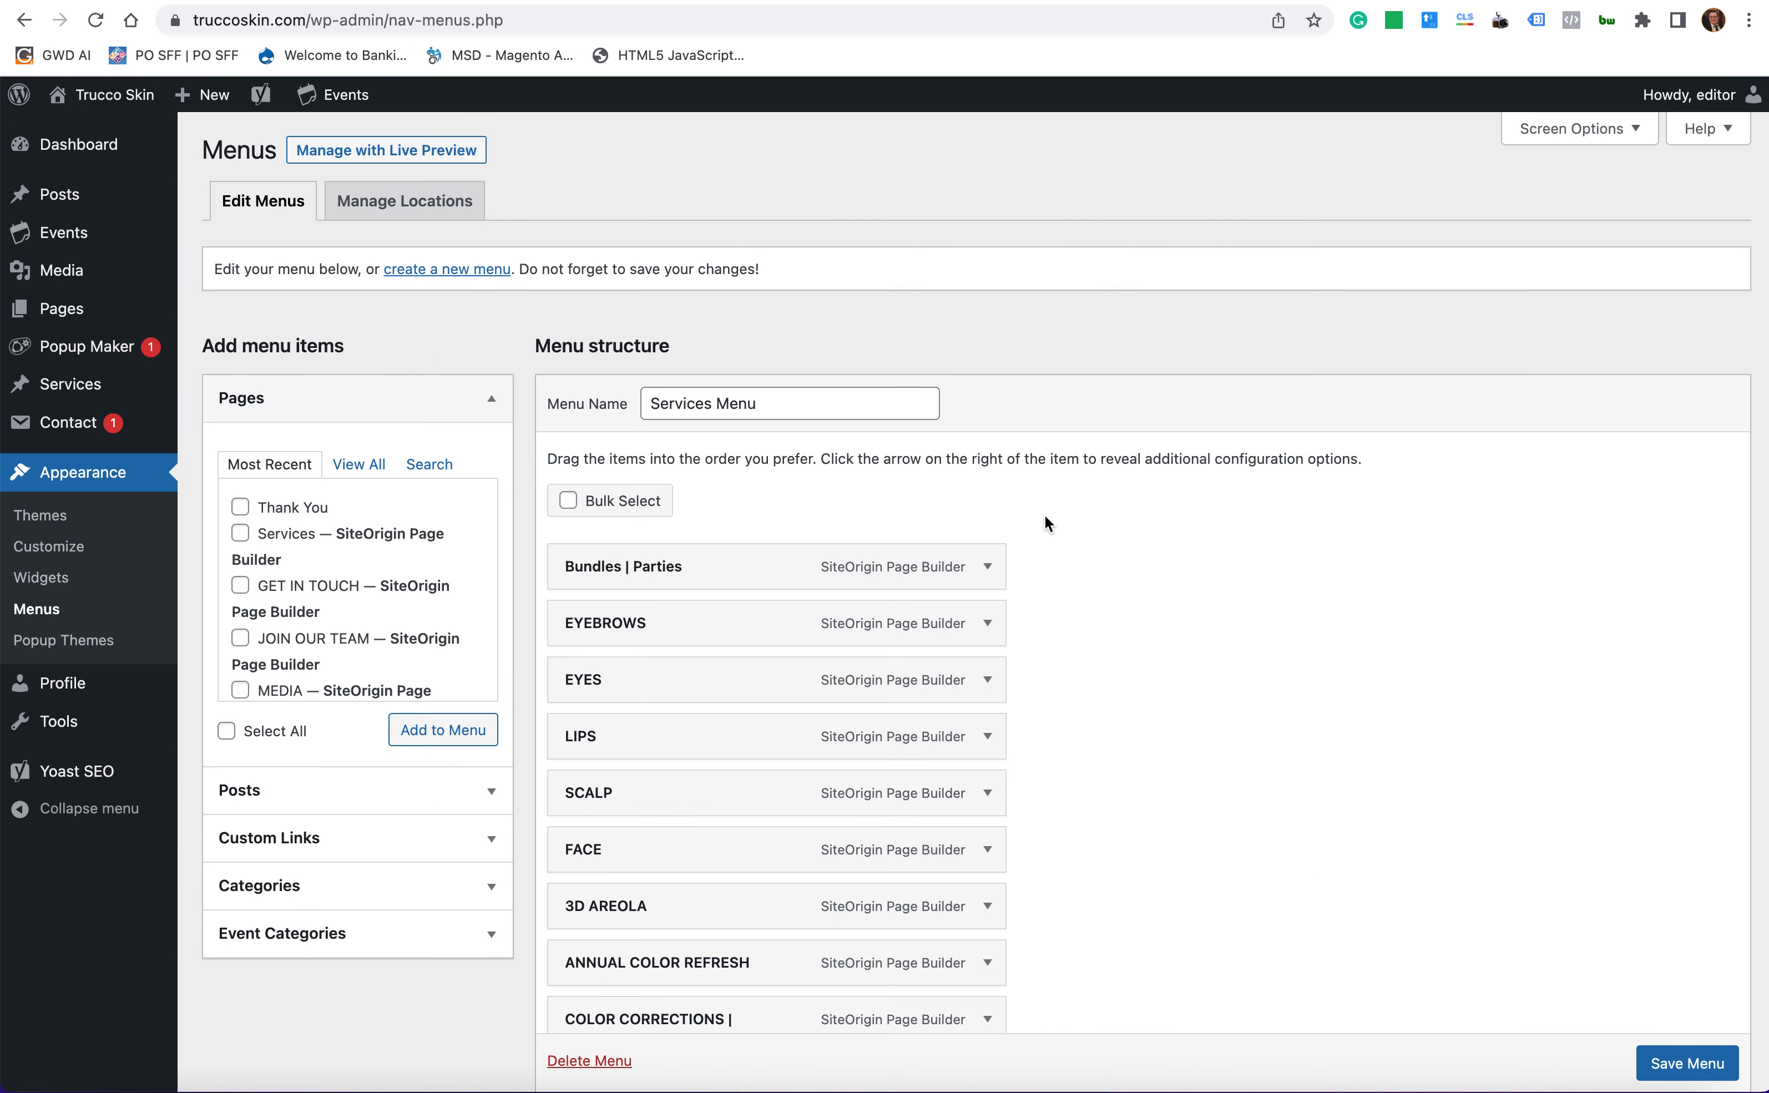
{"action": "scroll", "coordinate": [1044, 516], "scroll_direction": "down", "scroll_amount": 7}
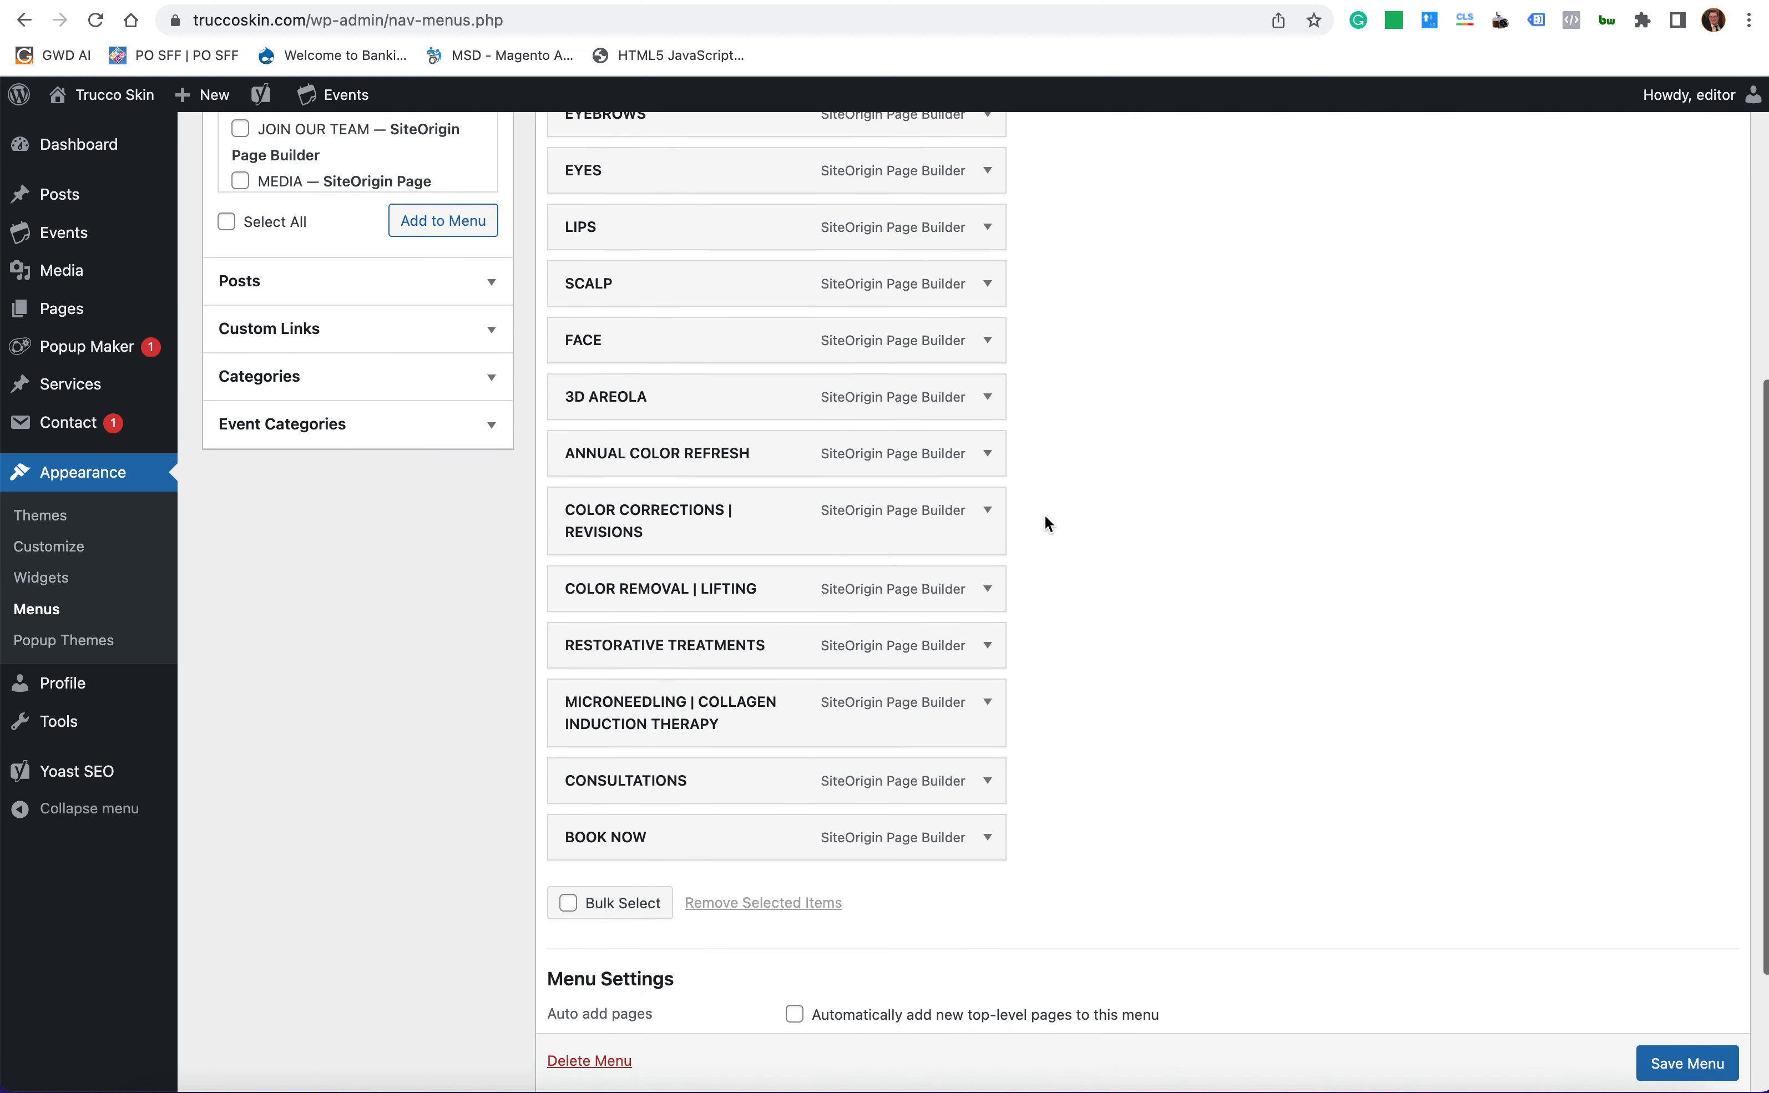
{"action": "scroll", "coordinate": [1045, 516], "scroll_direction": "up", "scroll_amount": 2}
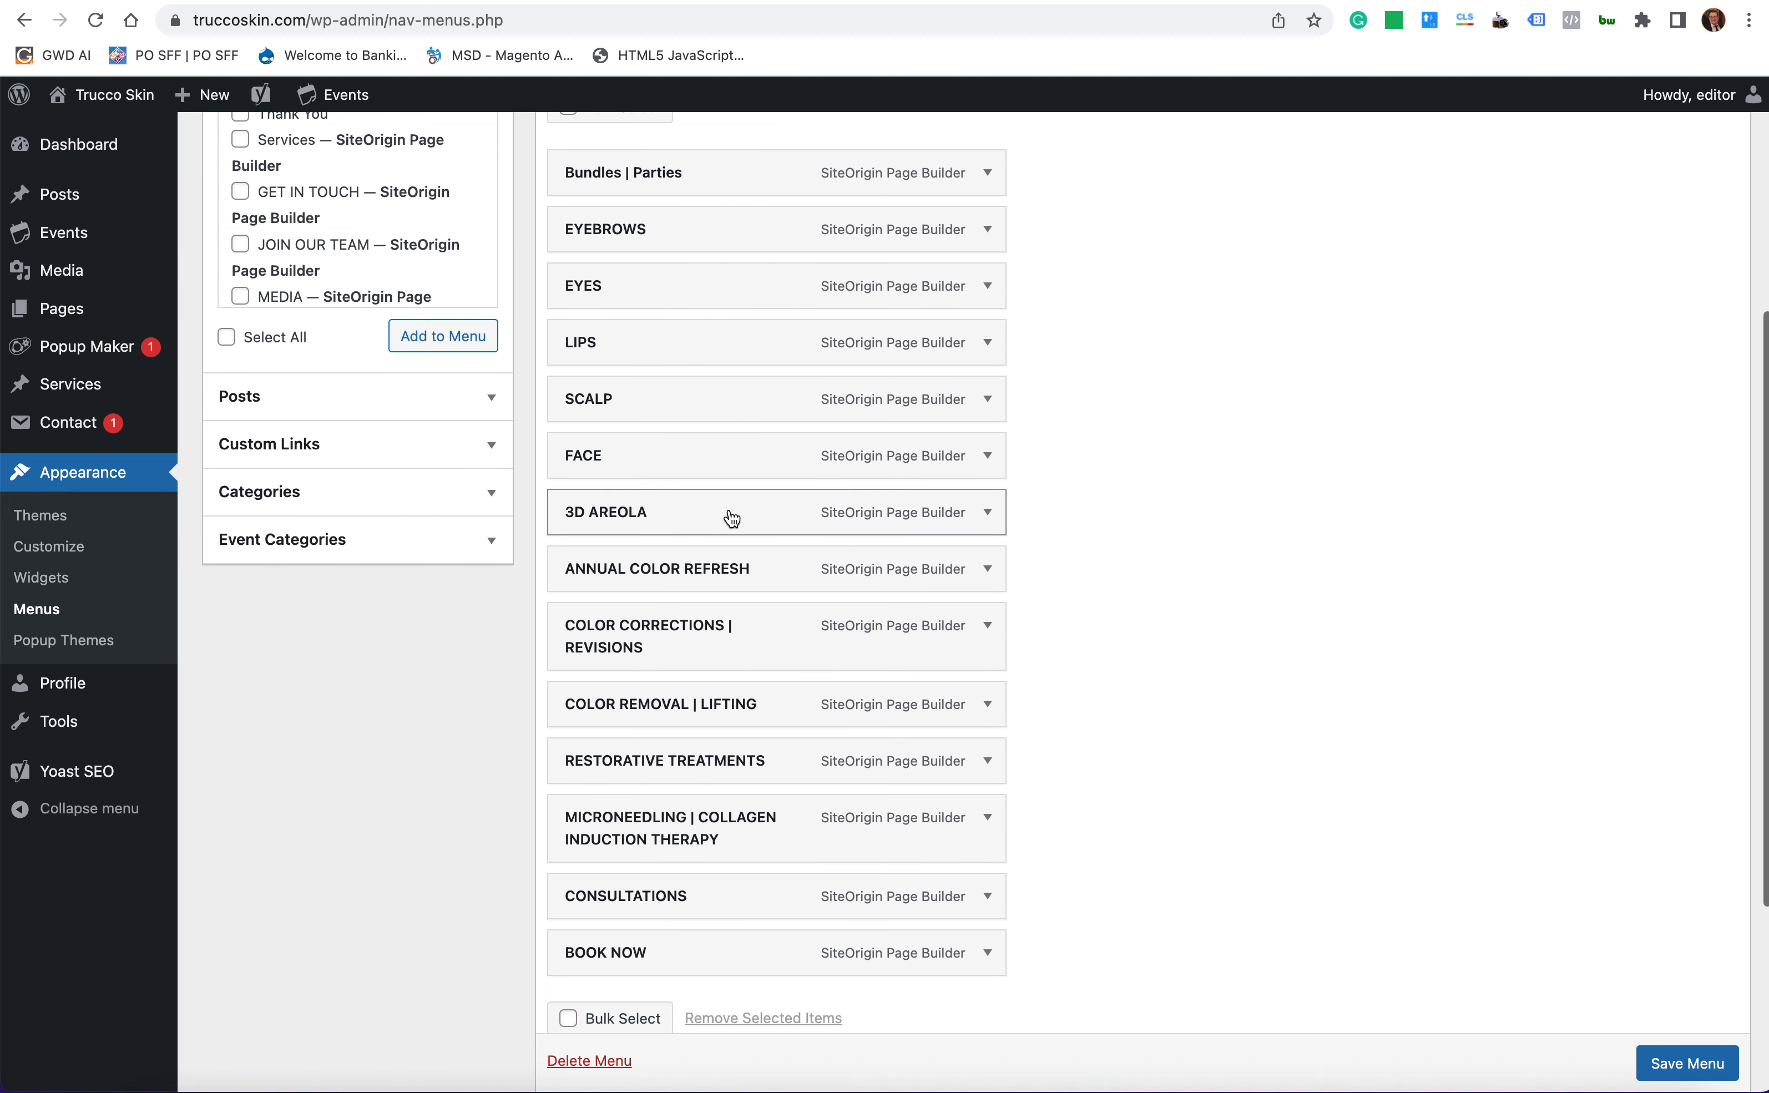
- Try moving 3D AREOLA higher in the Services Menu order and put it back below FACE
{"action": "left_click_drag", "start_coordinate": [727, 513], "coordinate": [739, 359]}
{"action": "left_click_drag", "start_coordinate": [782, 441], "coordinate": [776, 532]}
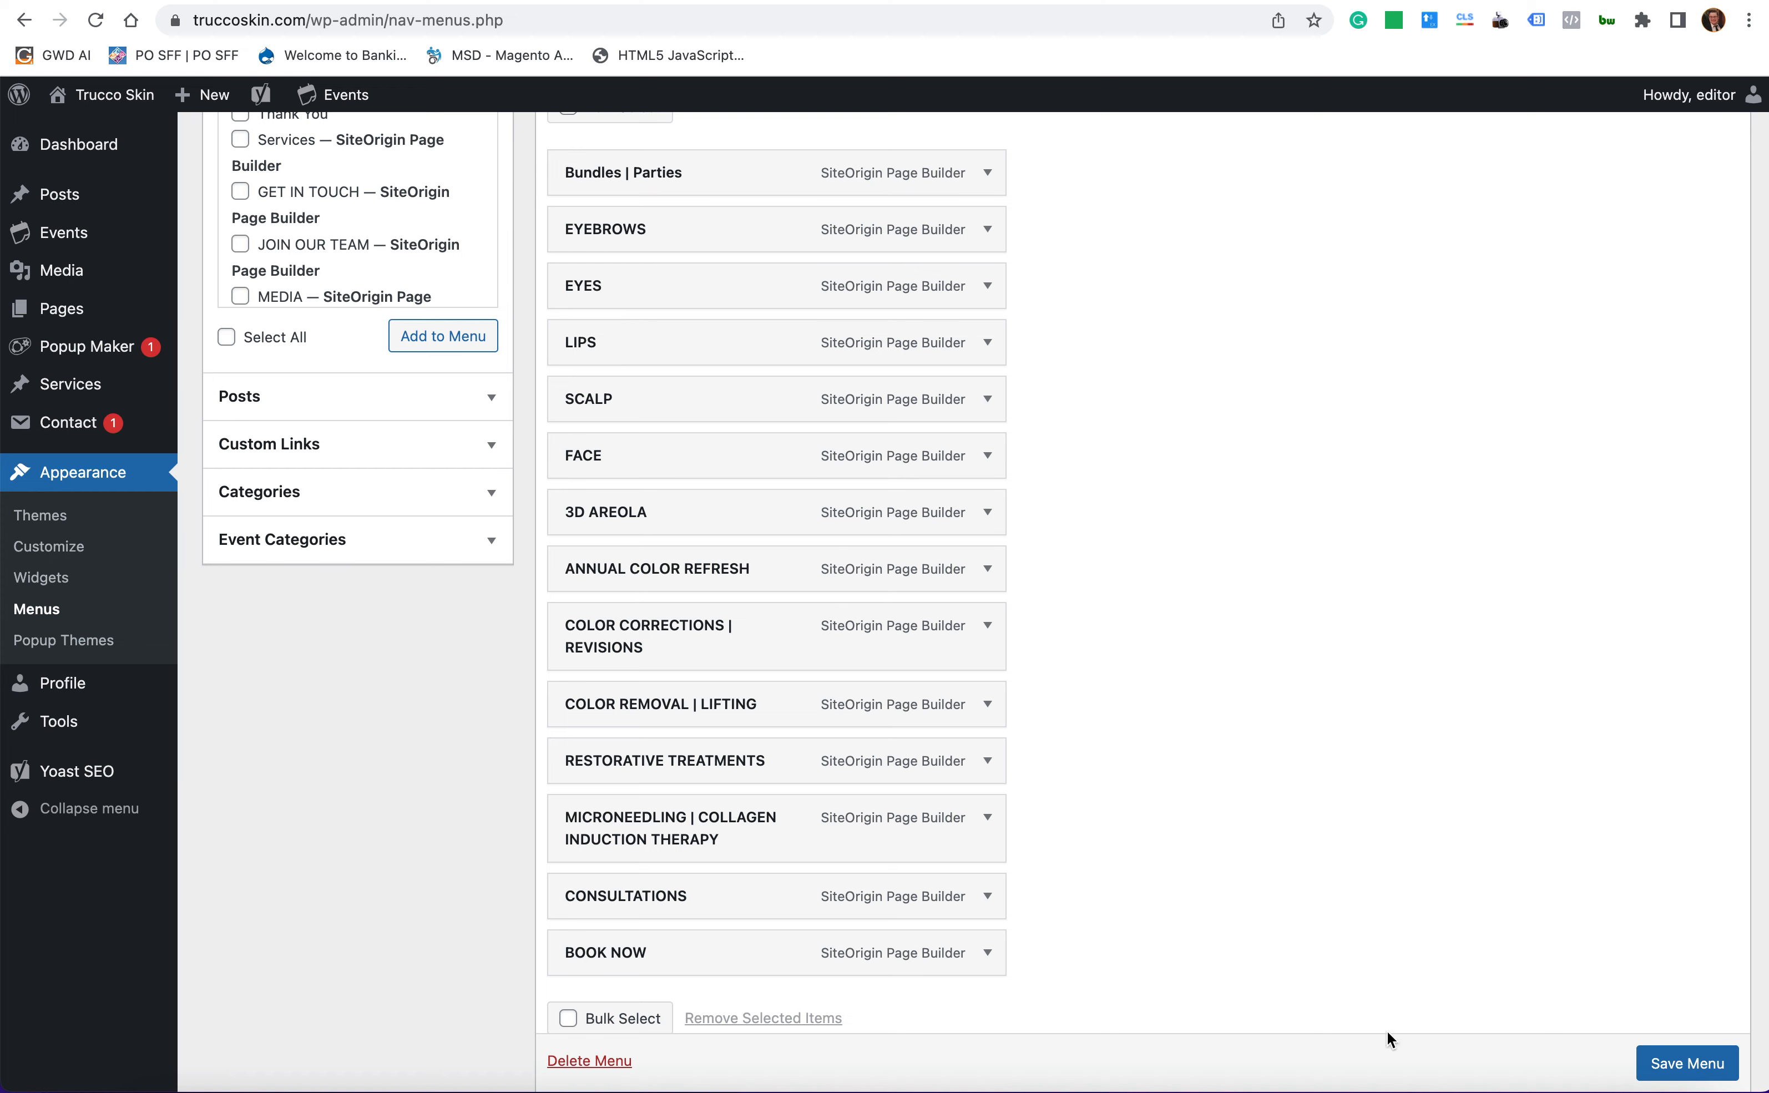
{"action": "scroll", "coordinate": [1328, 966], "scroll_direction": "up", "scroll_amount": 5}
{"action": "scroll", "coordinate": [1183, 711], "scroll_direction": "down", "scroll_amount": 2}
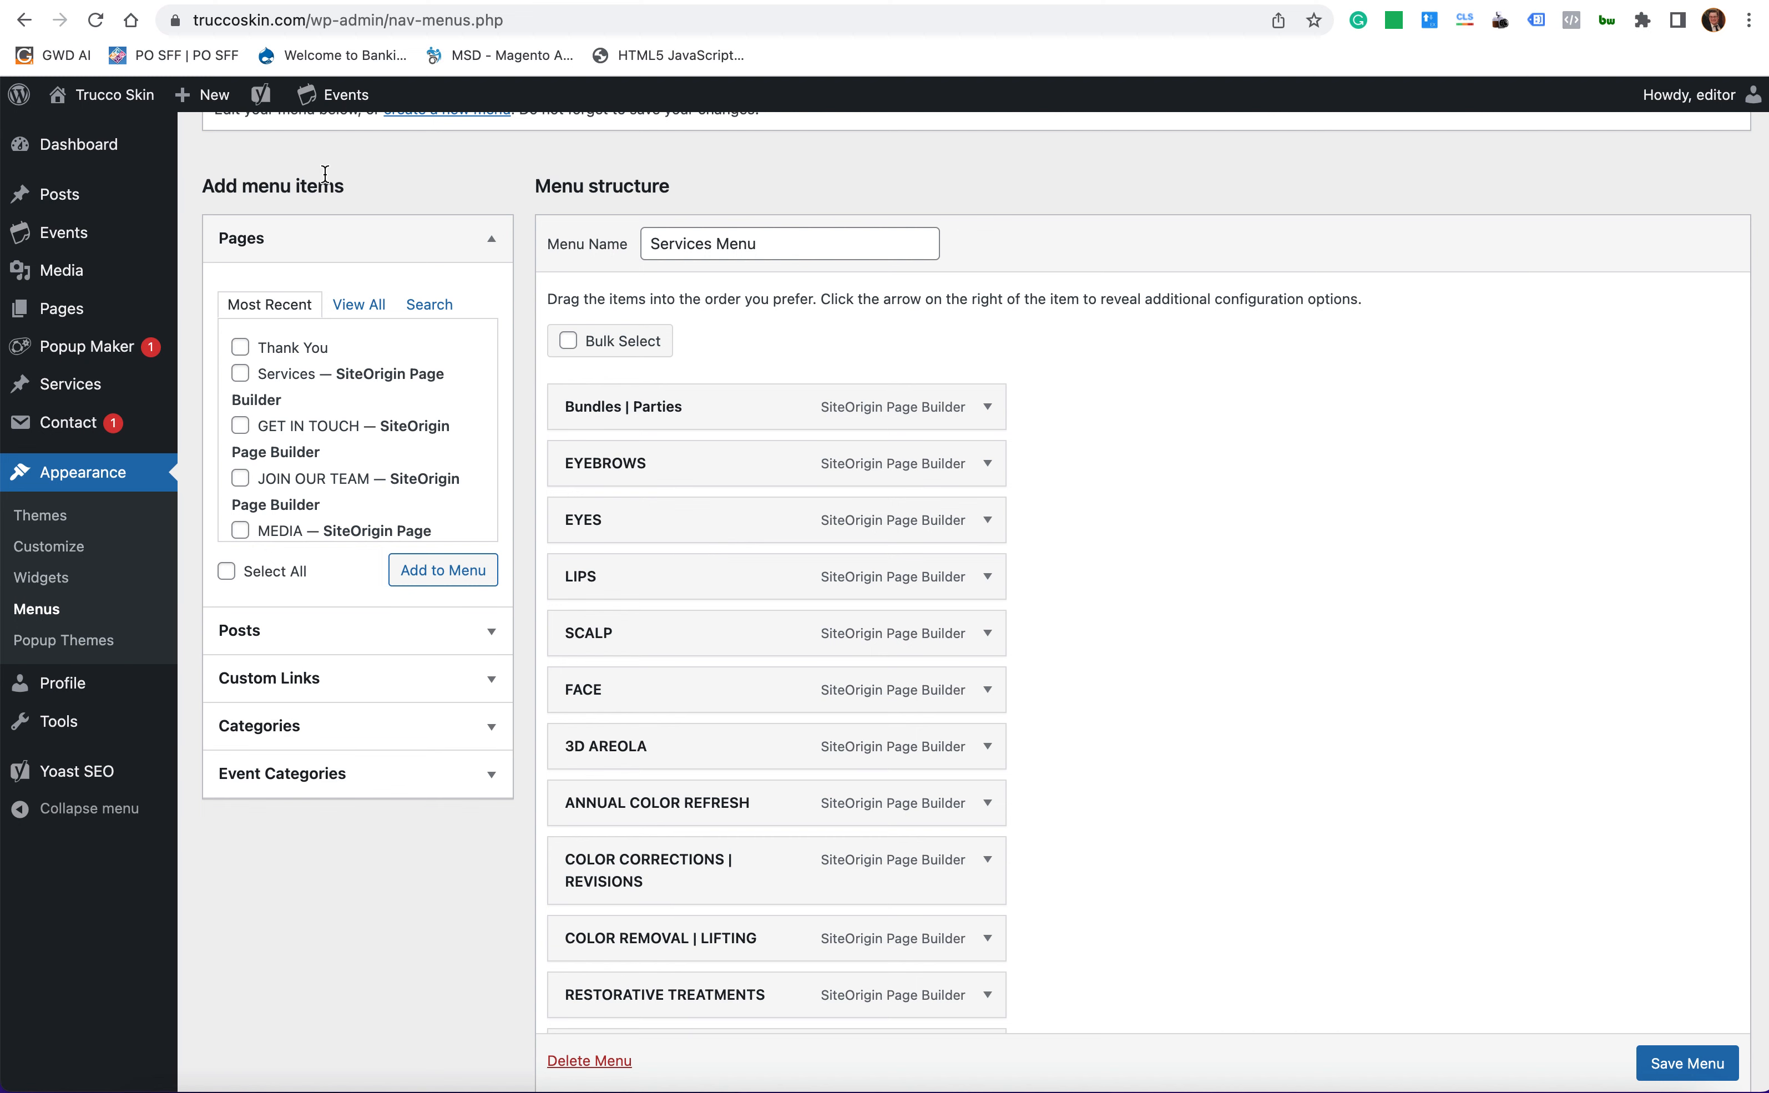
- Add the PORTFOLIO page to the Services Menu and place it directly after 3D AREOLA
{"action": "left_click", "coordinate": [309, 245]}
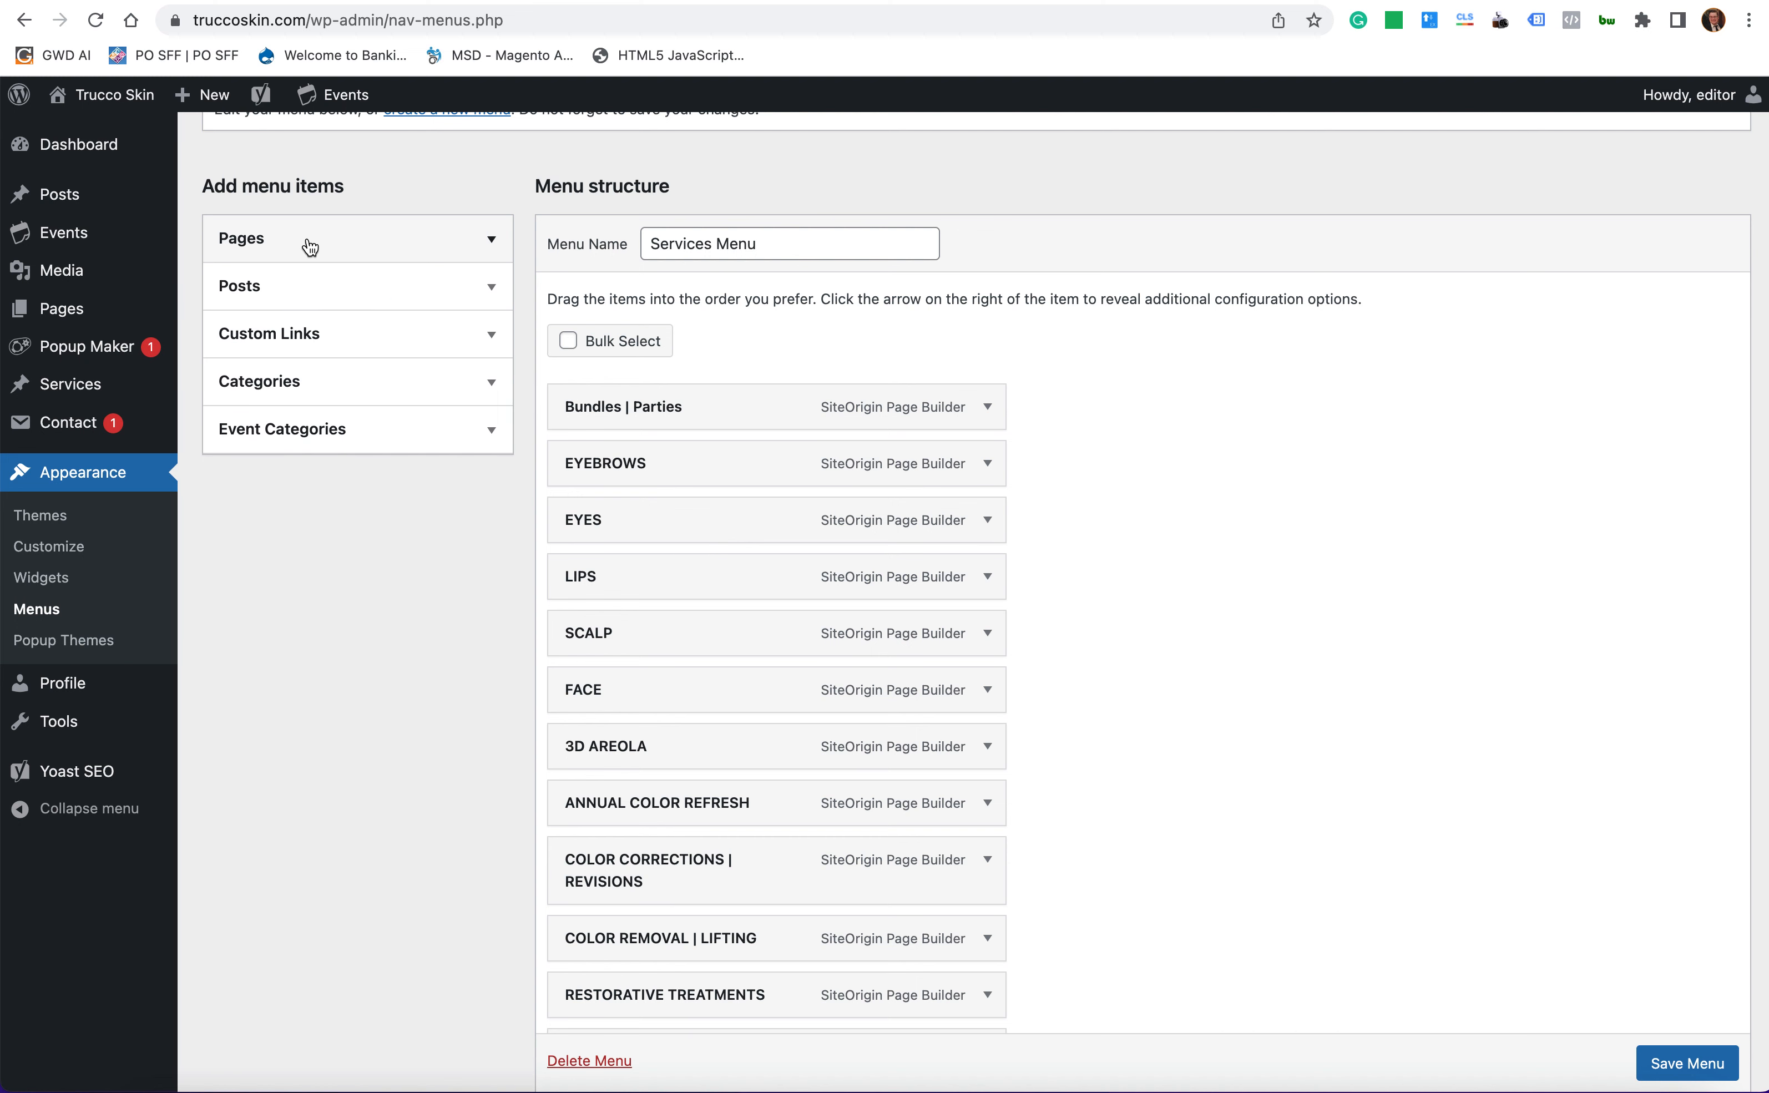
{"action": "left_click", "coordinate": [310, 247]}
{"action": "scroll", "coordinate": [333, 382], "scroll_direction": "down", "scroll_amount": 5}
{"action": "left_click", "coordinate": [240, 356]}
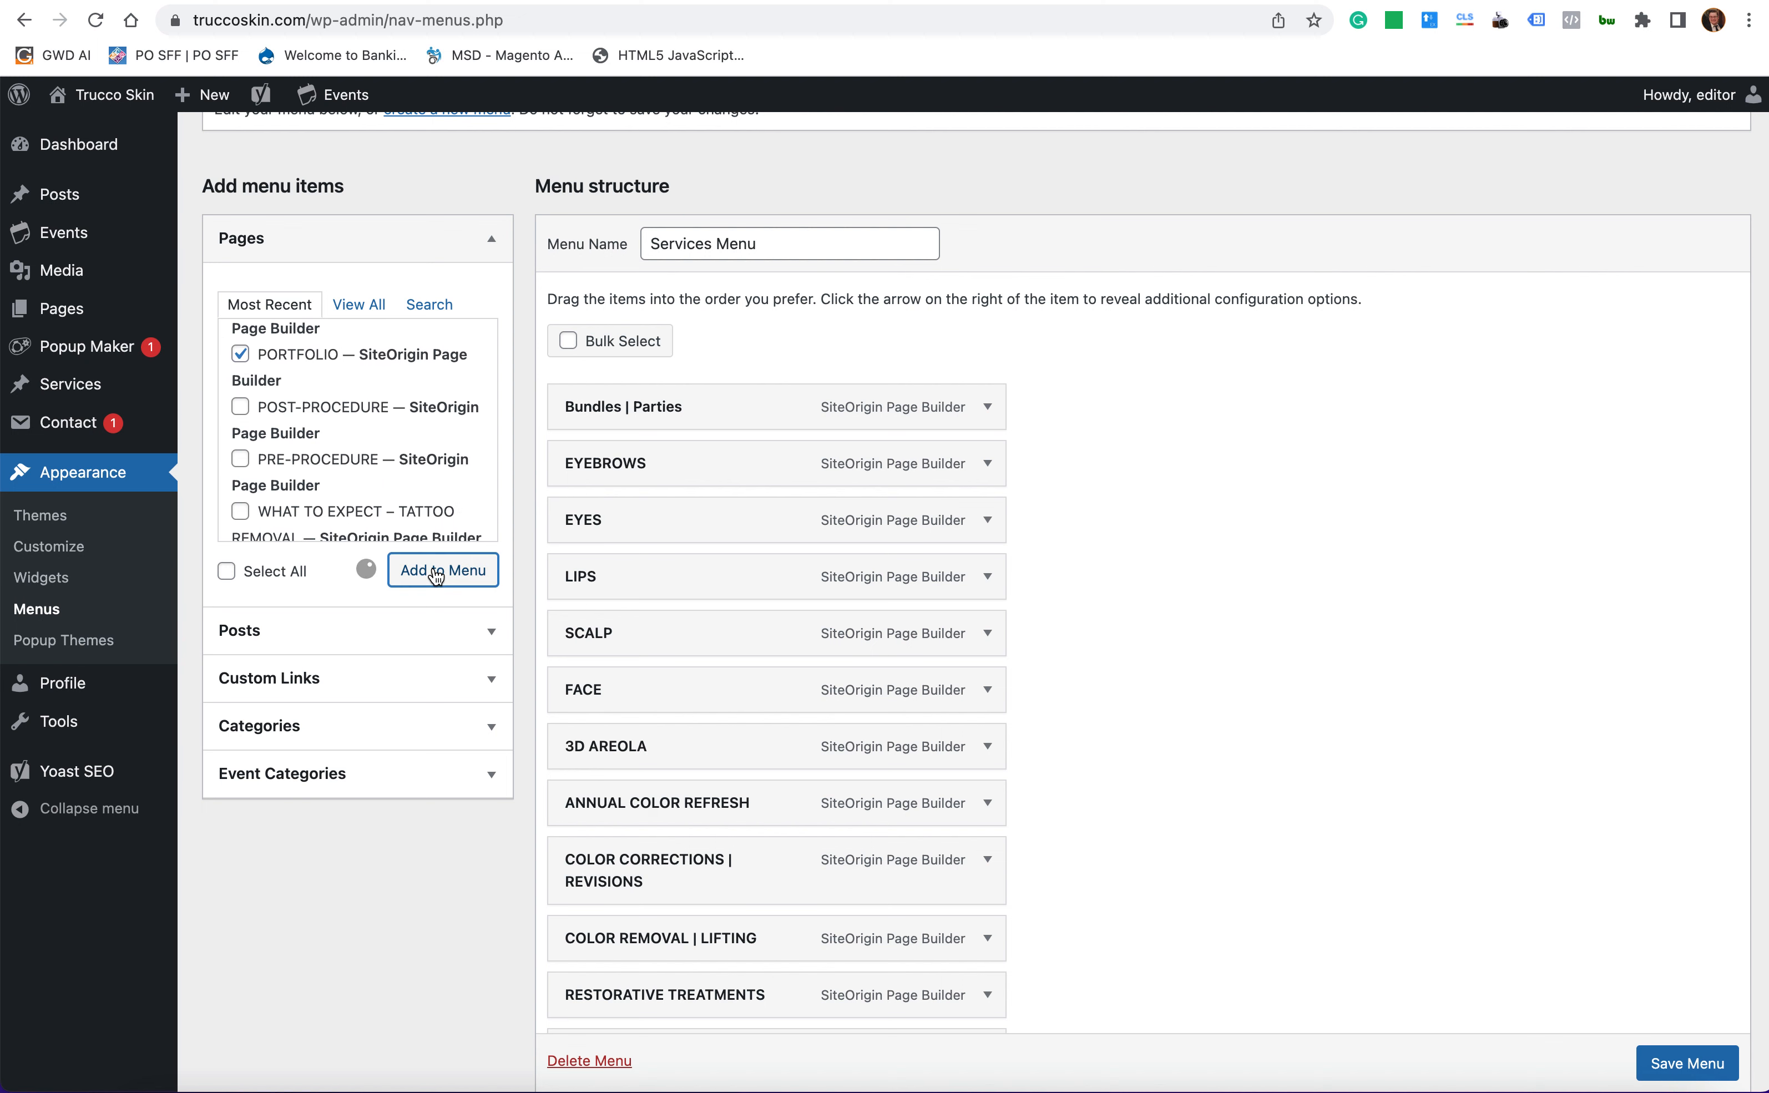
{"action": "scroll", "coordinate": [1120, 502], "scroll_direction": "down", "scroll_amount": 6}
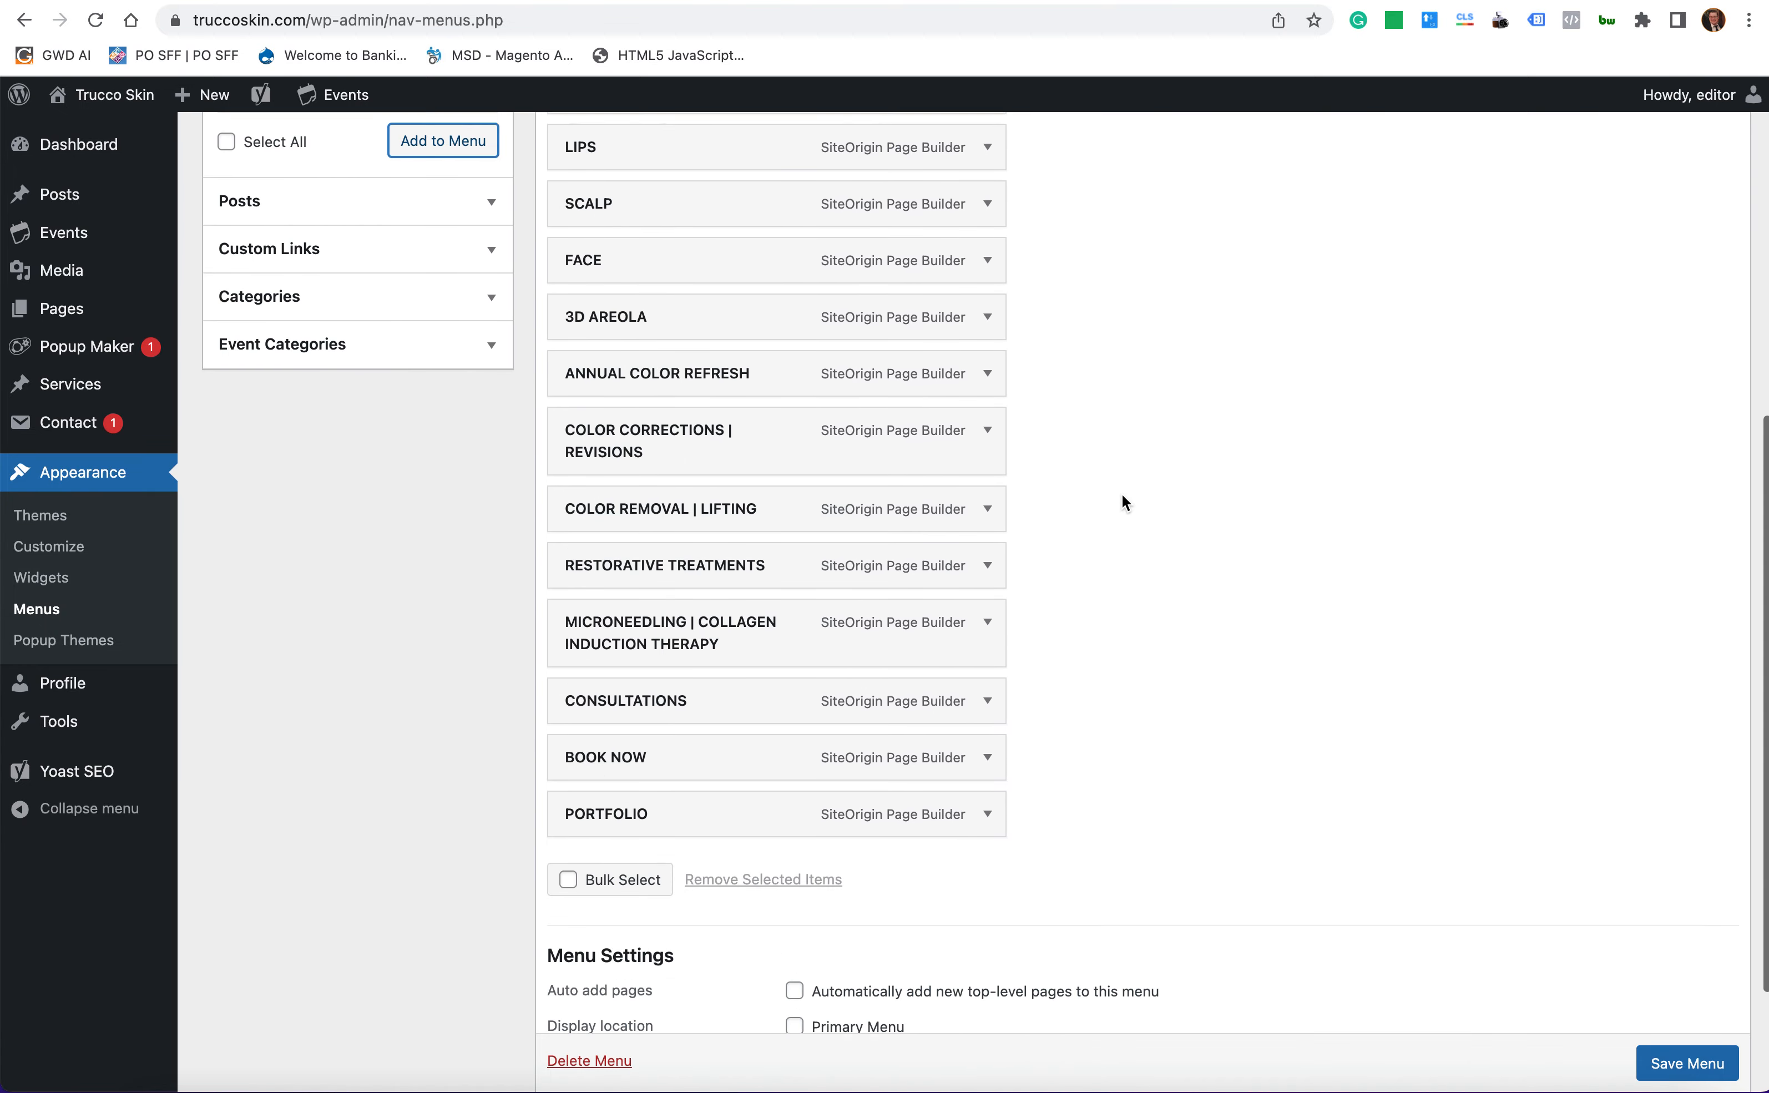
{"action": "left_click_drag", "start_coordinate": [699, 780], "coordinate": [675, 346]}
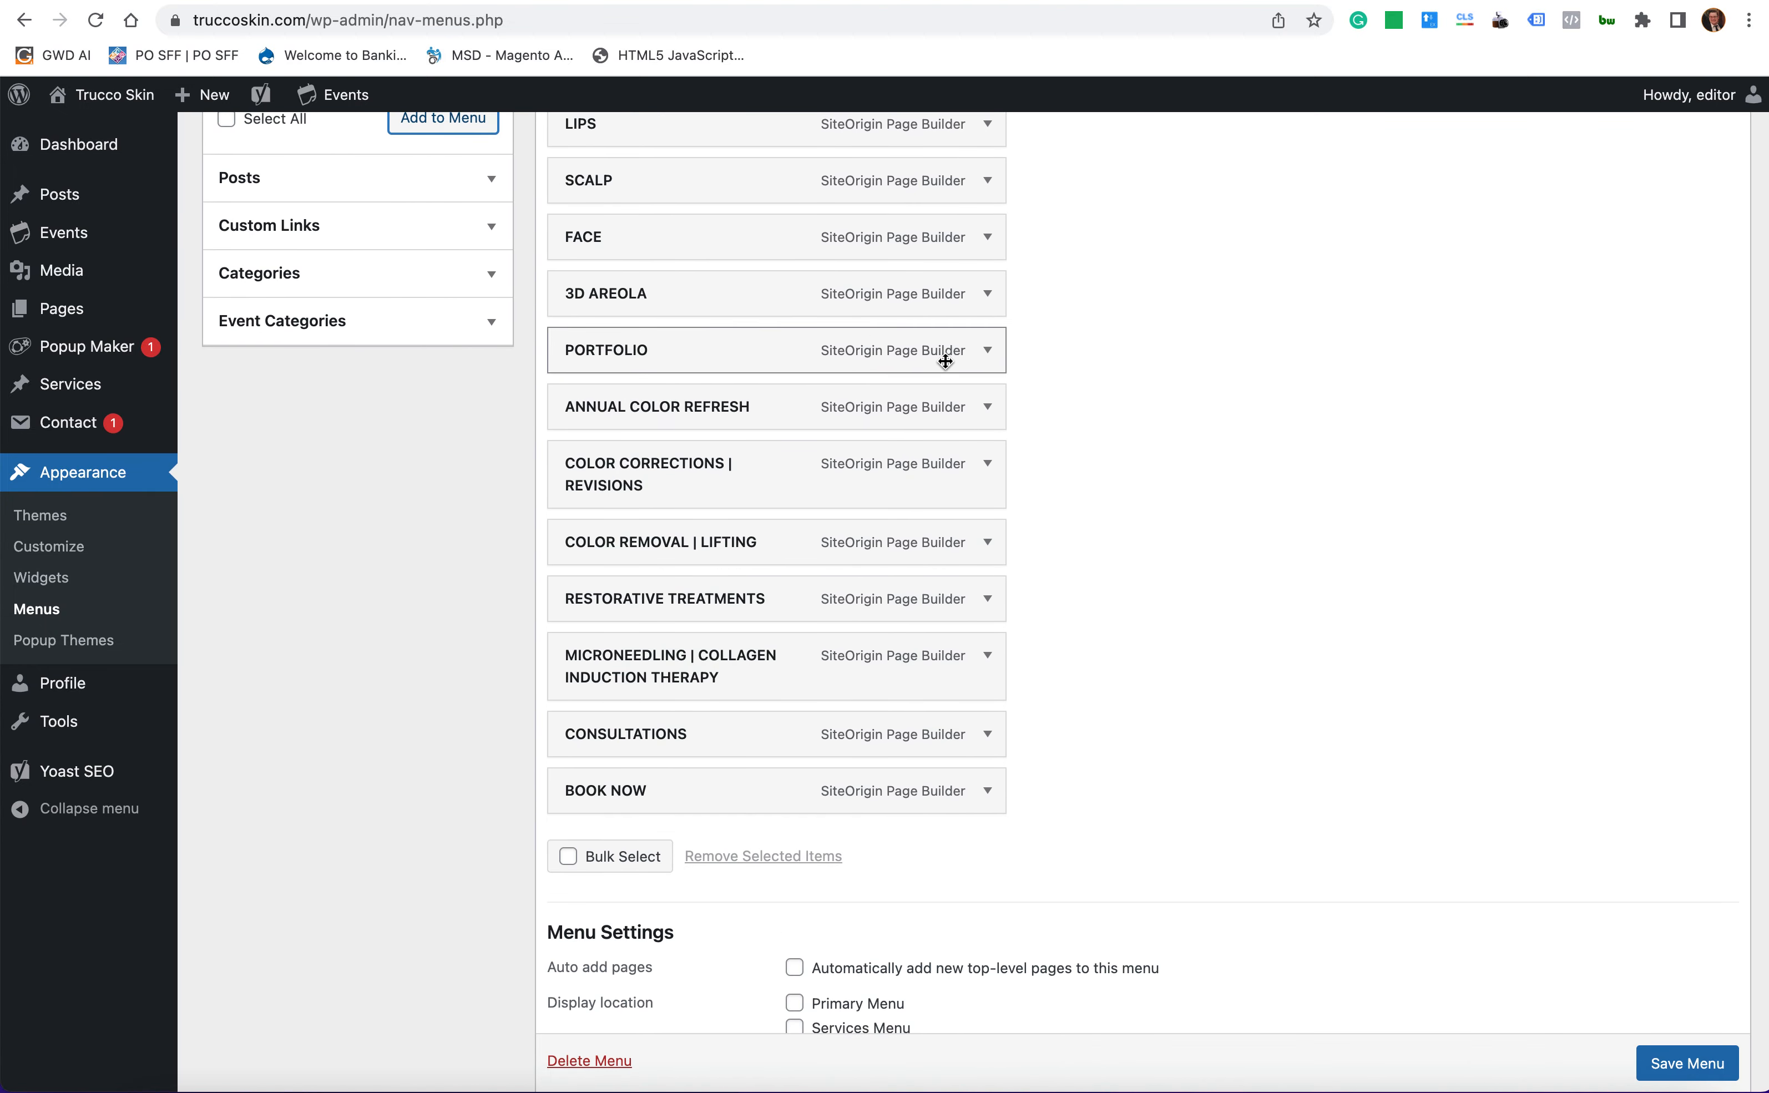
- Expand the PORTFOLIO item's settings and remove it from the Services Menu
{"action": "left_click", "coordinate": [996, 355]}
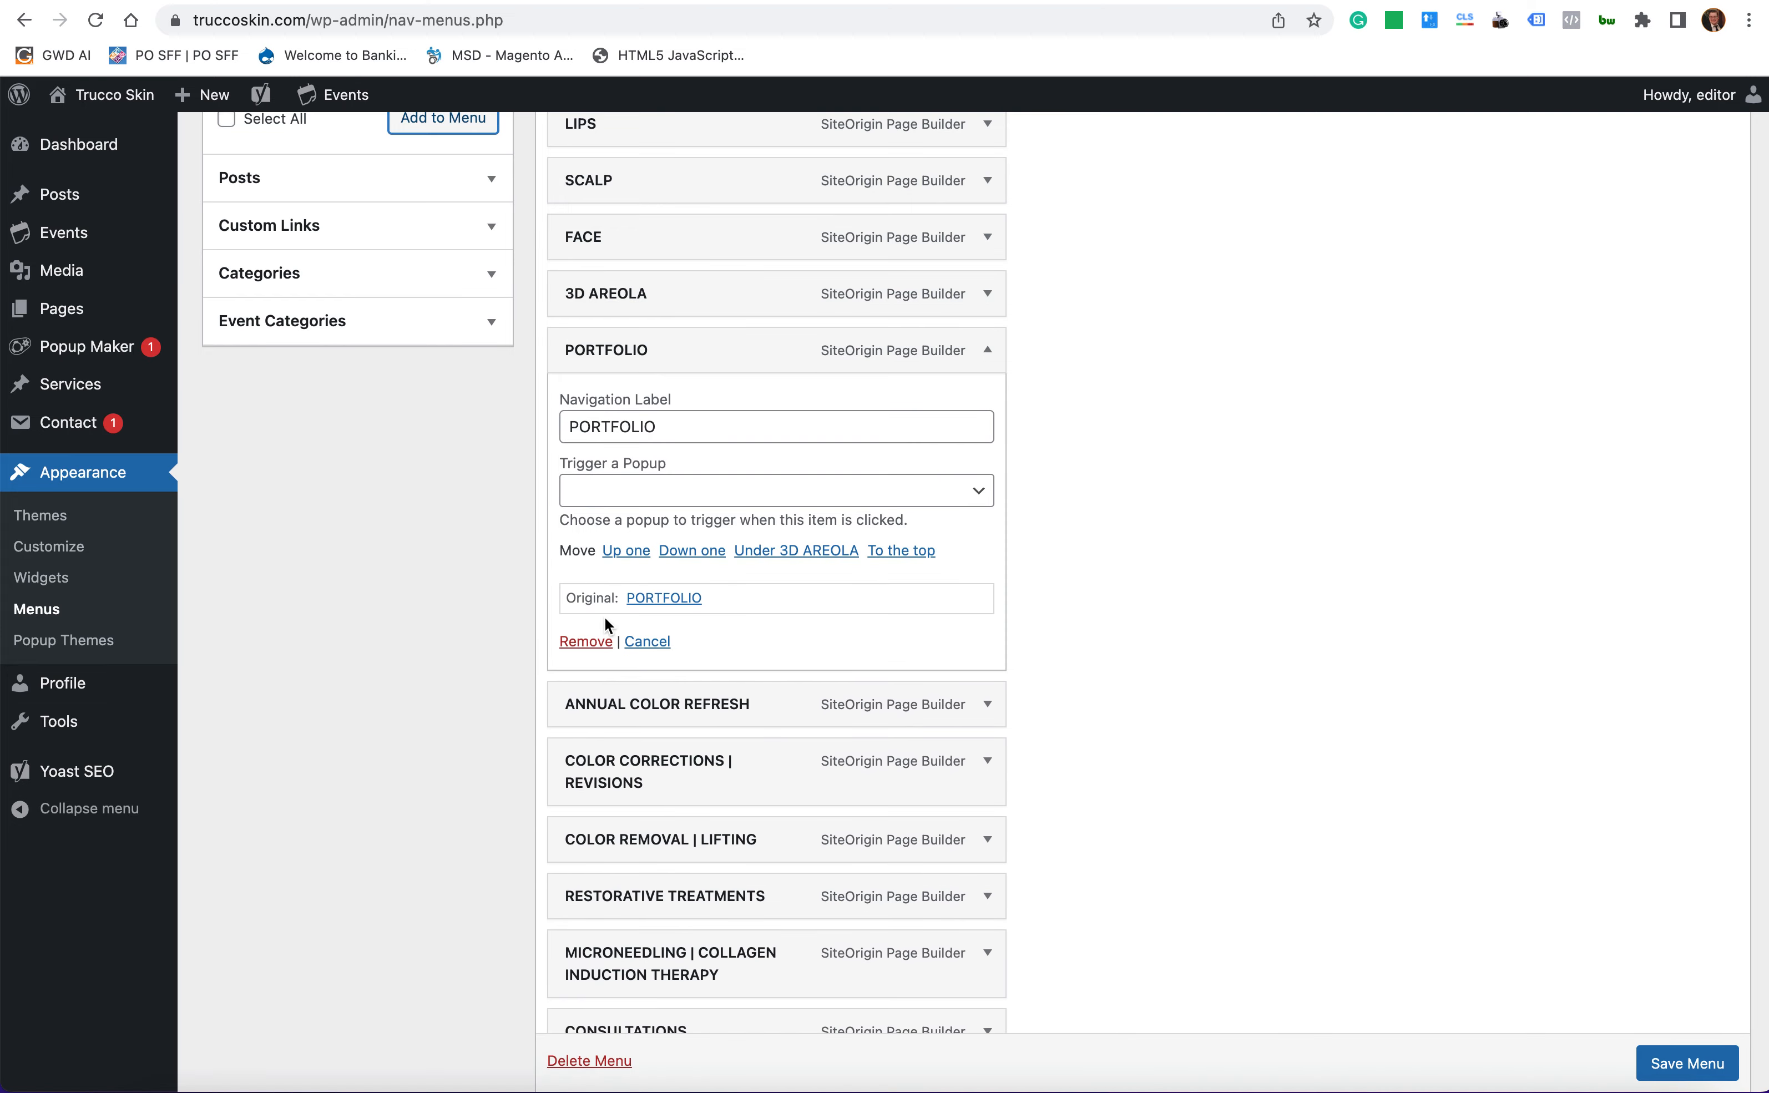
{"action": "left_click", "coordinate": [603, 641]}
{"action": "scroll", "coordinate": [741, 478], "scroll_direction": "up", "scroll_amount": 5}
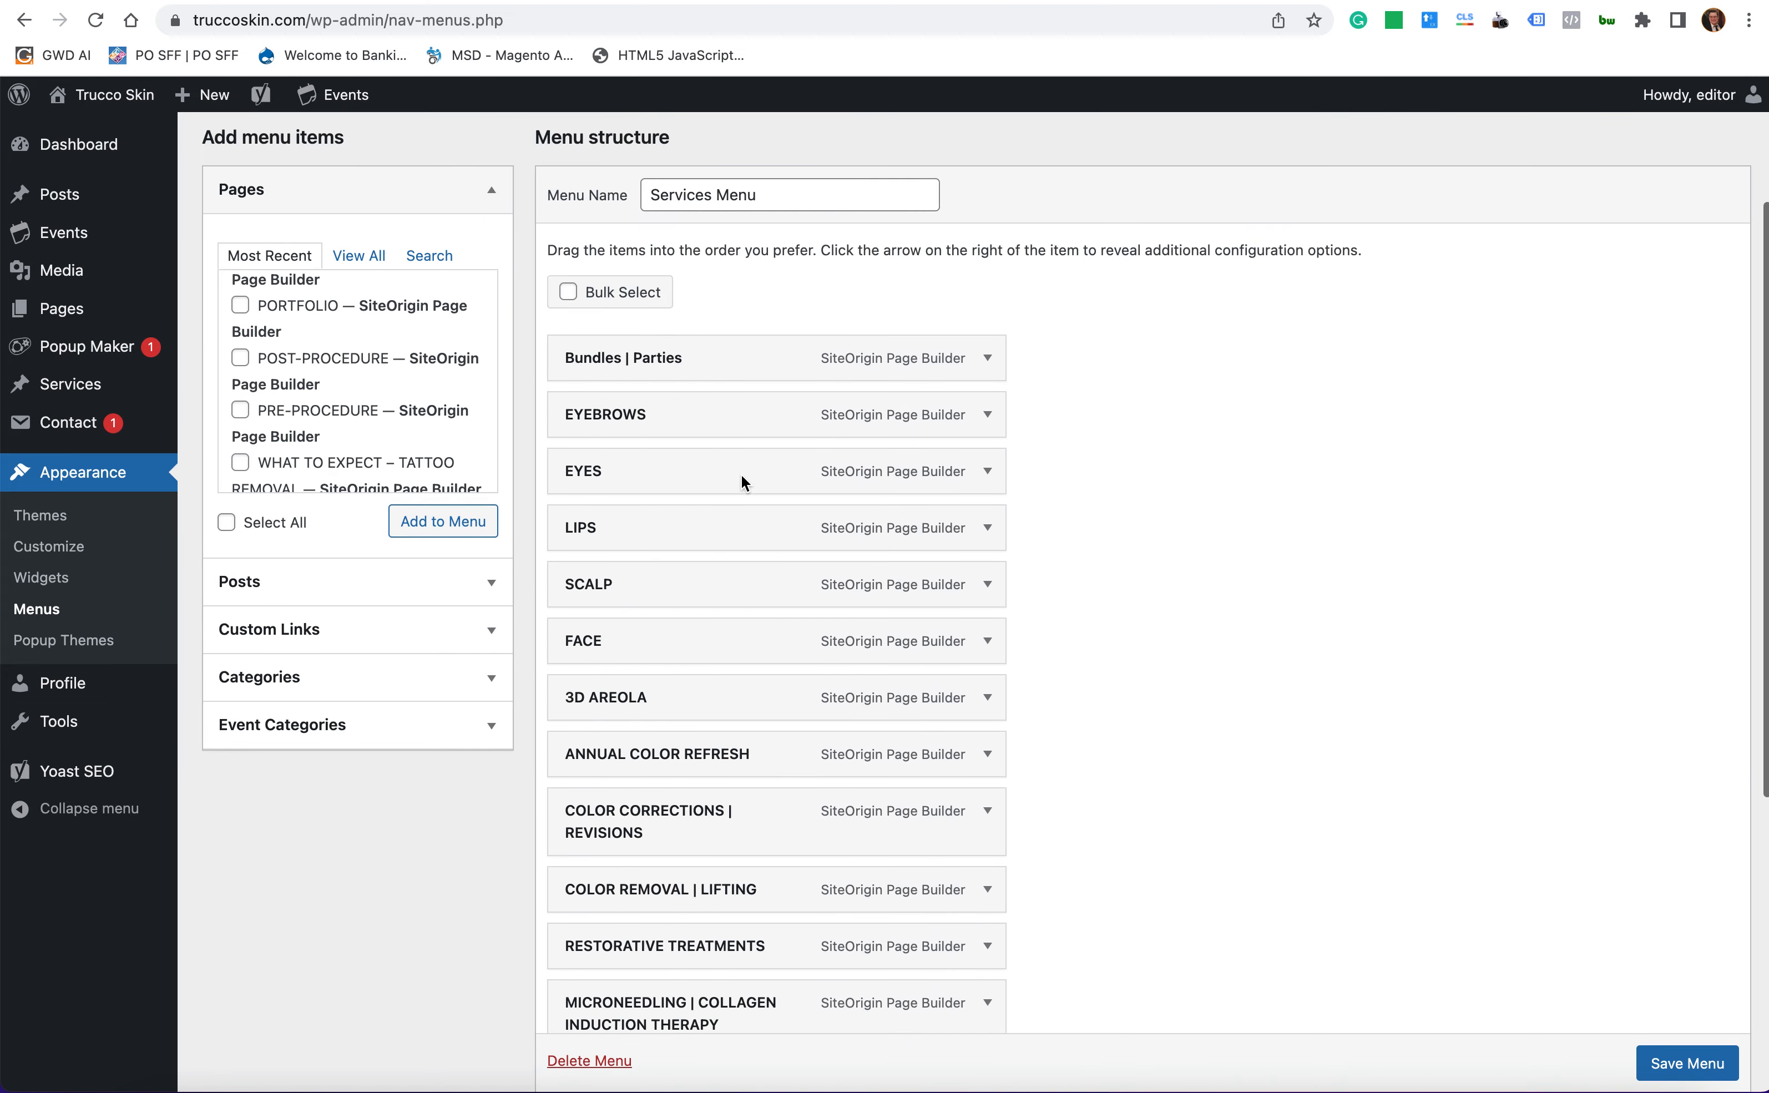
{"action": "scroll", "coordinate": [741, 474], "scroll_direction": "up", "scroll_amount": 3}
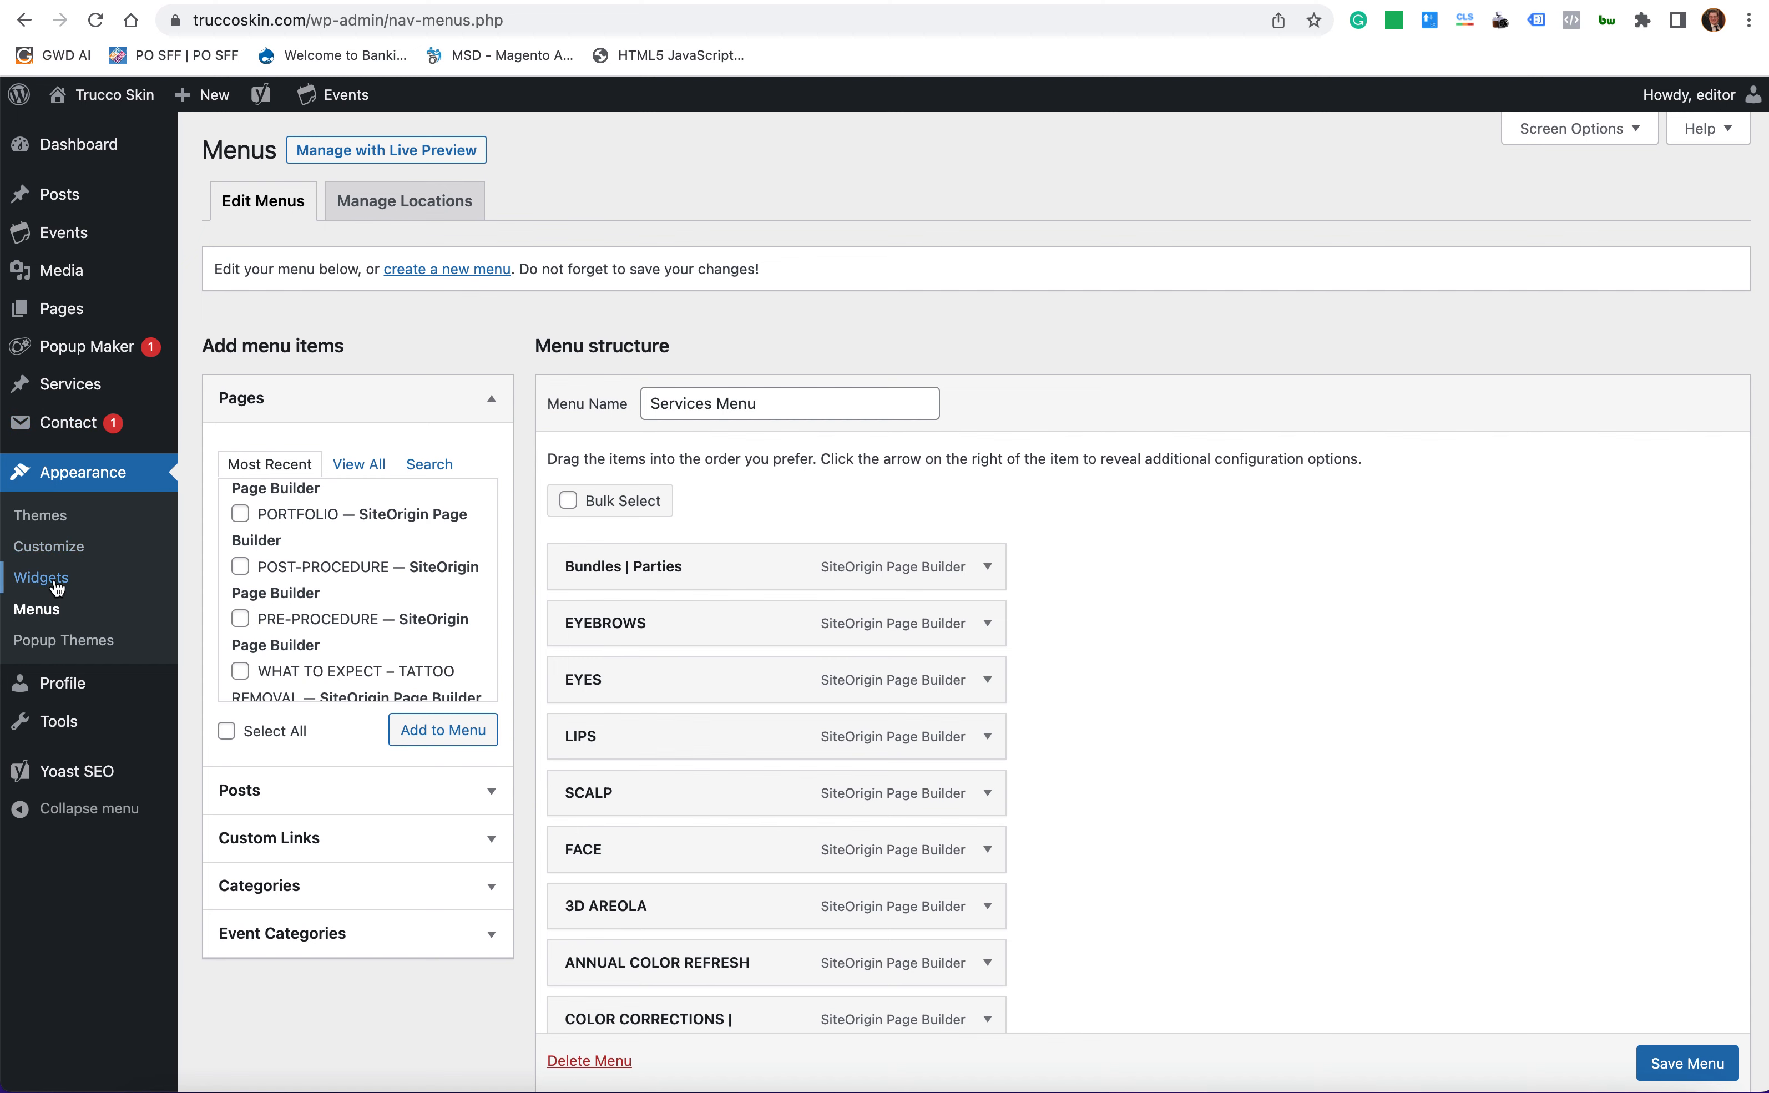
- Leave the menu editor without saving for the live homepage and dismiss the No Deposit For Booking popup
{"action": "left_click", "coordinate": [108, 101]}
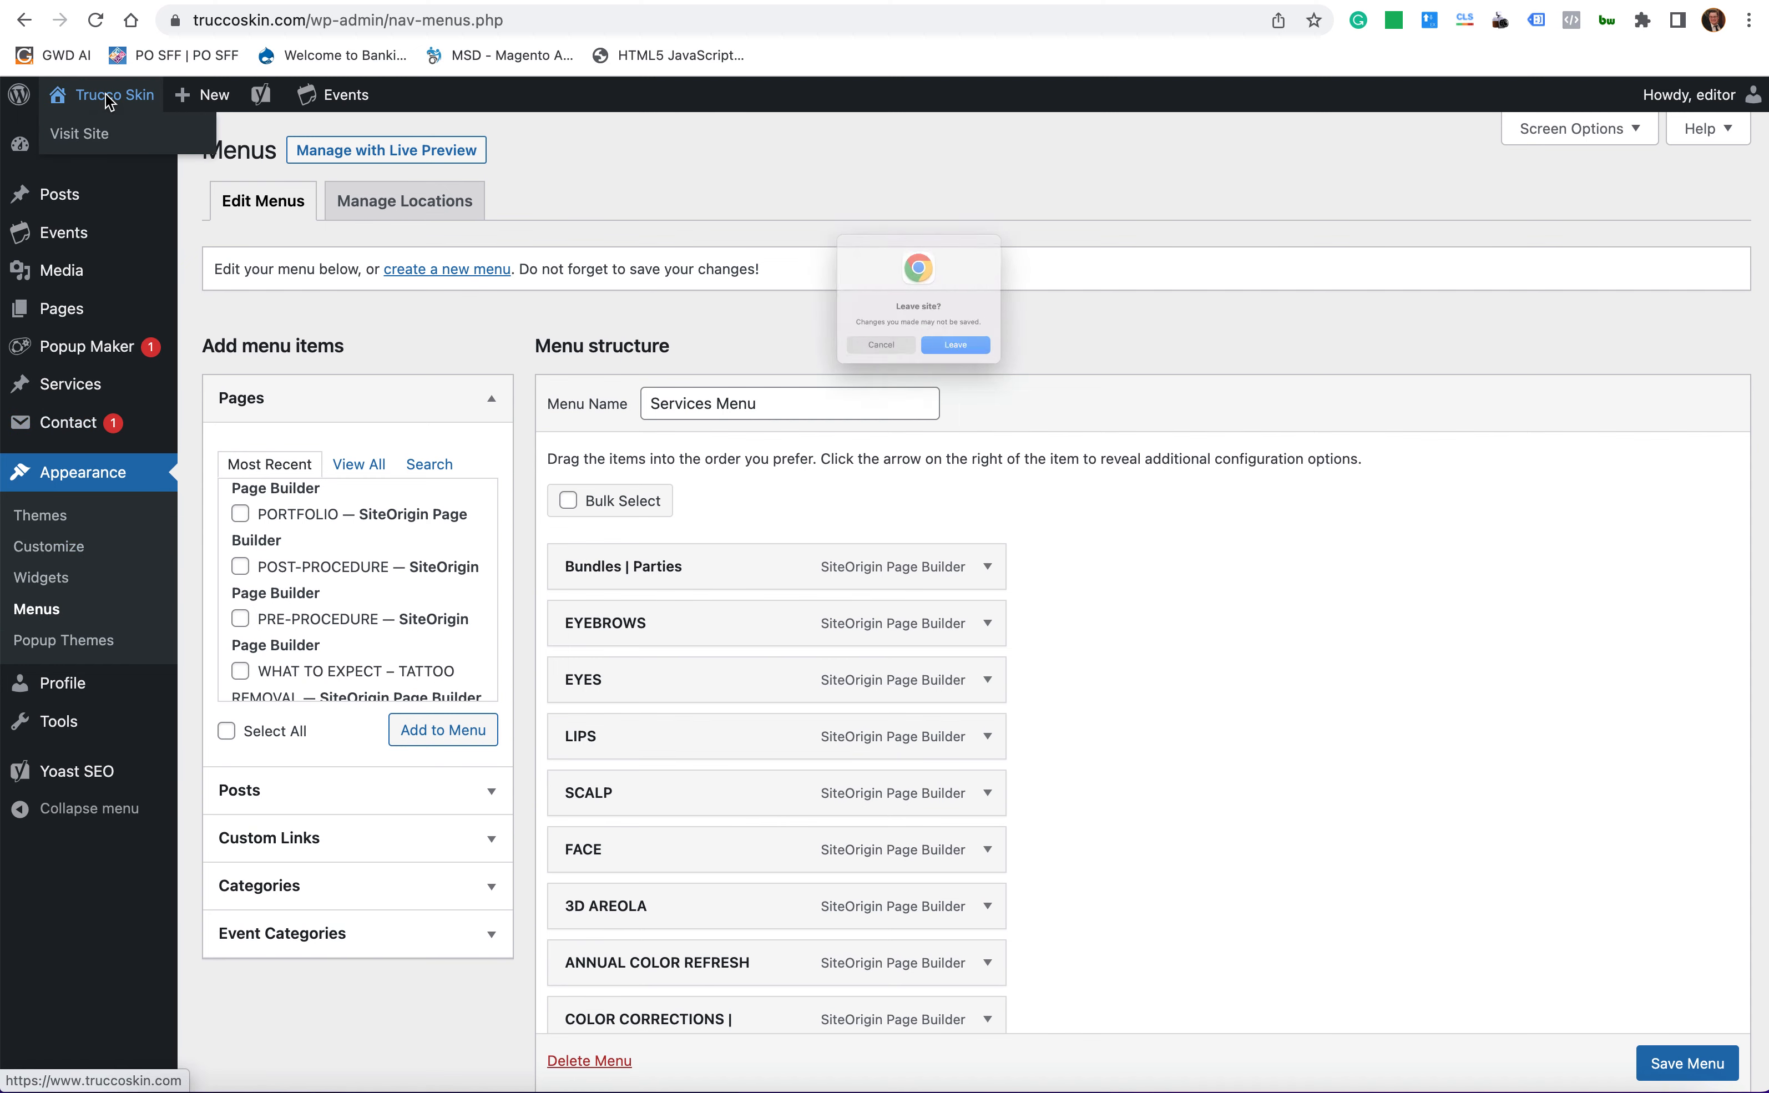
{"action": "left_click", "coordinate": [993, 374]}
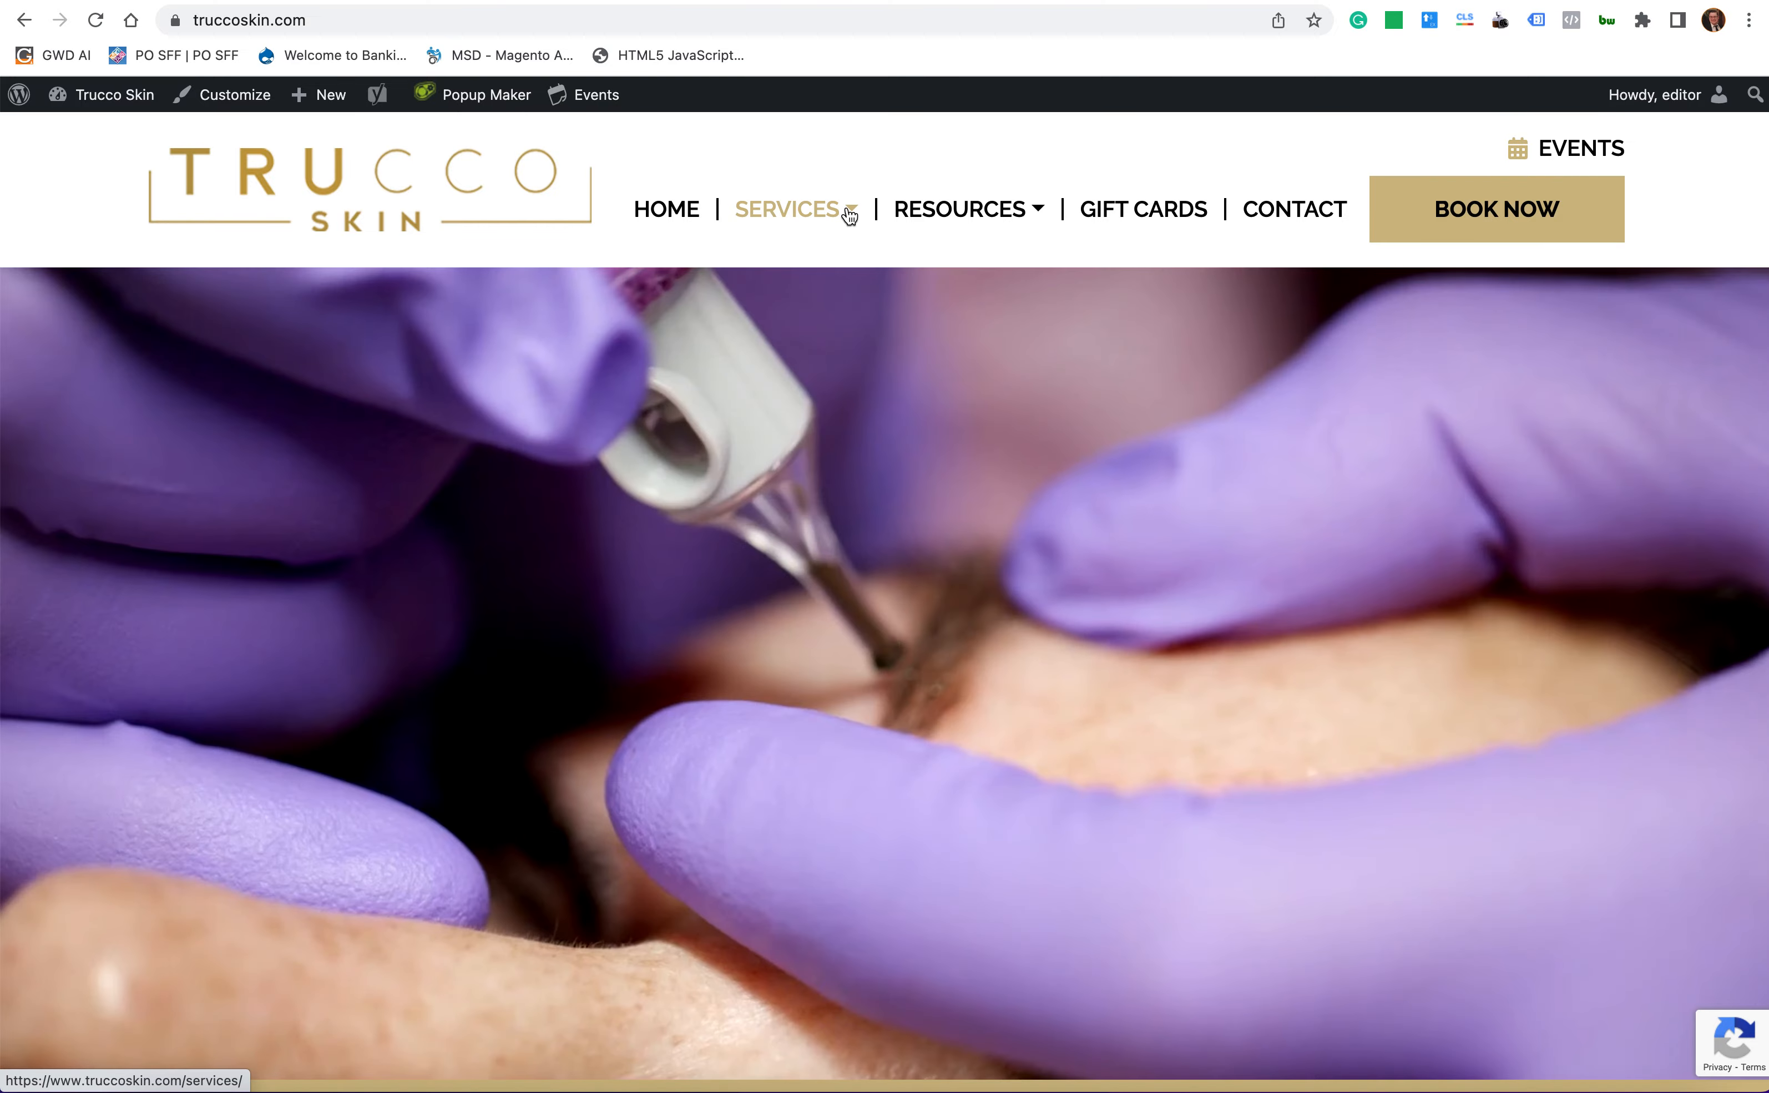
{"action": "mouse_move", "coordinate": [839, 220]}
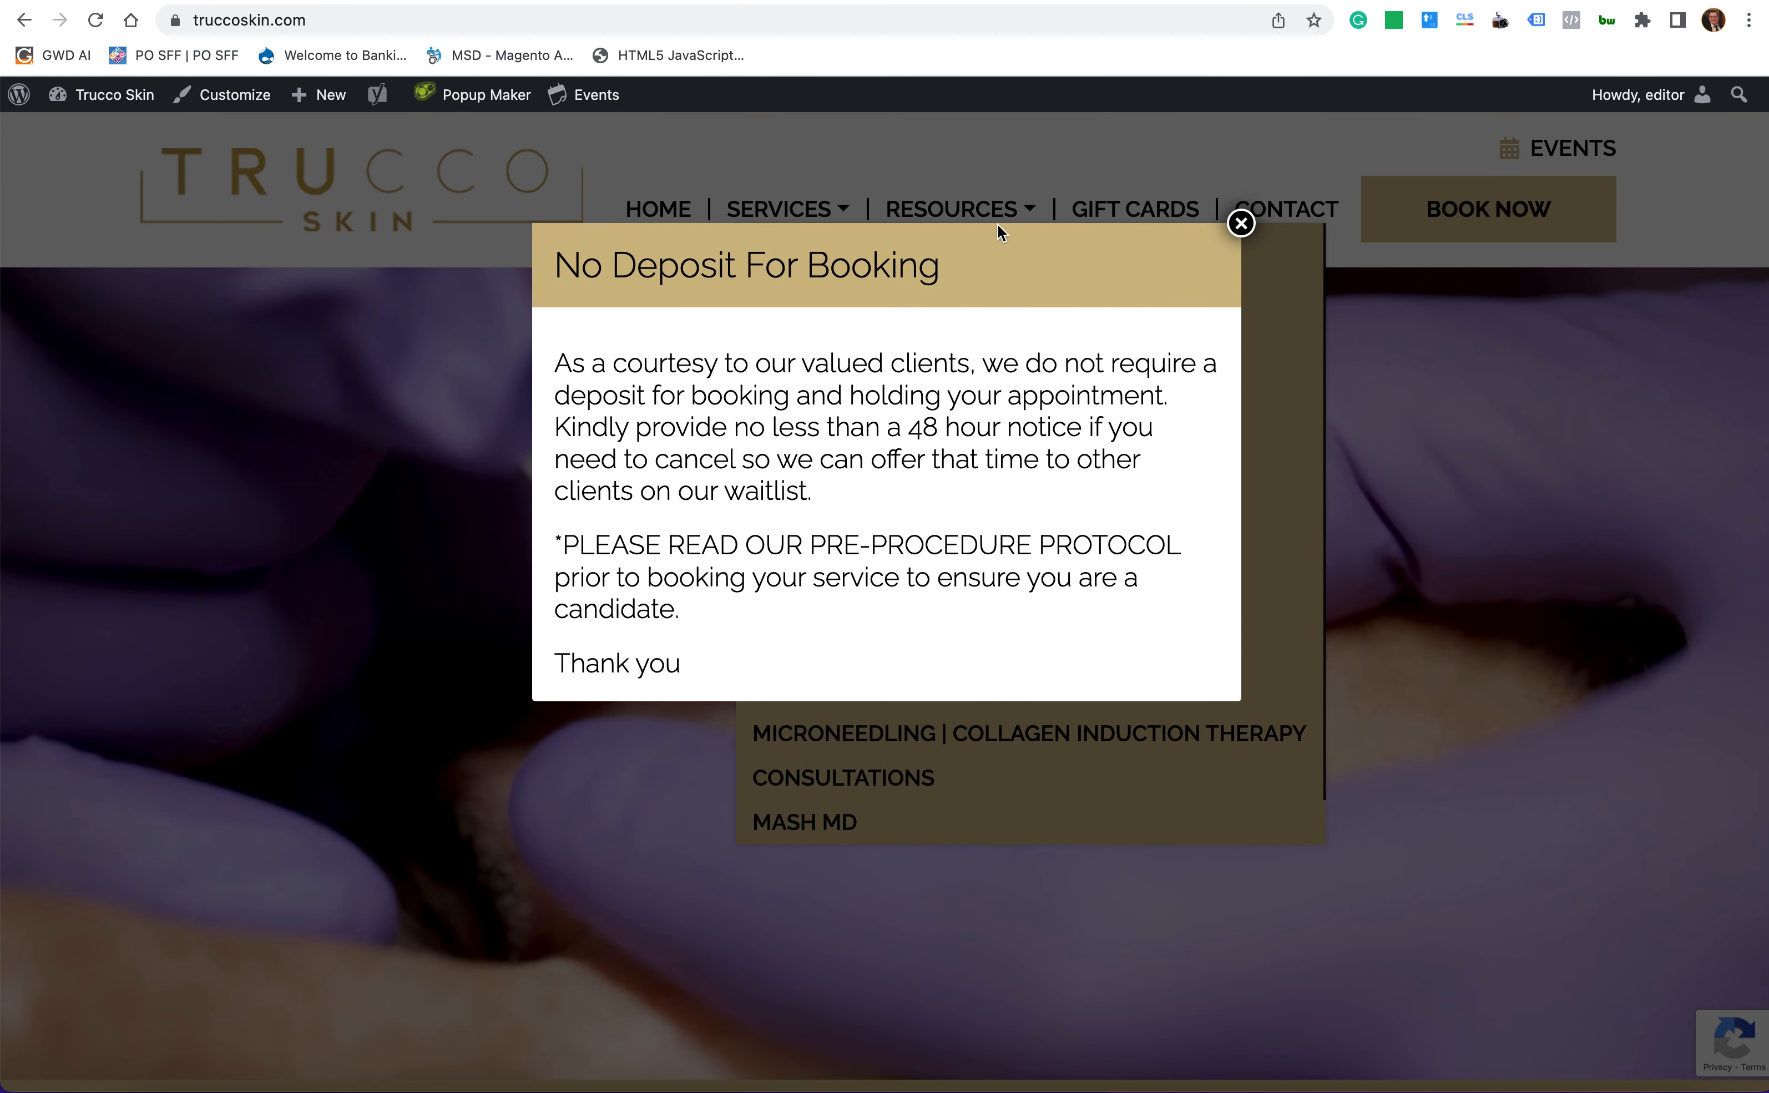
{"action": "left_click", "coordinate": [1242, 224]}
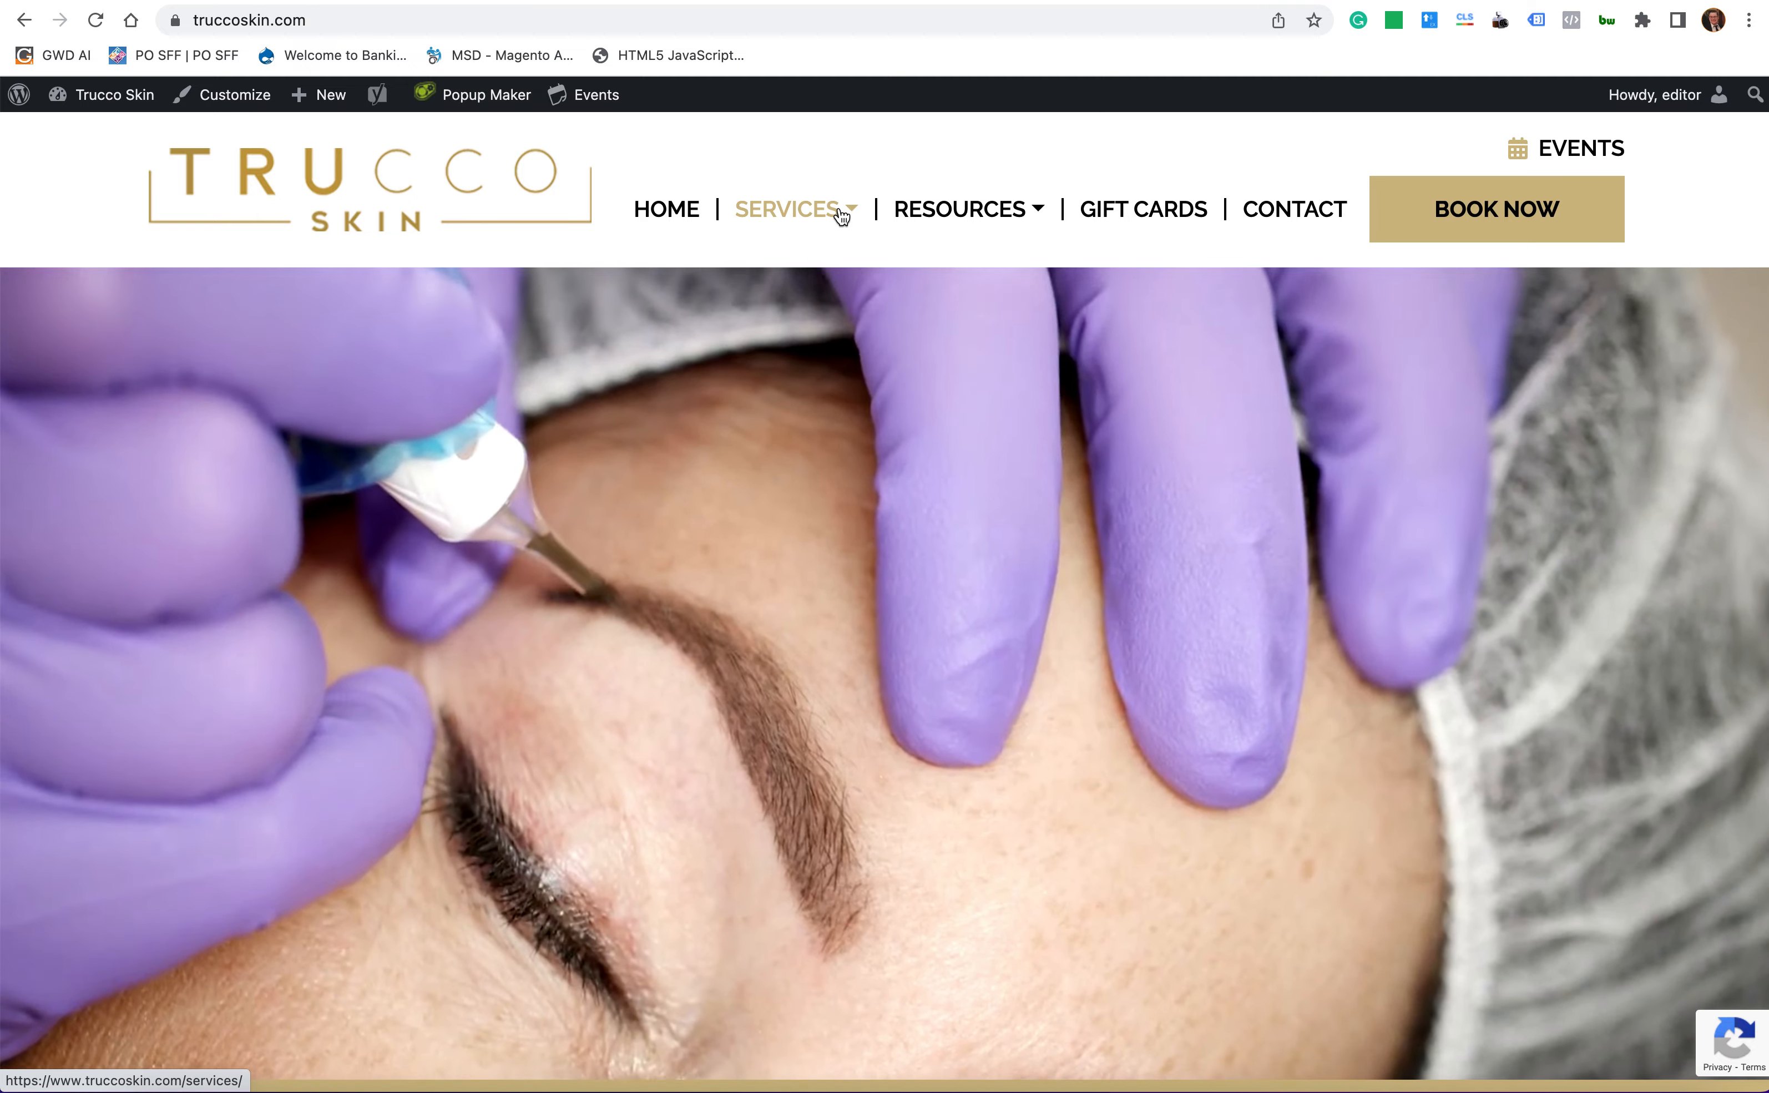
- View the Services and Resources submenus, and open Gift Cards to browse the card designs before returning to the homepage
{"action": "mouse_move", "coordinate": [839, 212]}
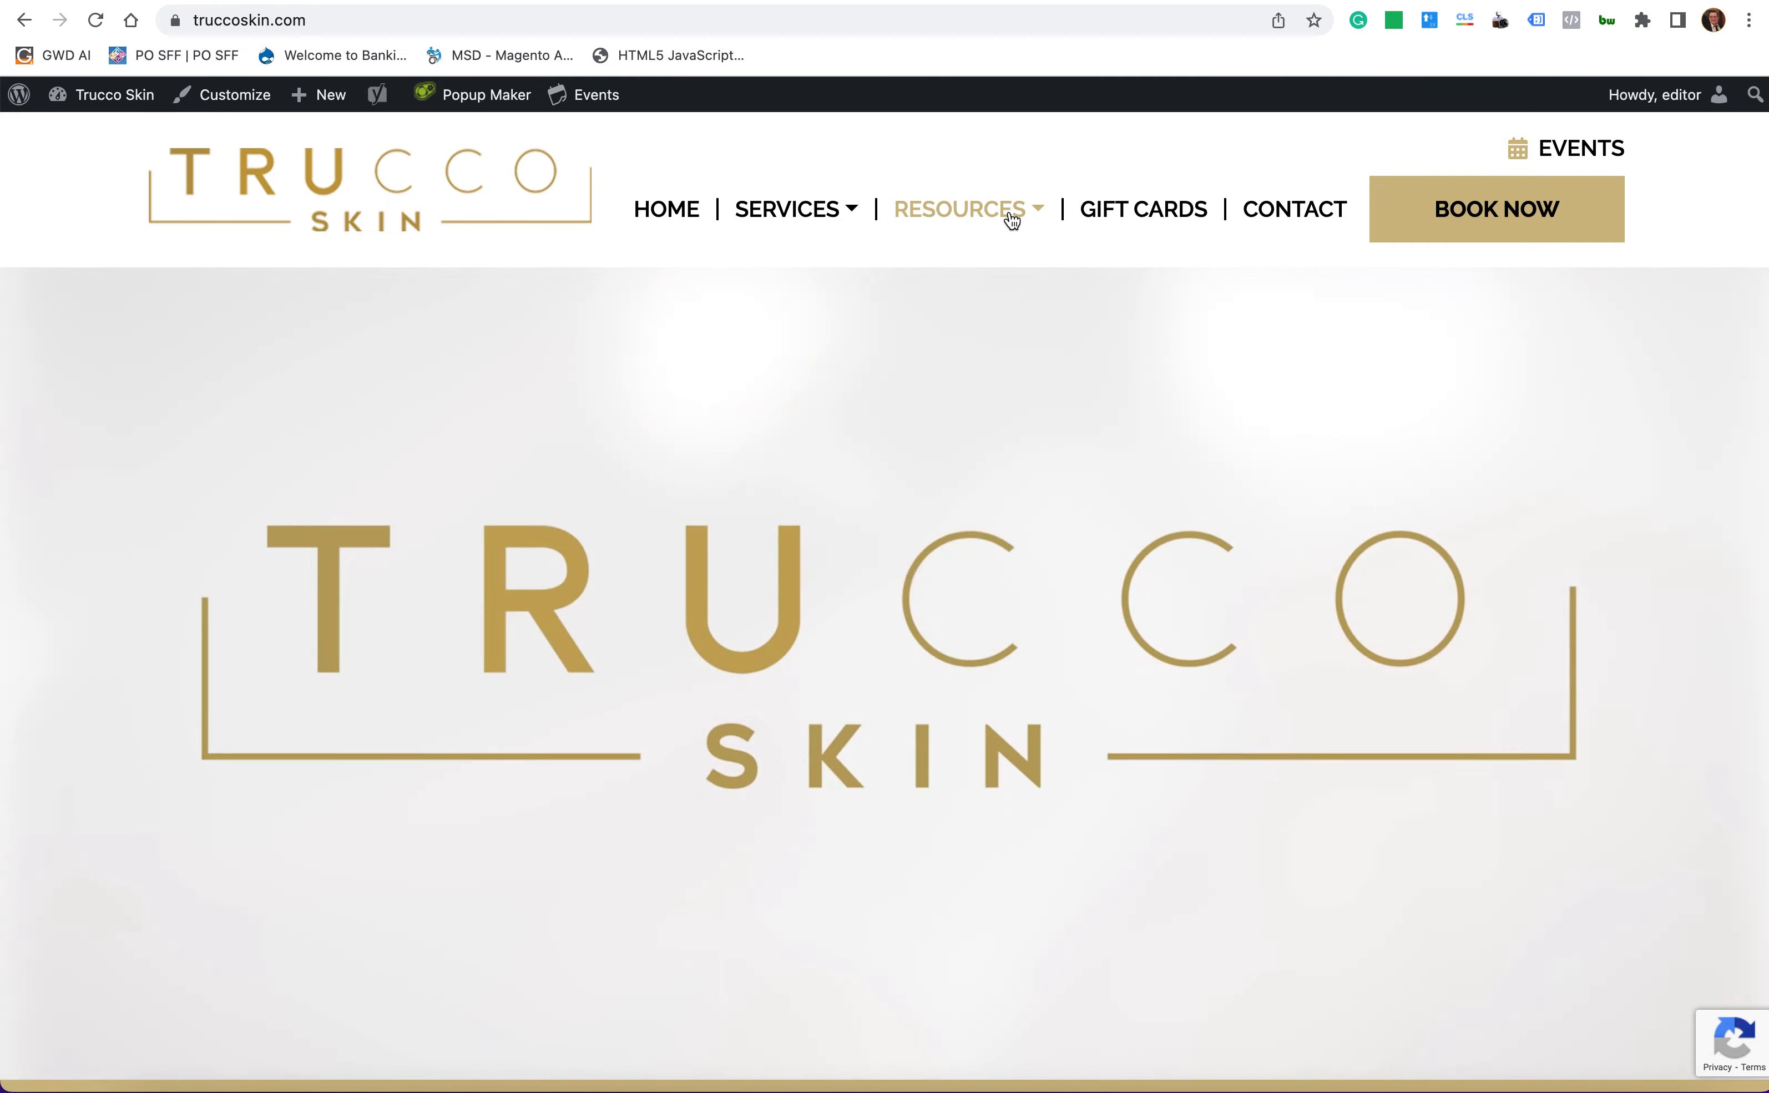
{"action": "mouse_move", "coordinate": [1007, 214]}
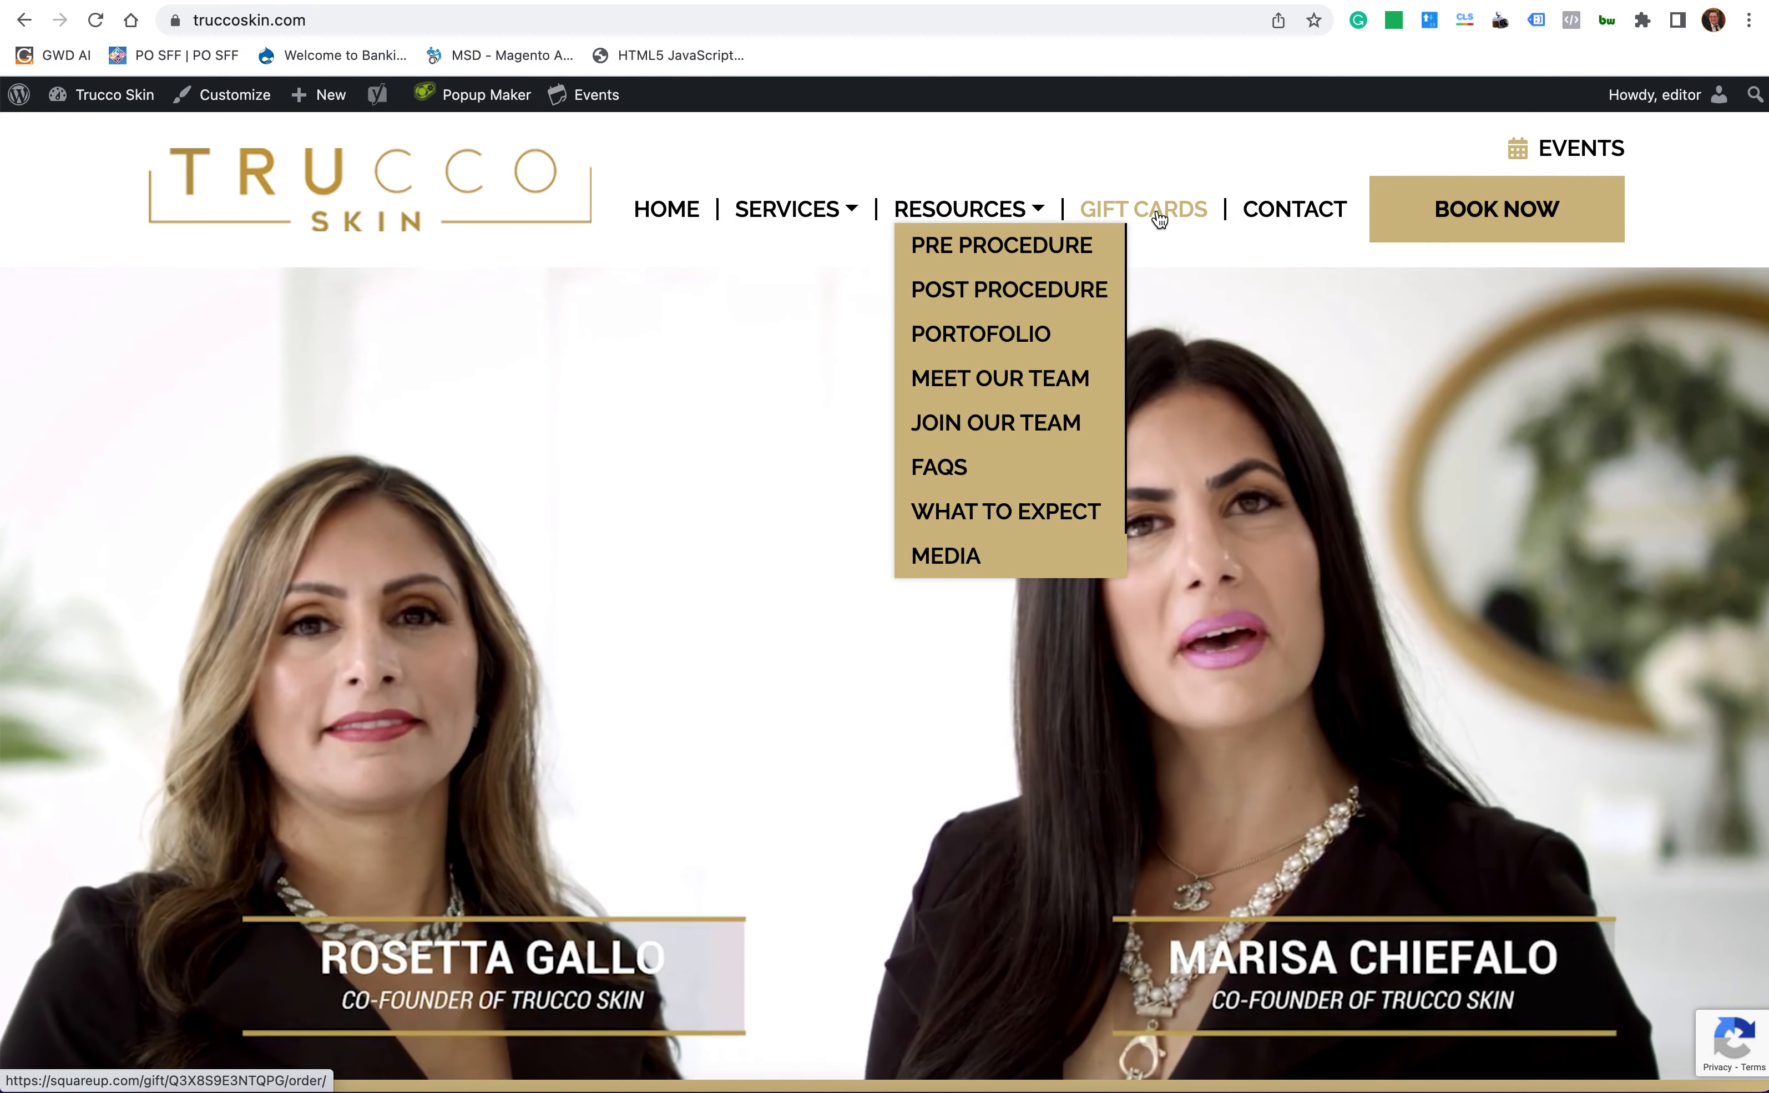
{"action": "left_click", "coordinate": [1159, 218]}
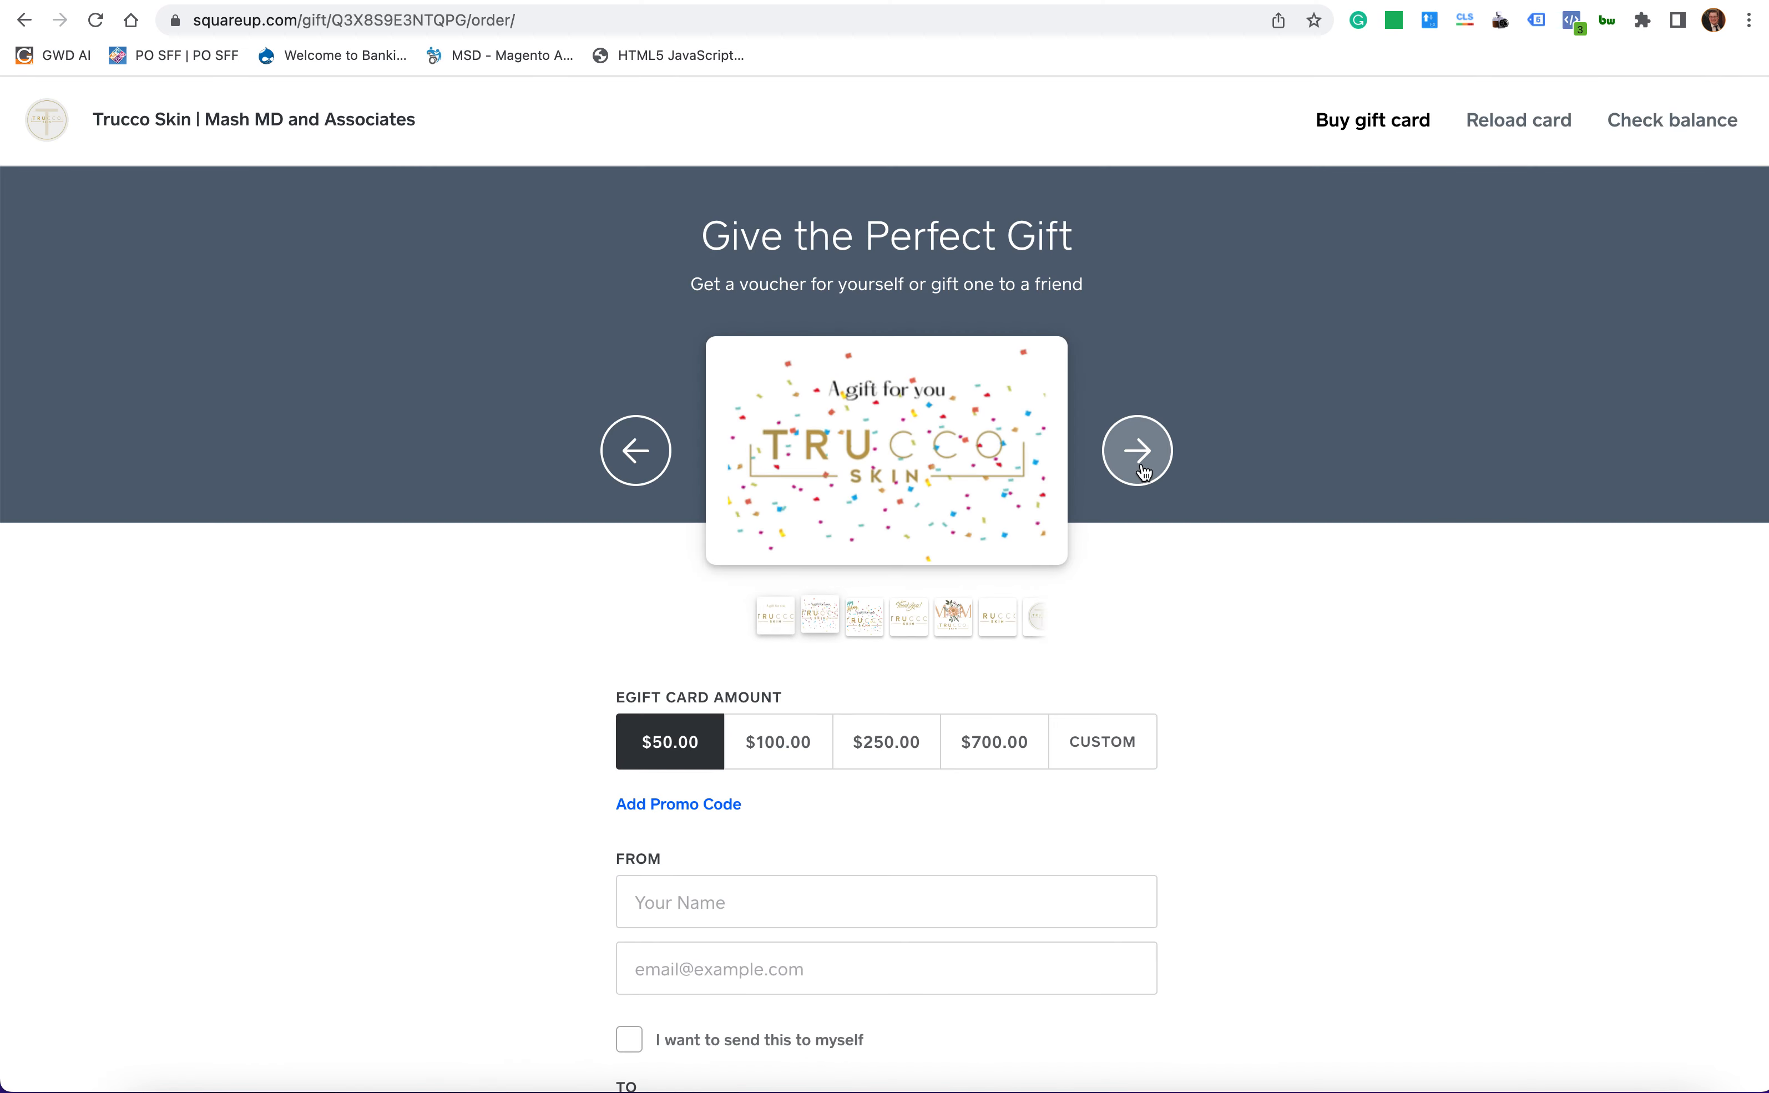
{"action": "left_click", "coordinate": [1143, 470]}
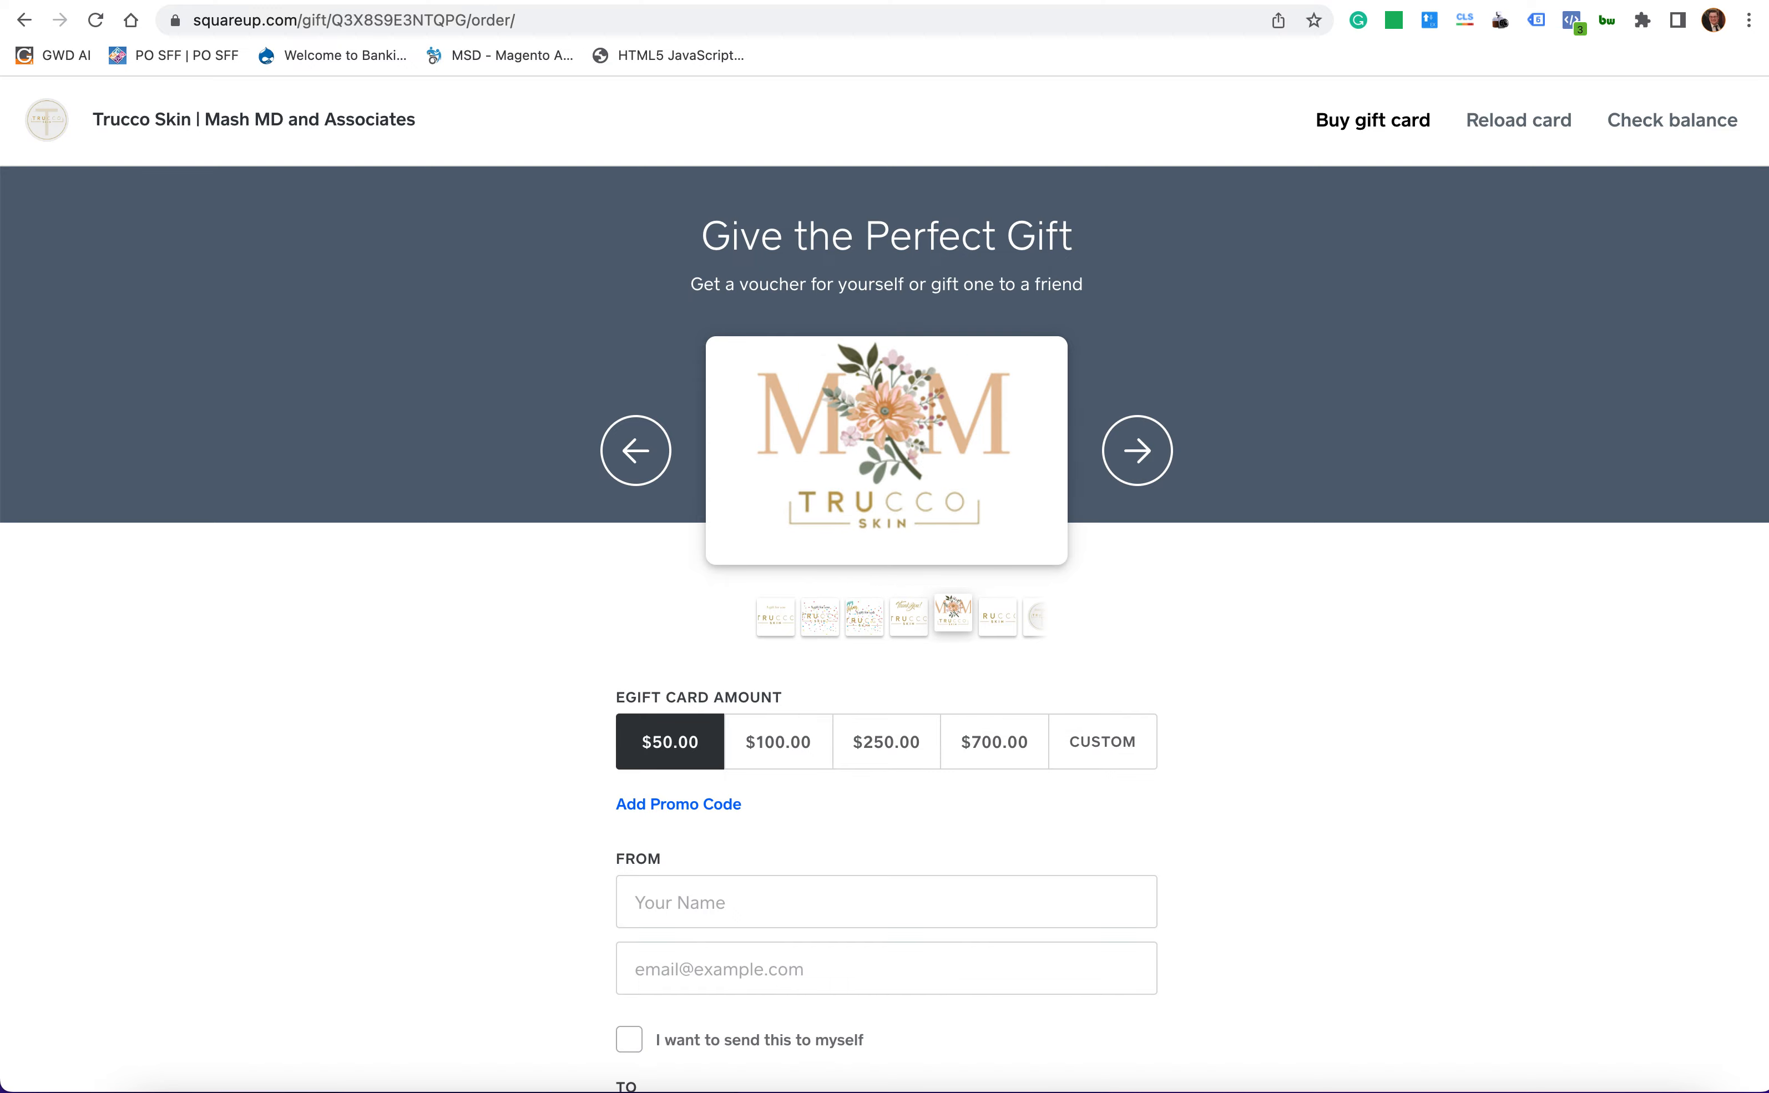
{"action": "left_click", "coordinate": [23, 20]}
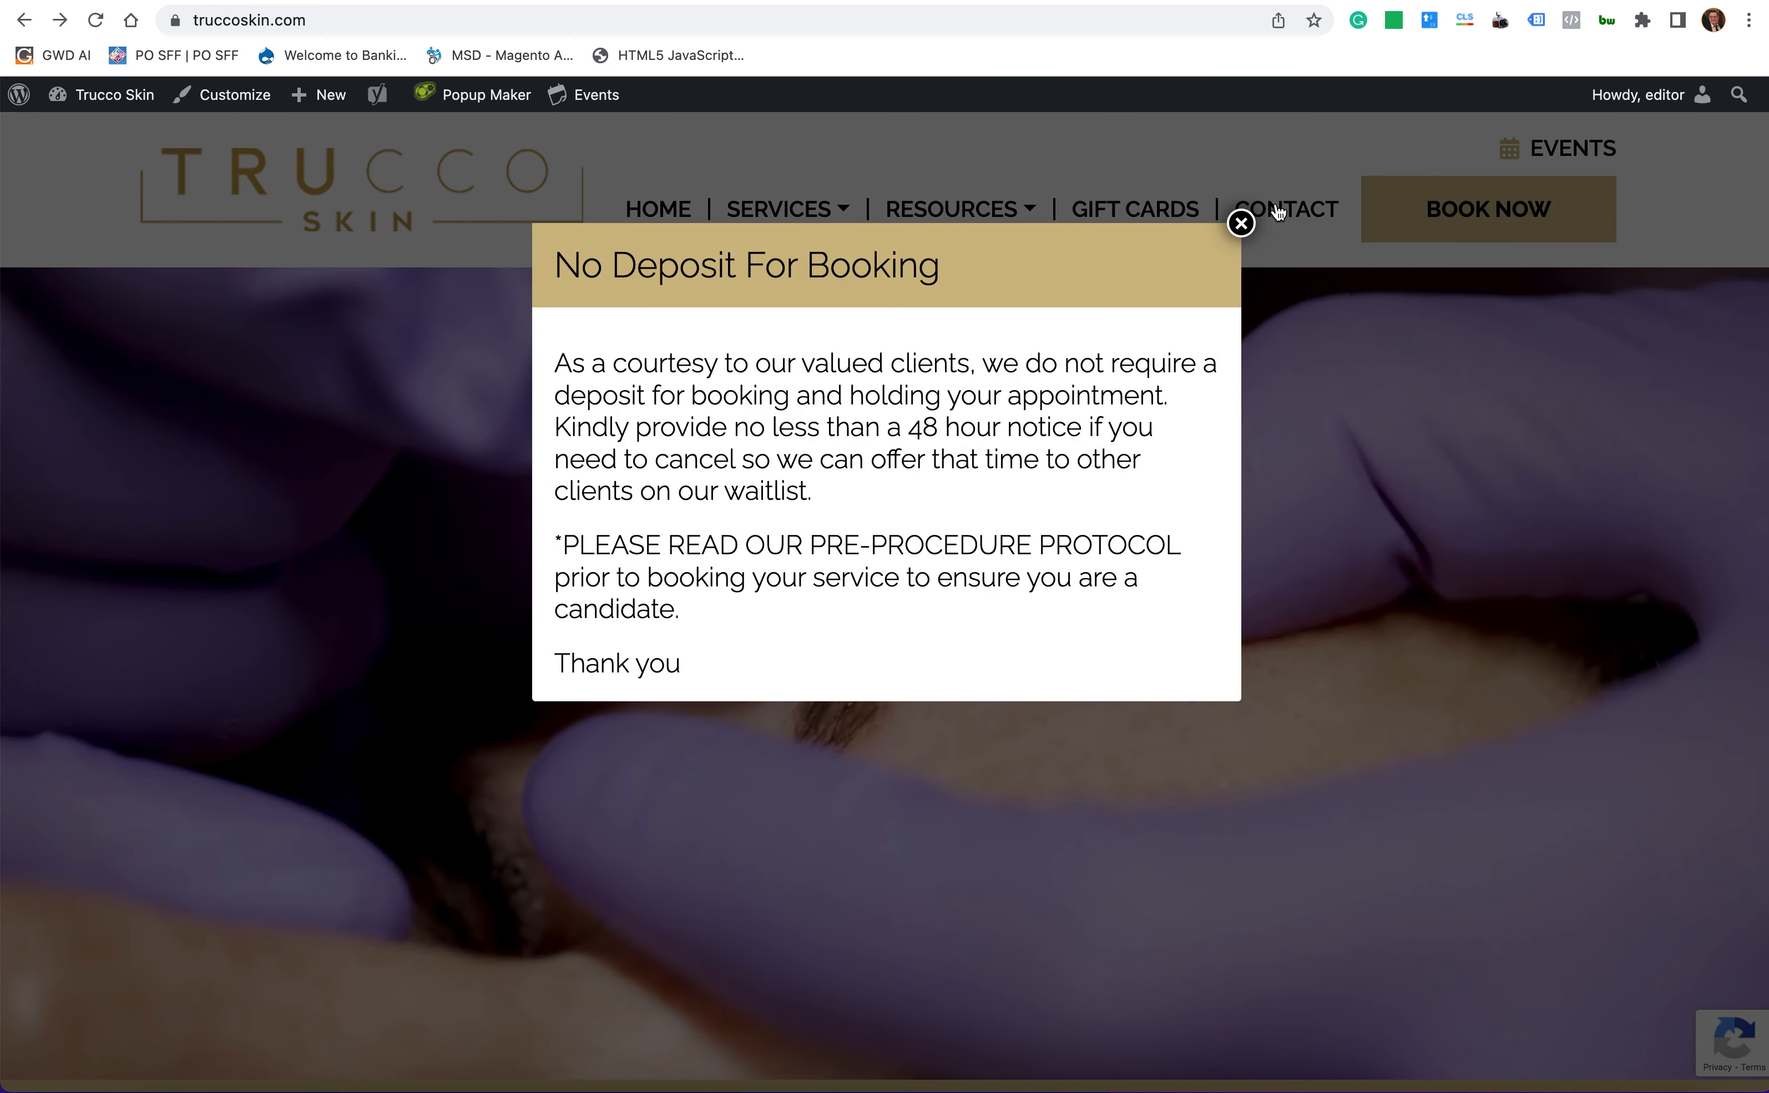
- Dismiss the booking popup and open the Contact page to examine its business details, map and contact form
{"action": "left_click", "coordinate": [1240, 226]}
{"action": "left_click", "coordinate": [1302, 225]}
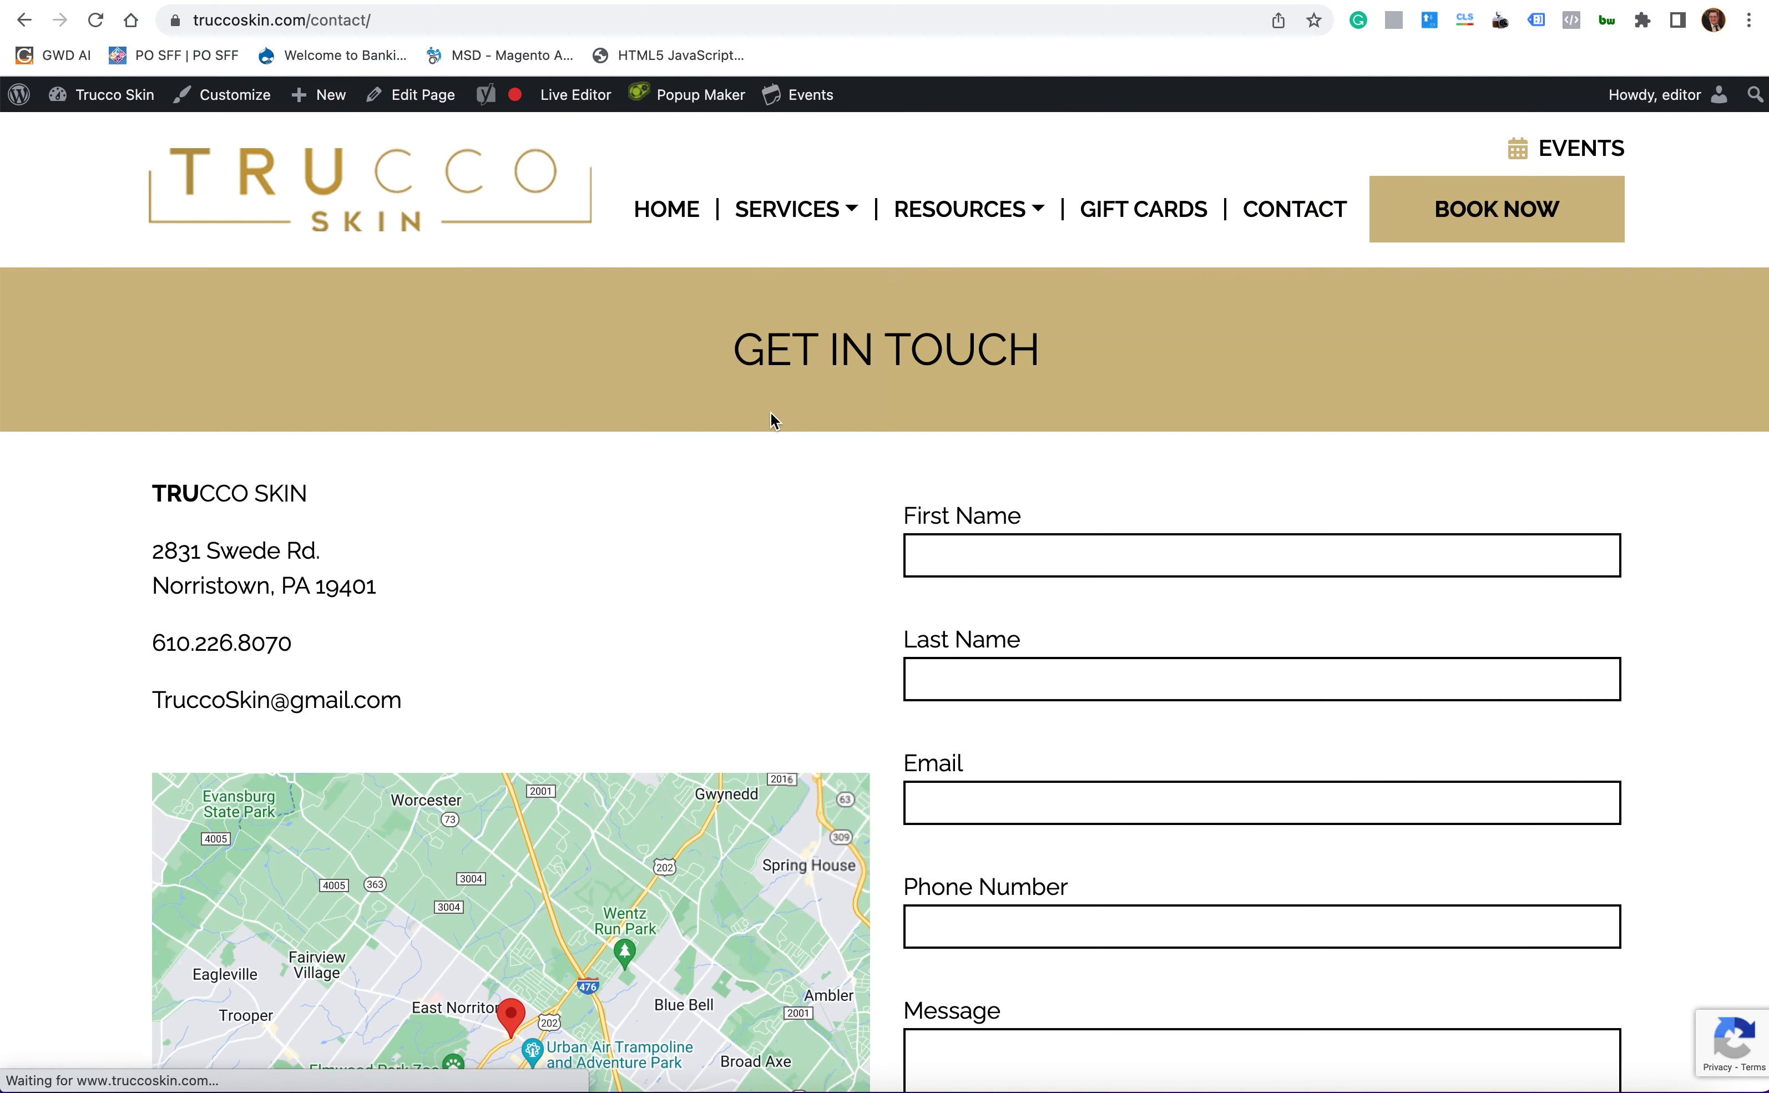
{"action": "scroll", "coordinate": [799, 450], "scroll_direction": "down", "scroll_amount": 2}
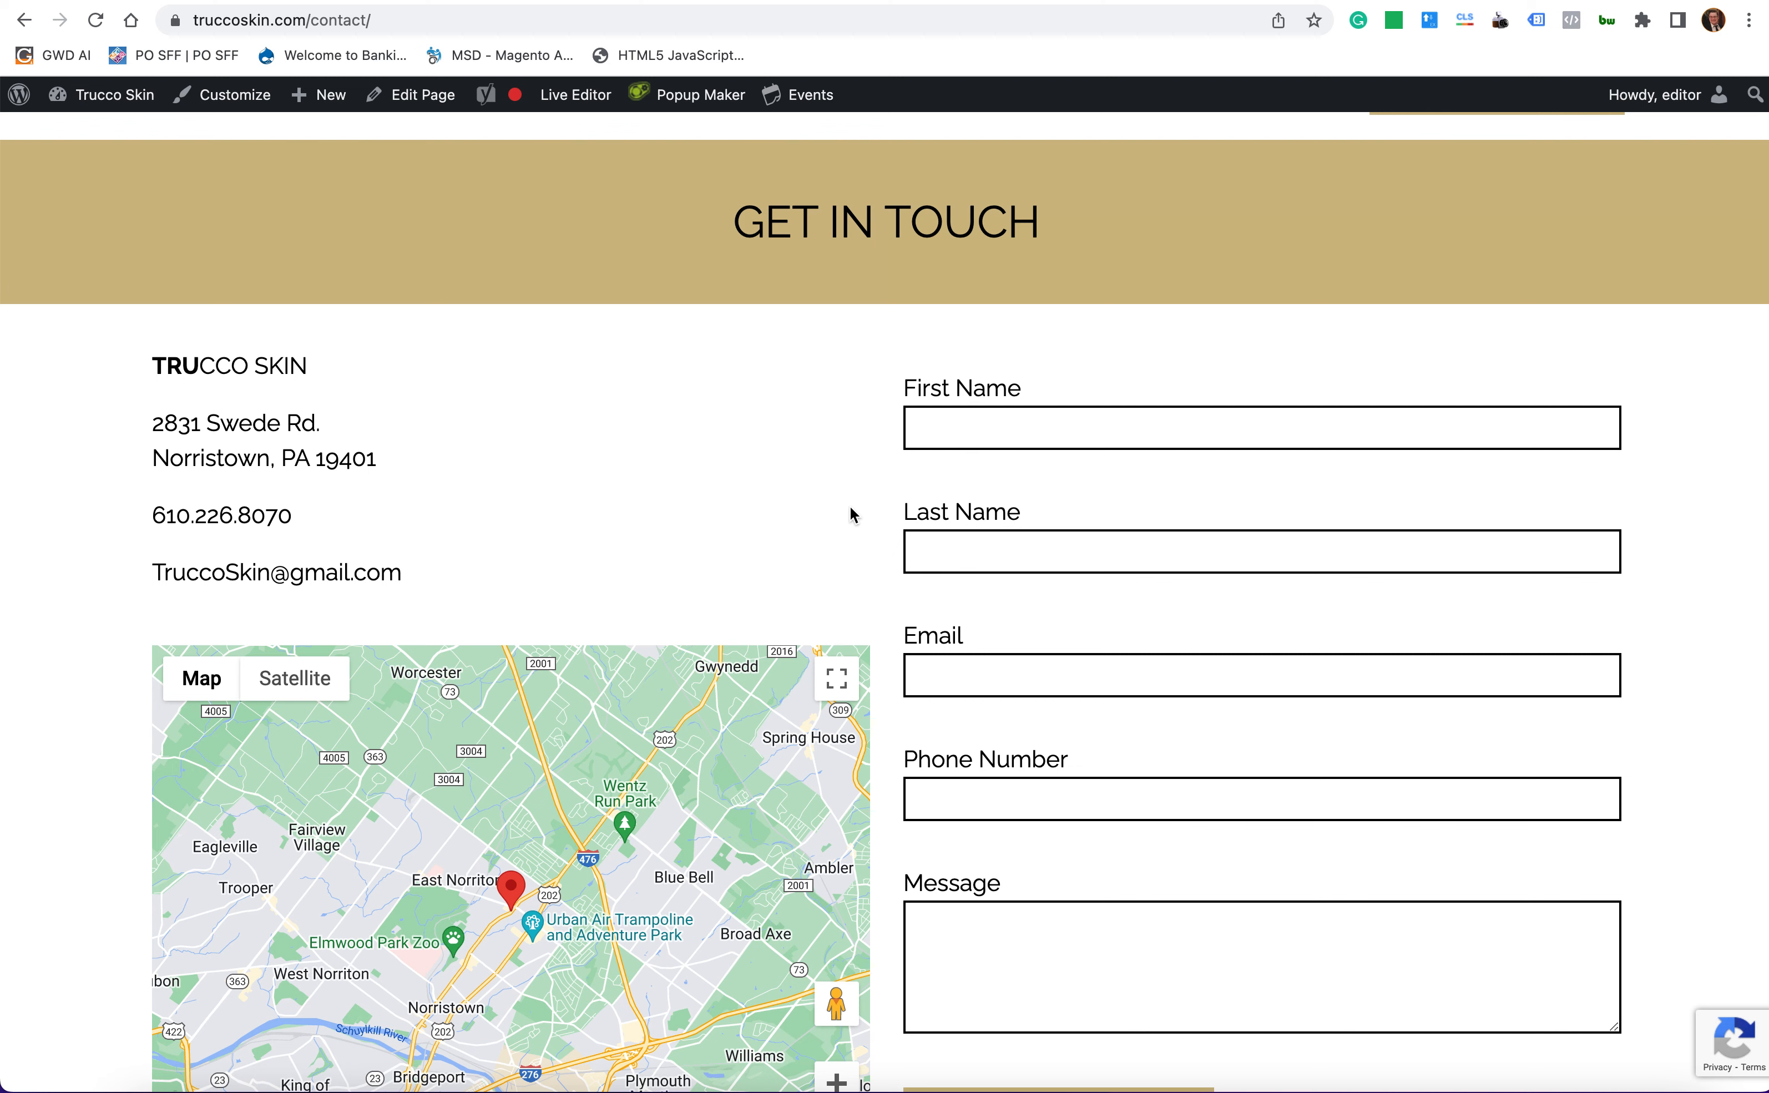
{"action": "left_click_drag", "start_coordinate": [161, 365], "coordinate": [446, 580]}
{"action": "left_click", "coordinate": [446, 580]}
{"action": "scroll", "coordinate": [1030, 438], "scroll_direction": "down", "scroll_amount": 2}
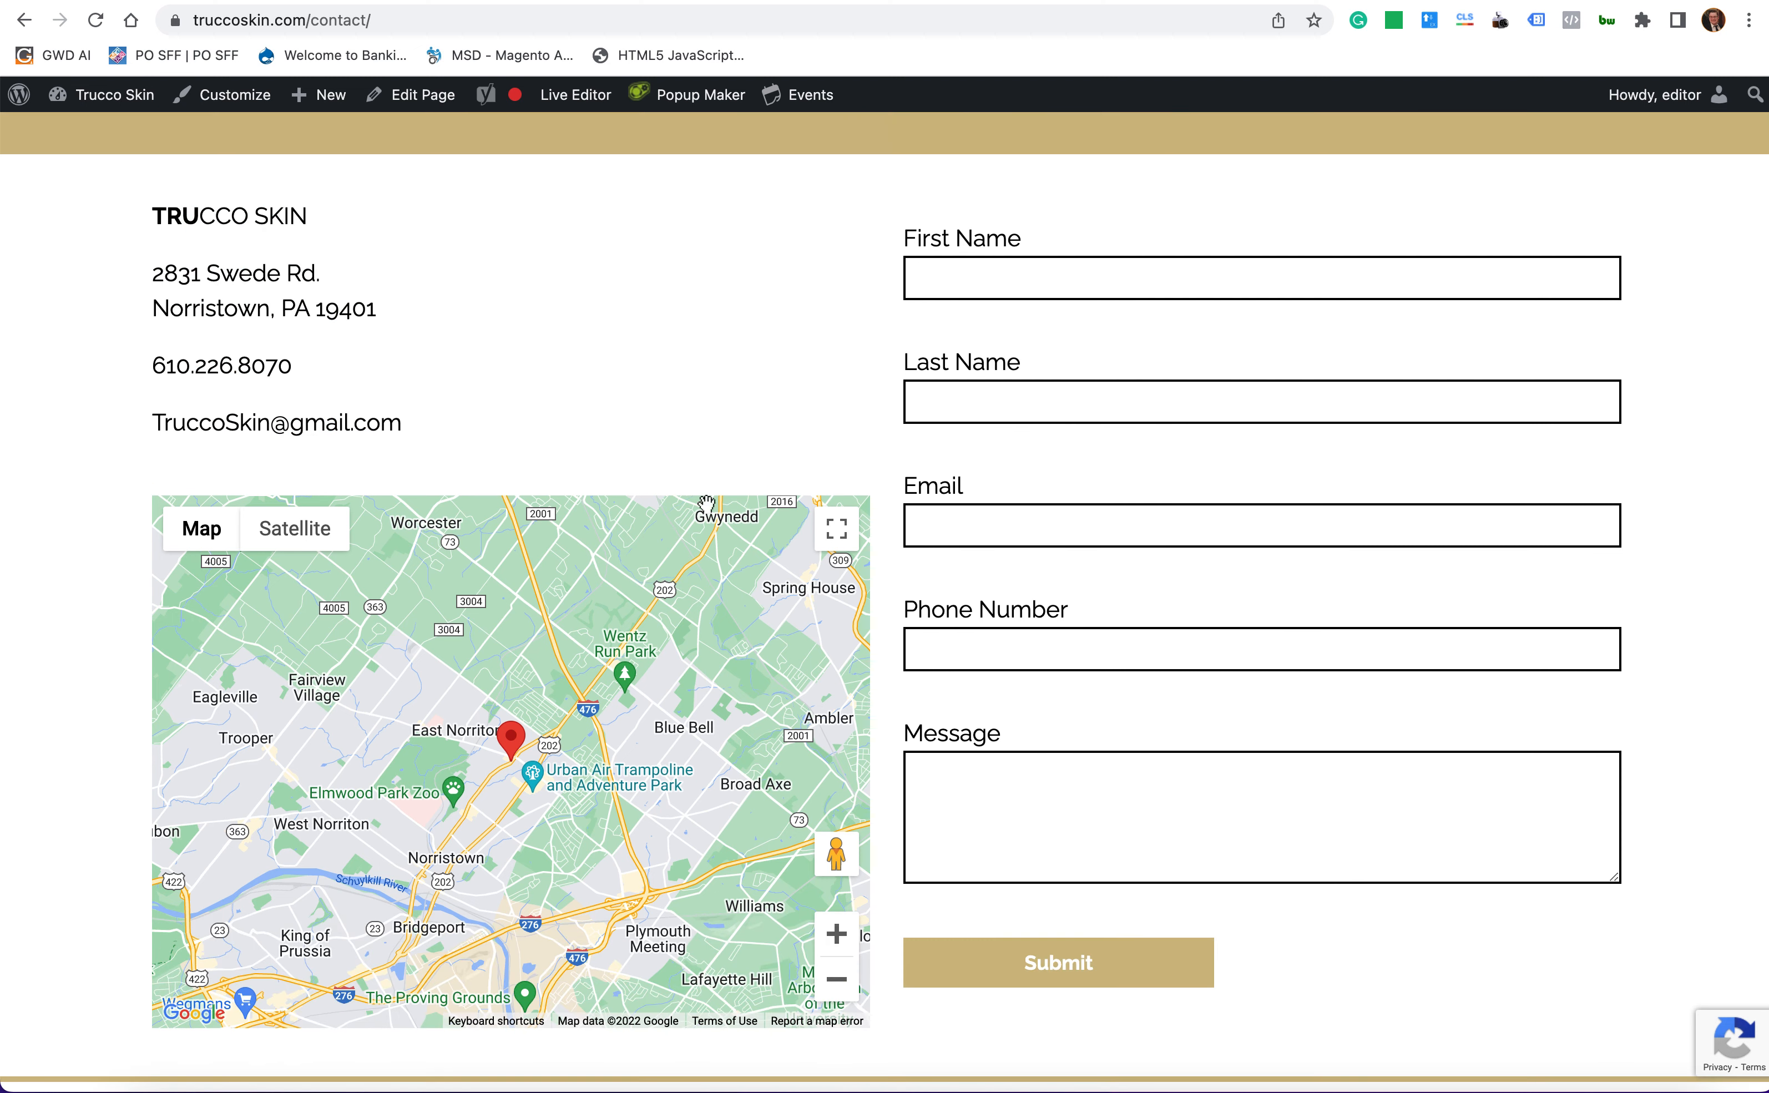
- Return from the Contact page to the live homepage and close the No Deposit For Booking popup
{"action": "scroll", "coordinate": [757, 569], "scroll_direction": "up", "scroll_amount": 4}
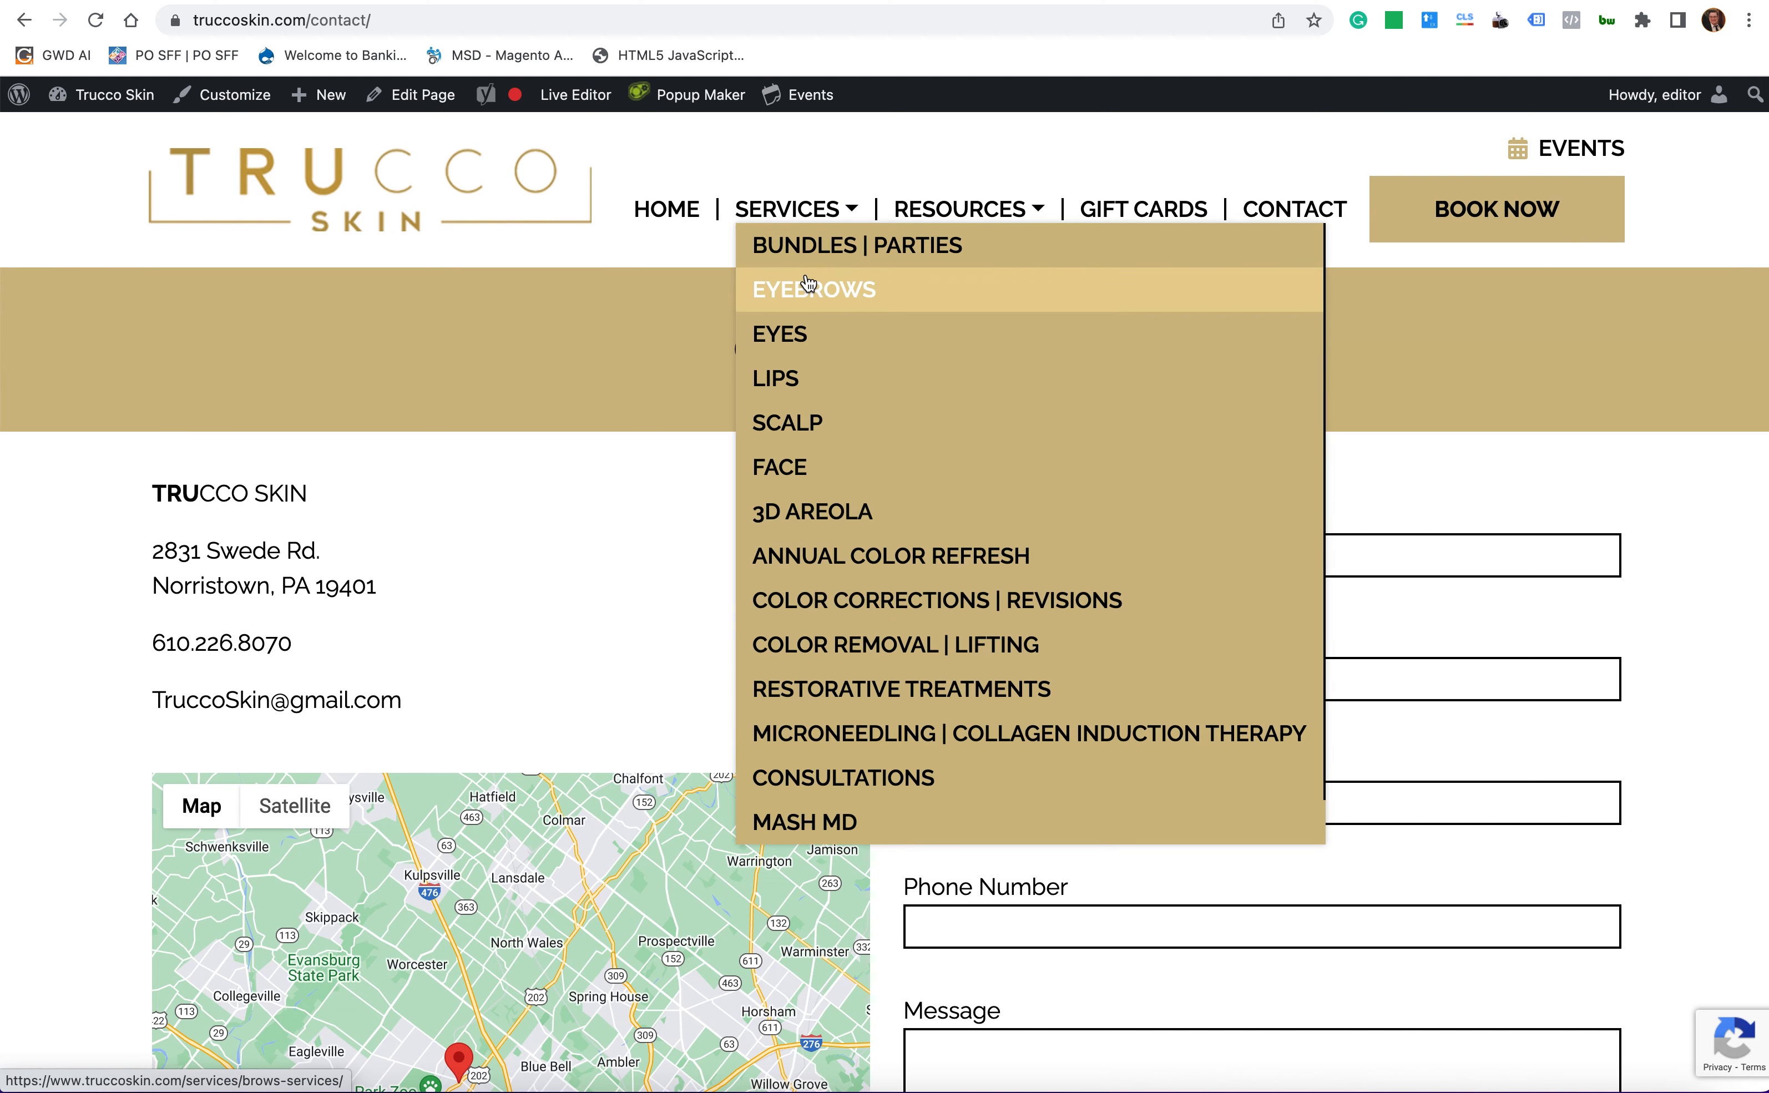
{"action": "left_click", "coordinate": [674, 222]}
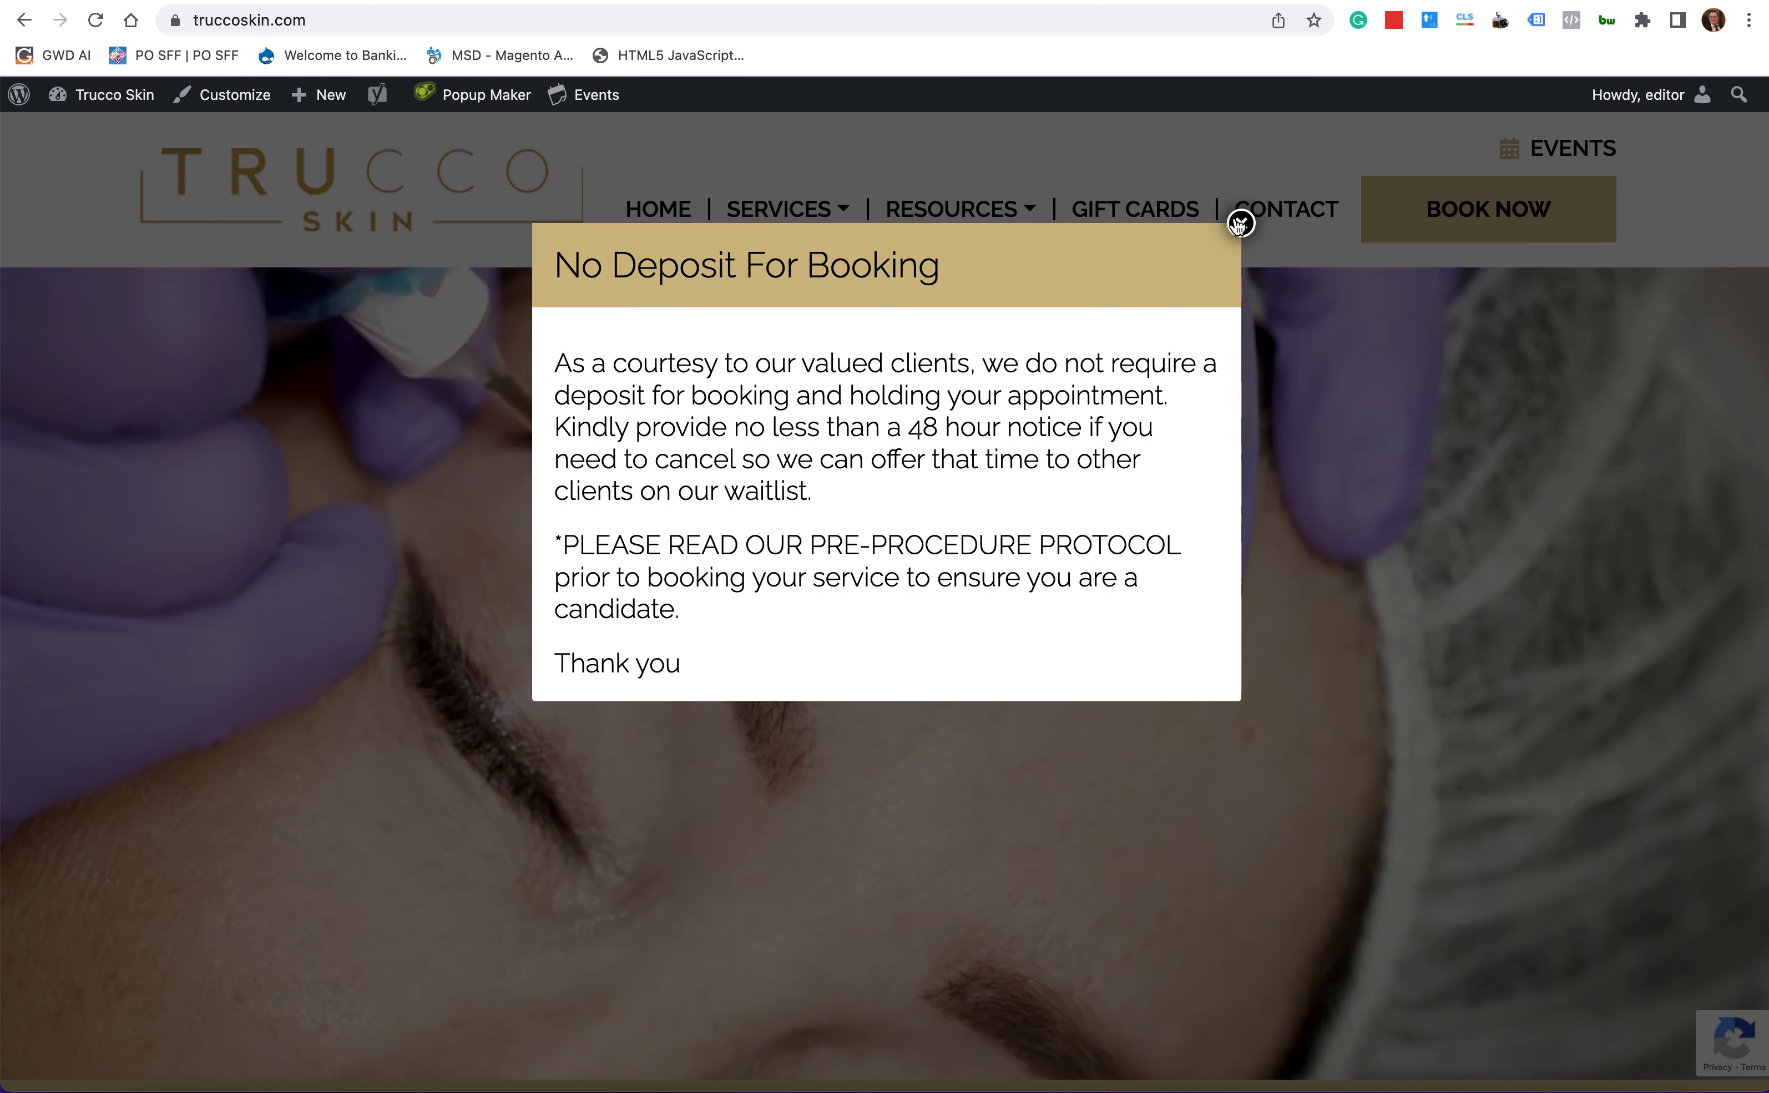
{"action": "left_click", "coordinate": [1240, 223]}
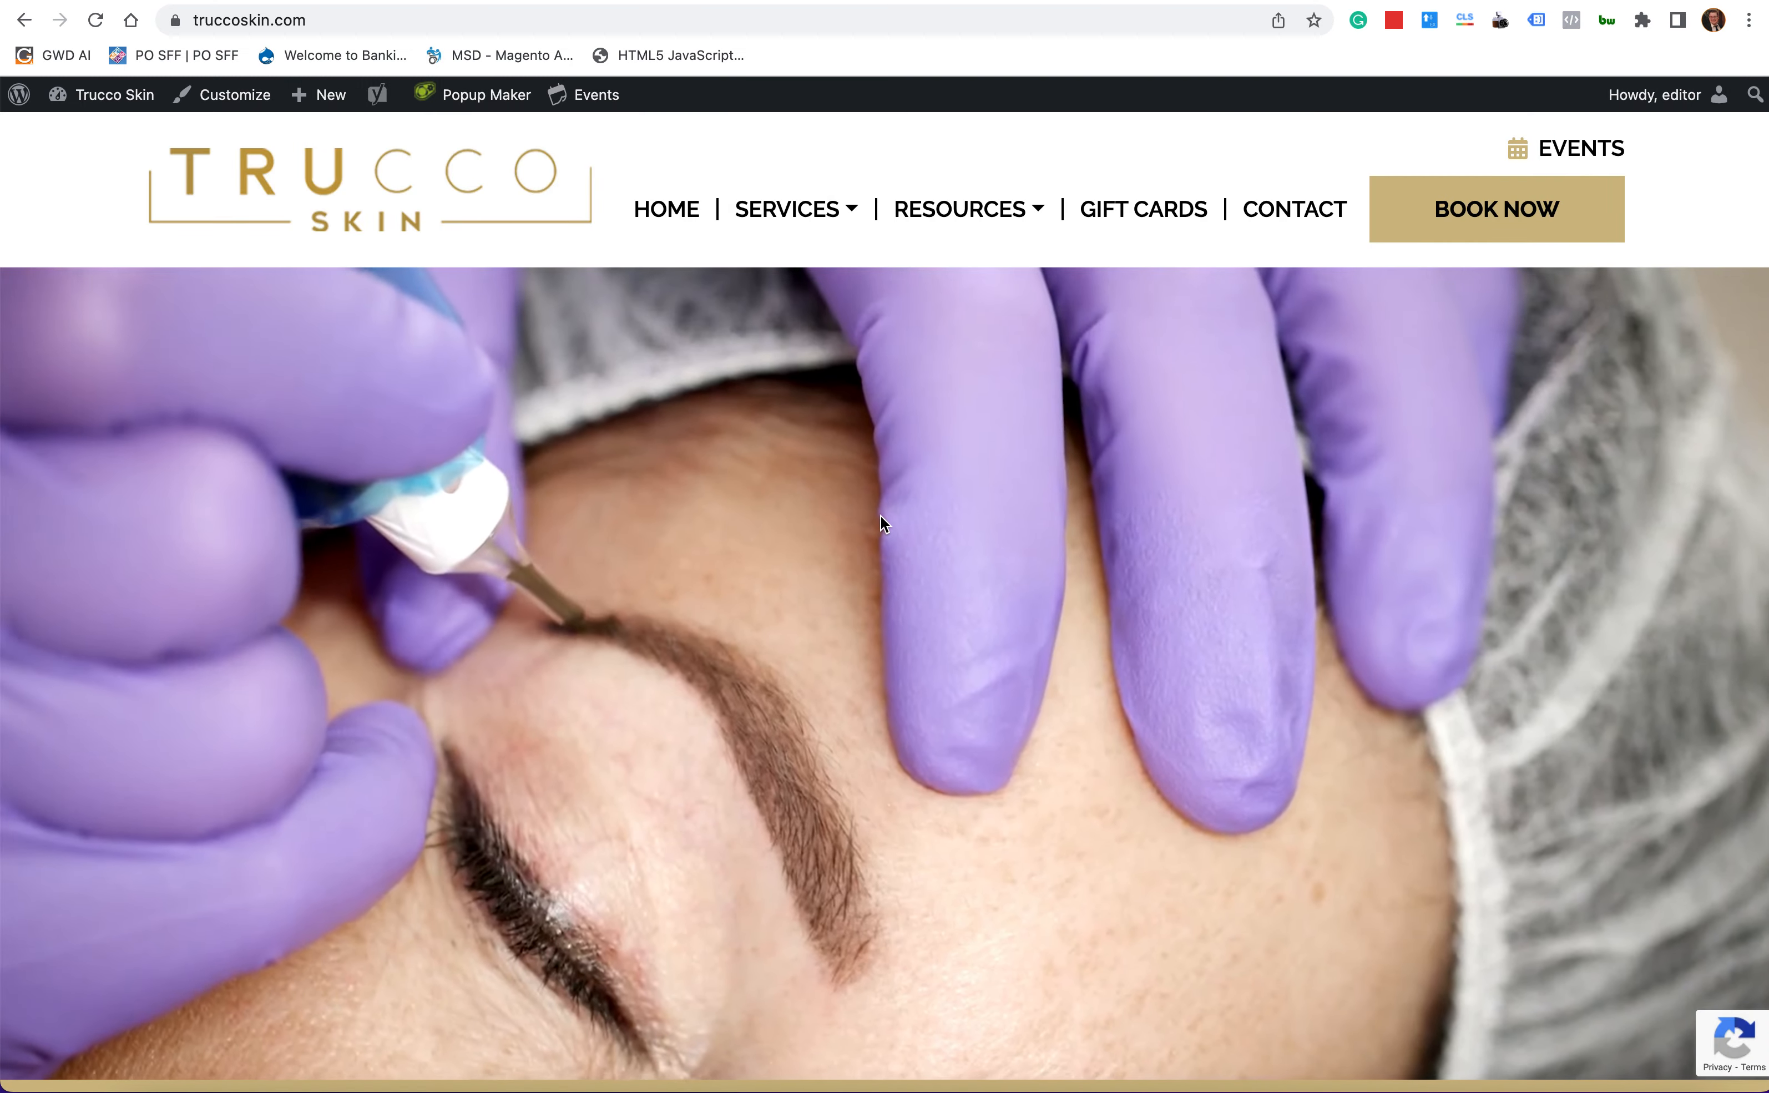